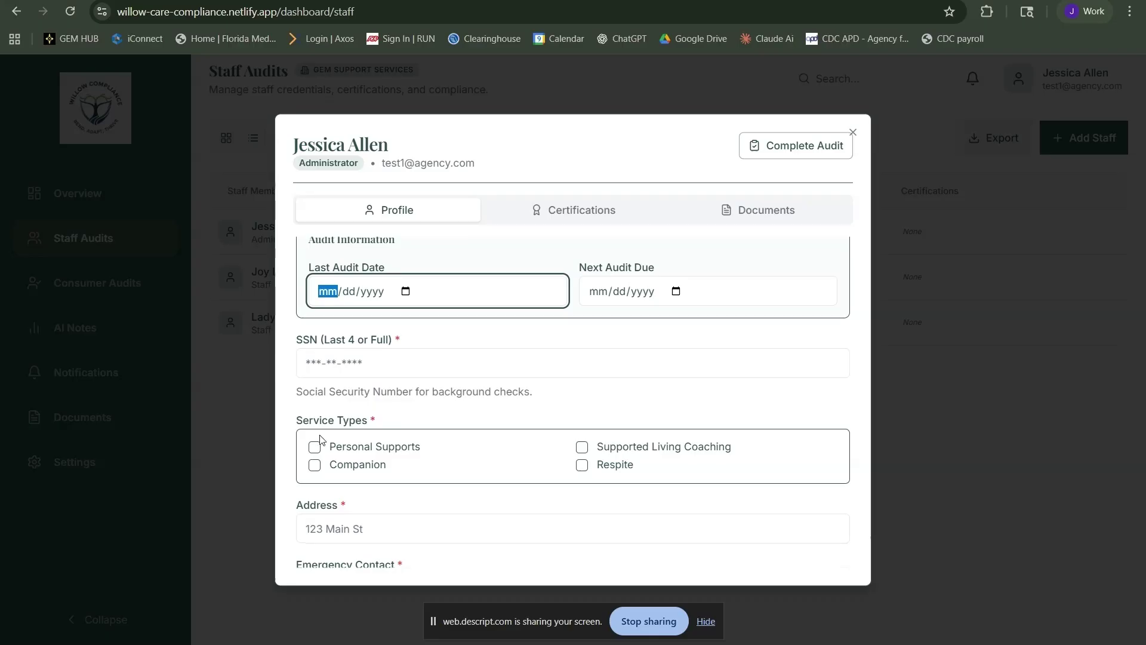
Enter last audit date 10/14/2025, next audit due 04/14/2026, and the staff member's SSN
{"action": "type", "text": "10142025"}
{"action": "key", "text": "Tab"}
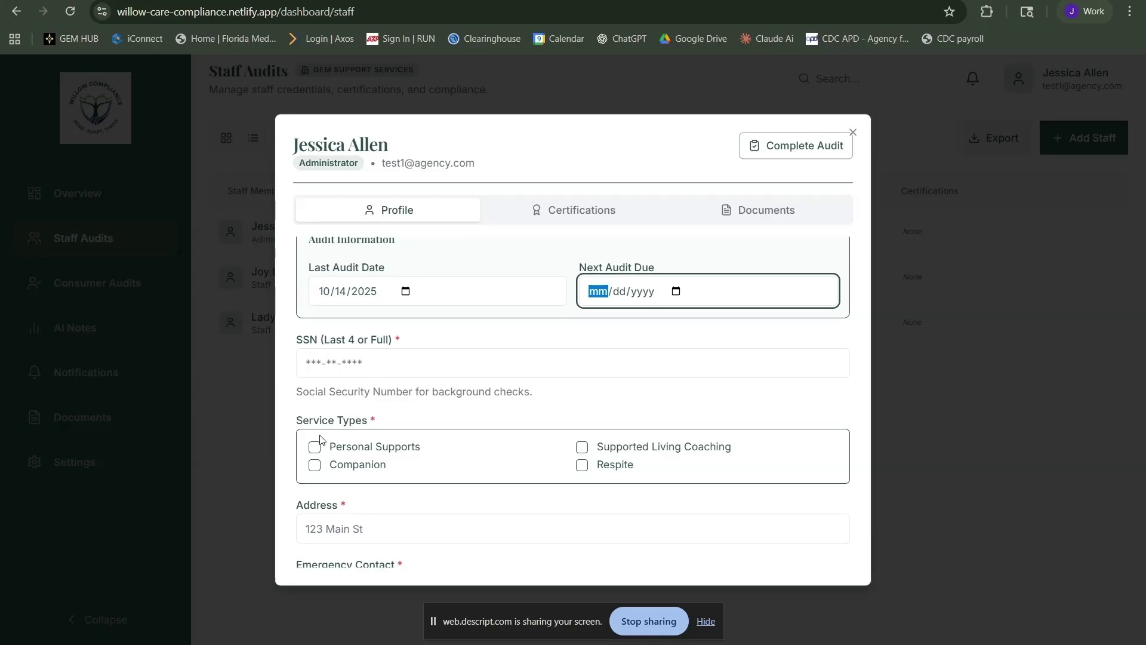
{"action": "type", "text": "1014"}
{"action": "key", "text": "shift+Tab"}
{"action": "key", "text": "shift+Tab"}
{"action": "type", "text": "04"}
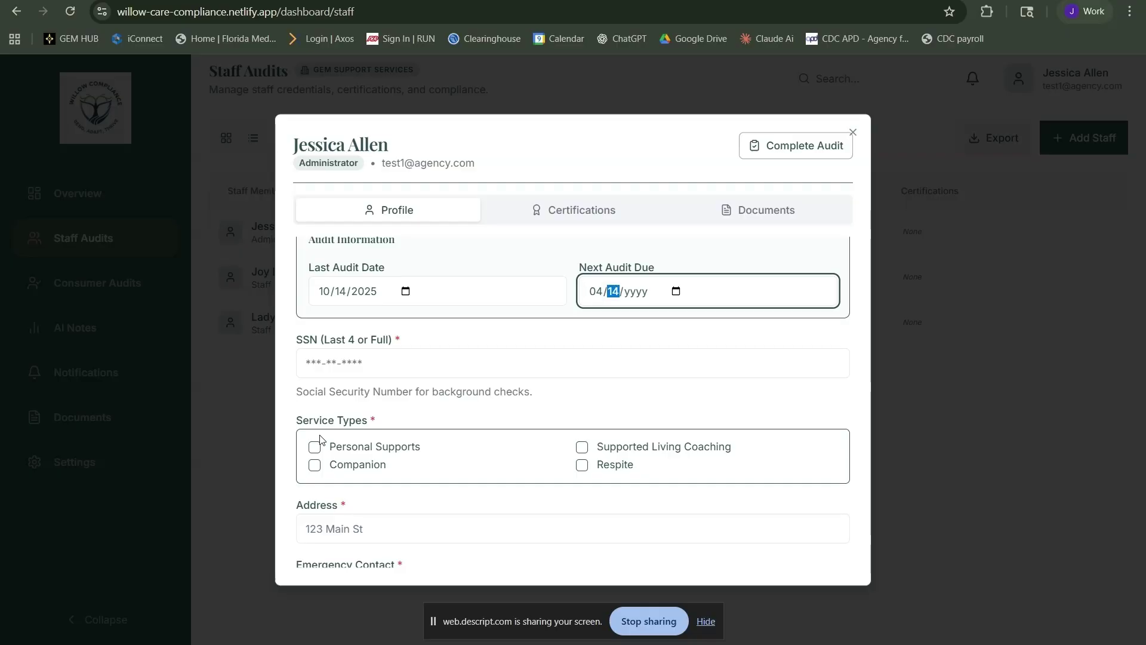
{"action": "key", "text": "Tab"}
{"action": "type", "text": "2026"}
{"action": "key", "text": "Tab"}
{"action": "type", "text": "123456789"}
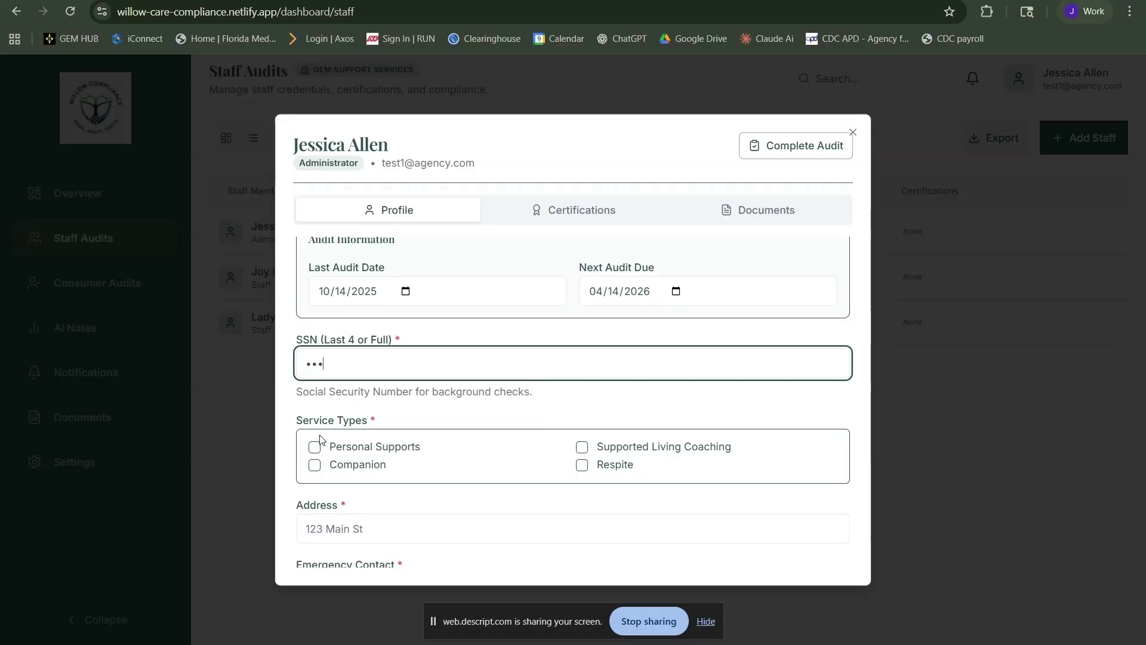
Tick all four service types: Supported Living Coaching, Personal Supports, Companion and Respite
{"action": "key", "text": "Tab"}
{"action": "left_click", "coordinate": [586, 451]}
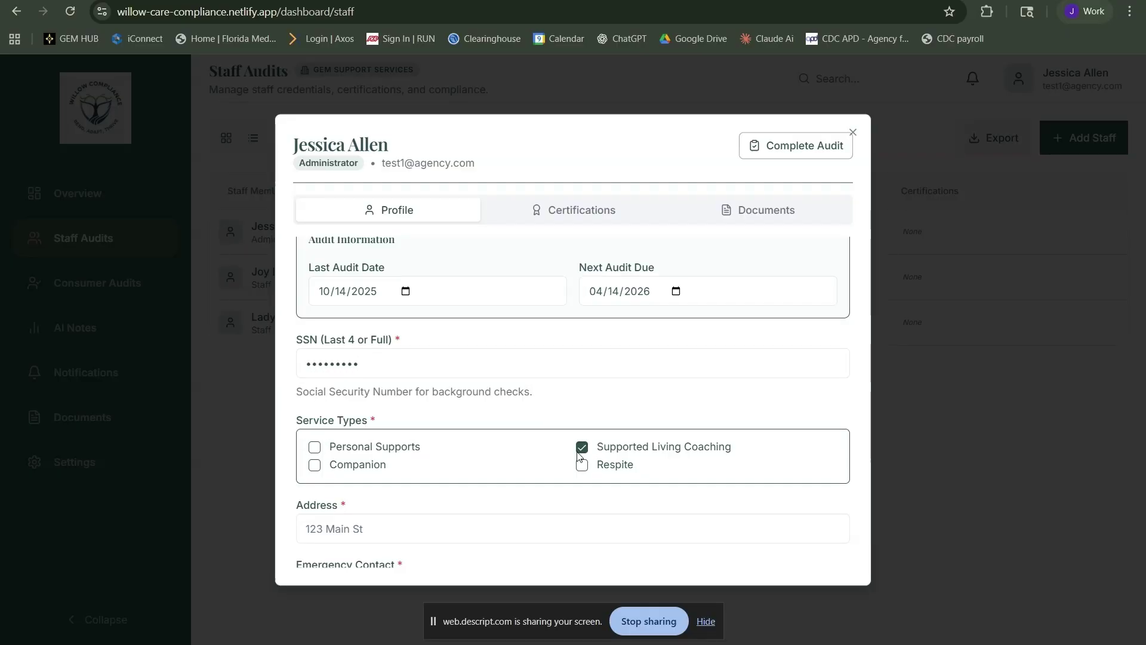
{"action": "left_click", "coordinate": [314, 447]}
{"action": "left_click", "coordinate": [314, 466]}
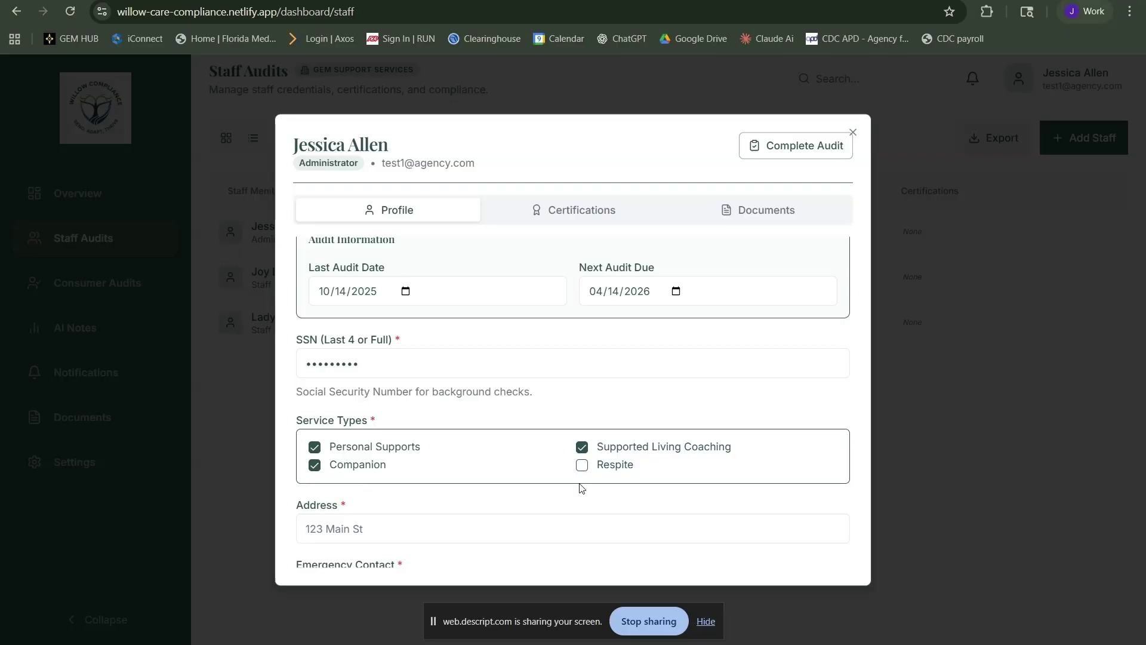
{"action": "left_click", "coordinate": [582, 466]}
{"action": "scroll", "coordinate": [567, 445], "scroll_direction": "down", "scroll_amount": 2}
Fill in the staff address and emergency contact details, then save the profile
{"action": "left_click", "coordinate": [563, 437]}
{"action": "type", "text": "123"}
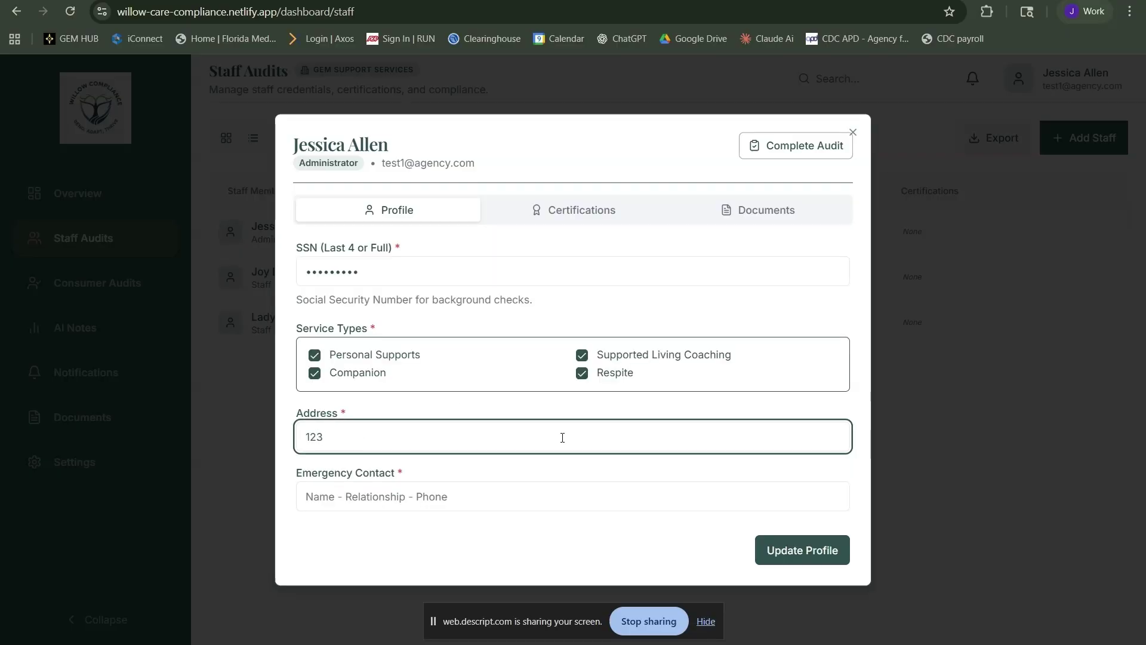
{"action": "type", "text": " Simple Ave, Orange Park, FL"}
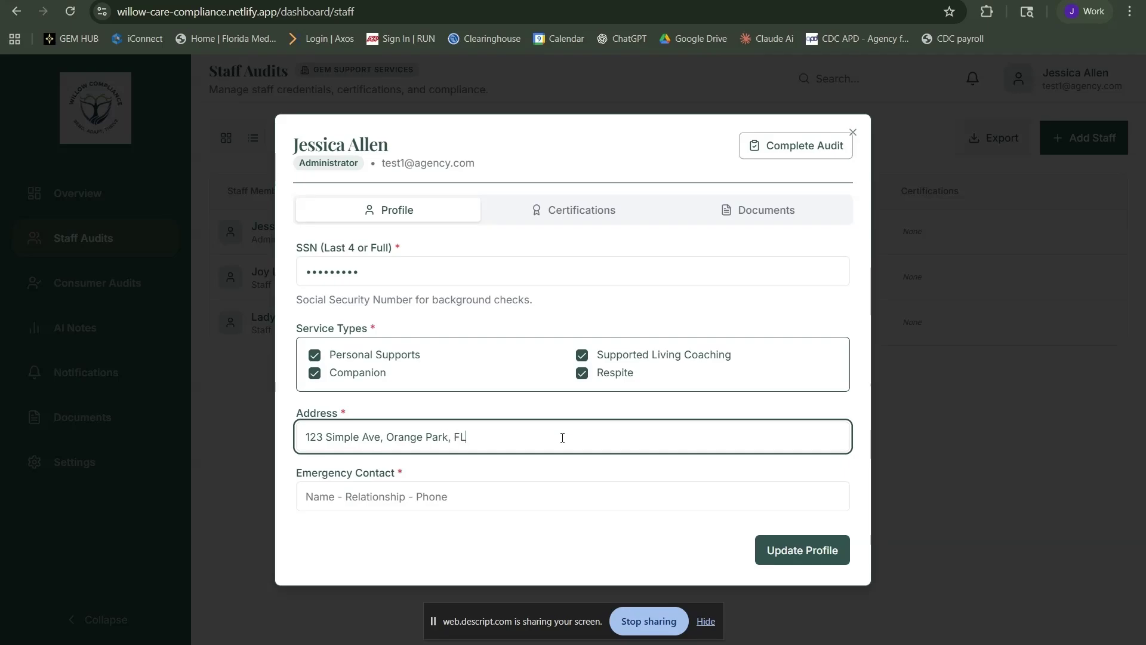
{"action": "key", "text": "Tab"}
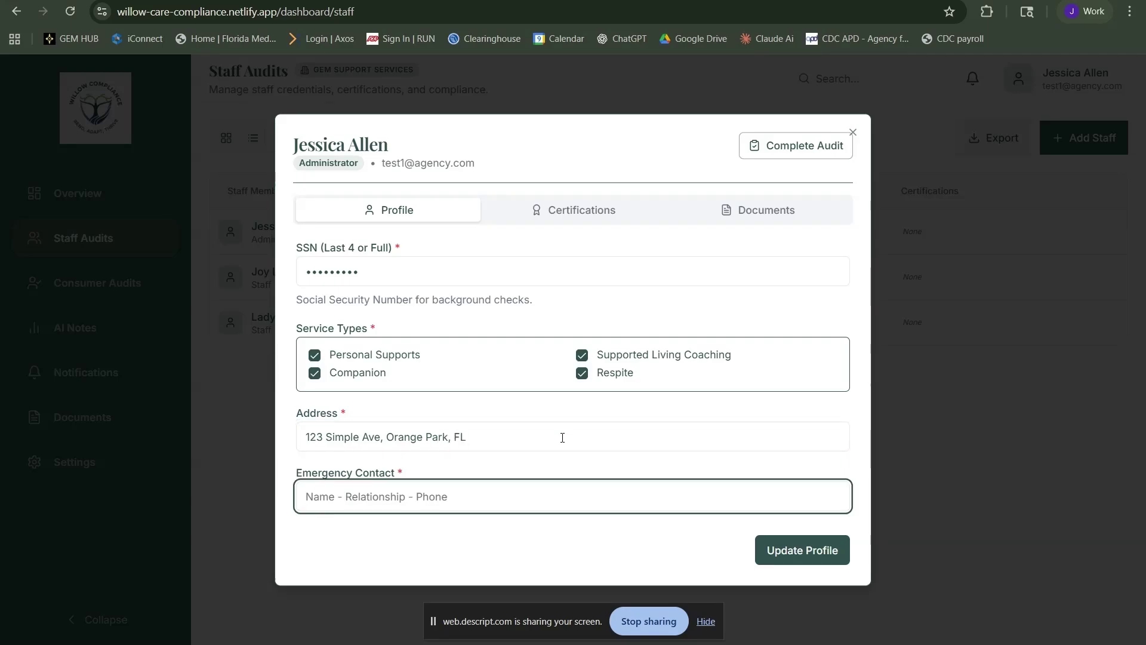
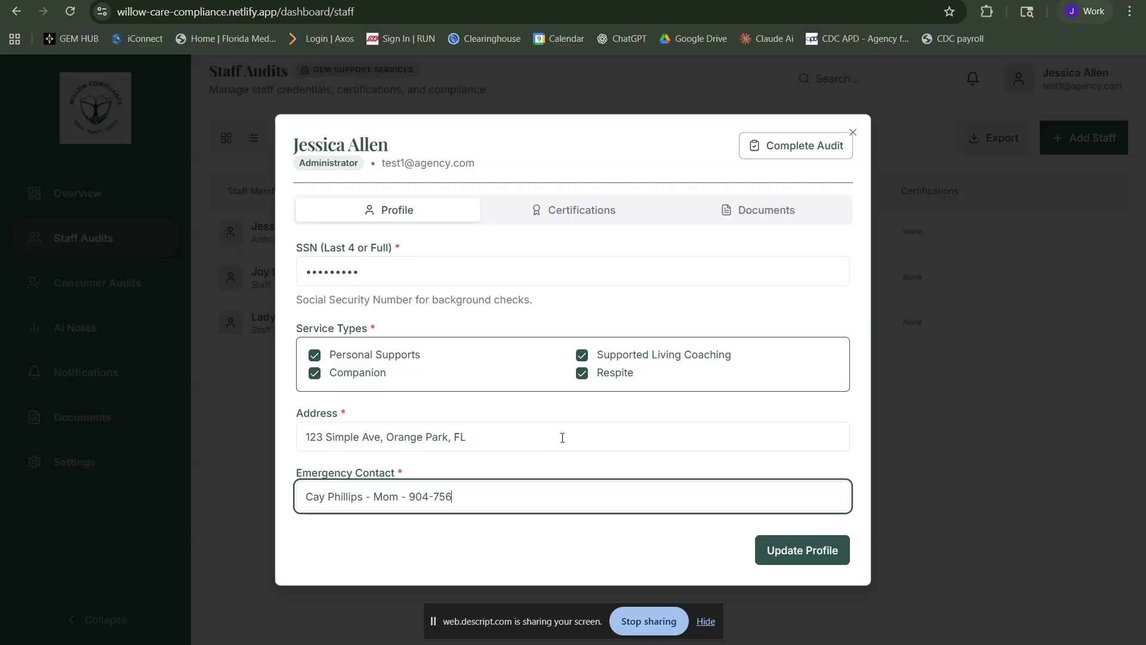
{"action": "left_click", "coordinate": [783, 546]}
Add a CPR certification issued 09/06/2025, expiring 09/06/2027, every 2 years, with the CPR & First Aid file
{"action": "left_click", "coordinate": [585, 214]}
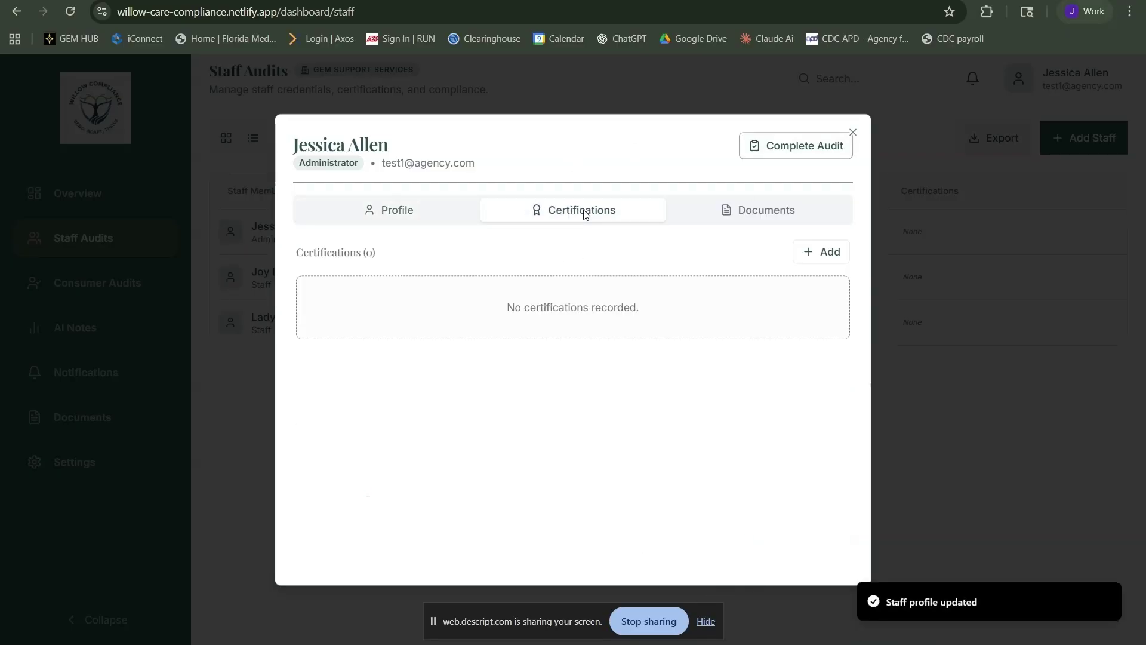
{"action": "left_click", "coordinate": [799, 253]}
{"action": "left_click", "coordinate": [558, 256]}
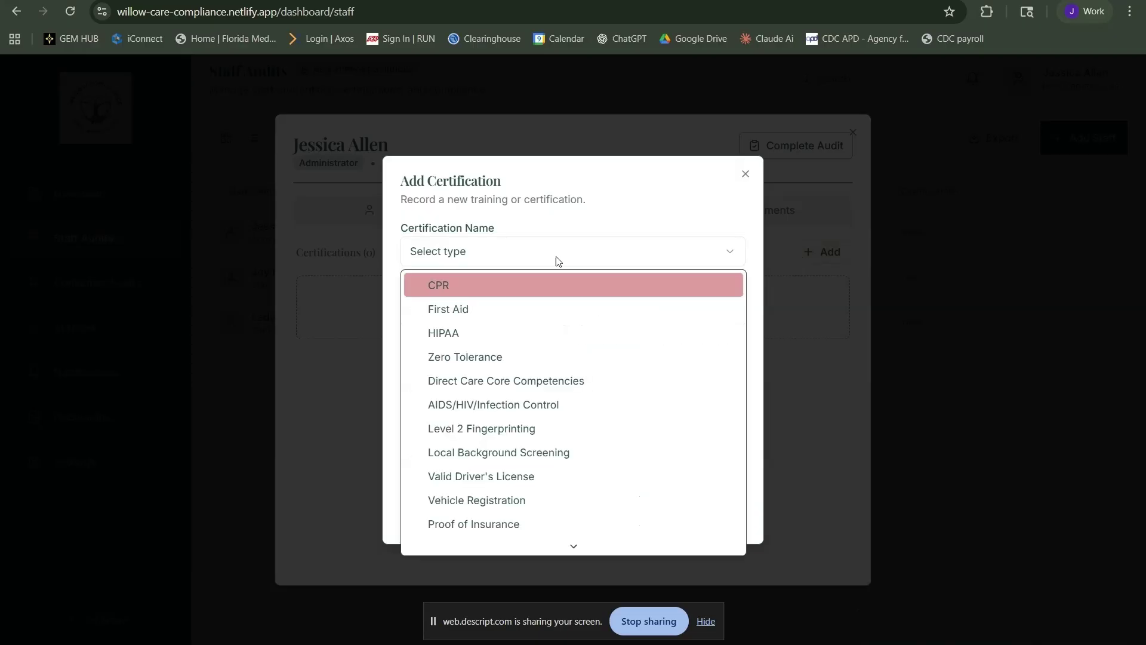
{"action": "left_click", "coordinate": [544, 287]}
{"action": "left_click", "coordinate": [416, 318]}
{"action": "type", "text": "09/06/"}
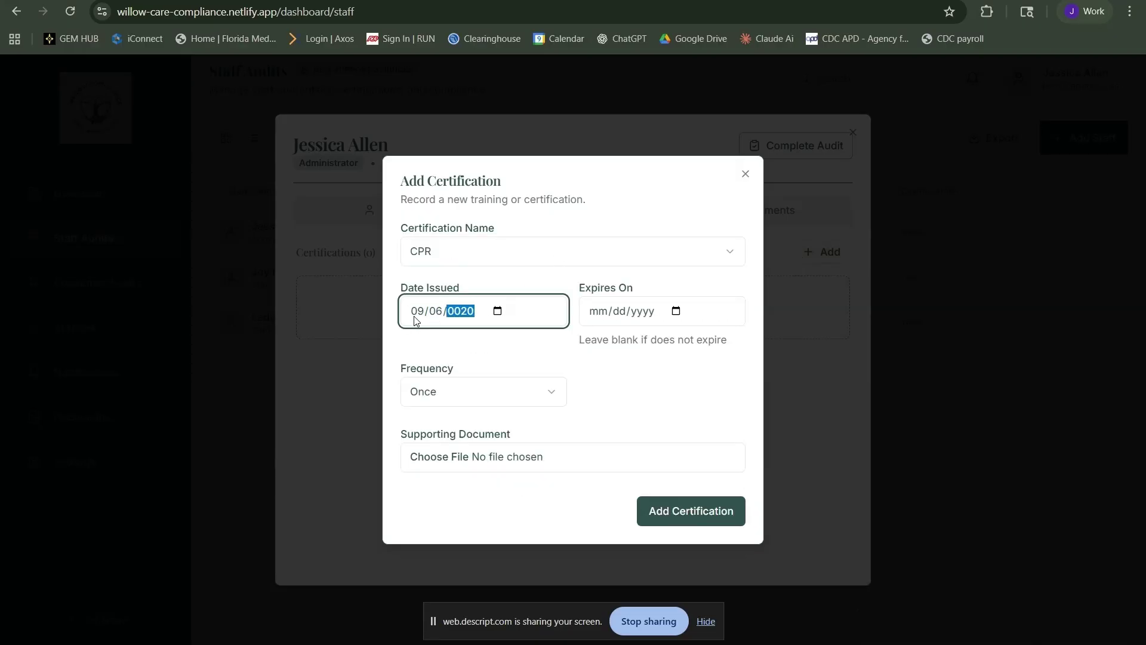
{"action": "type", "text": "2025"}
{"action": "key", "text": "Tab"}
{"action": "type", "text": "09/06/2027"}
{"action": "key", "text": "Tab"}
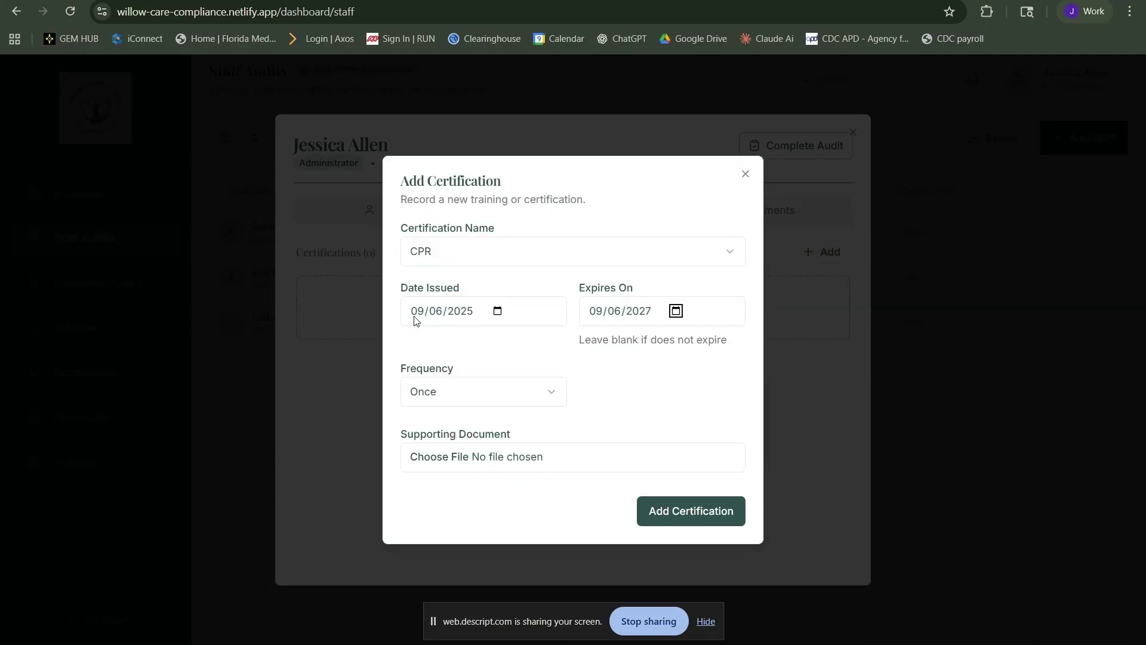
{"action": "left_click", "coordinate": [468, 385]}
{"action": "left_click", "coordinate": [482, 473]}
{"action": "left_click", "coordinate": [491, 460]}
{"action": "double_click", "coordinate": [205, 300]}
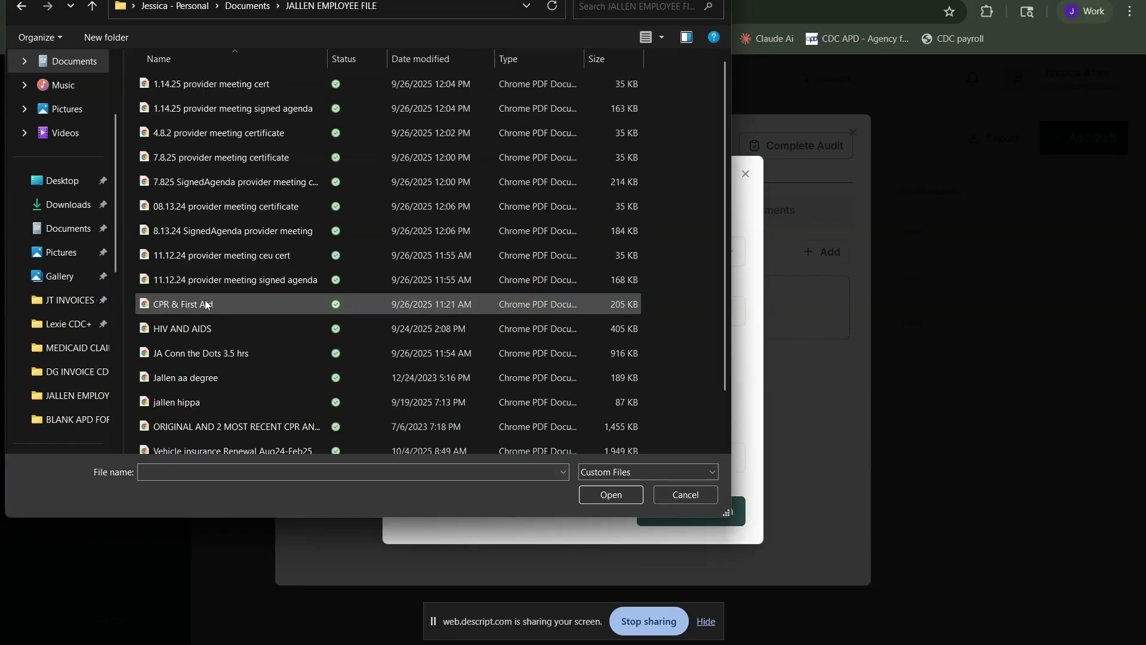
{"action": "left_click", "coordinate": [206, 300]}
{"action": "left_click", "coordinate": [597, 499]}
{"action": "left_click", "coordinate": [690, 513]}
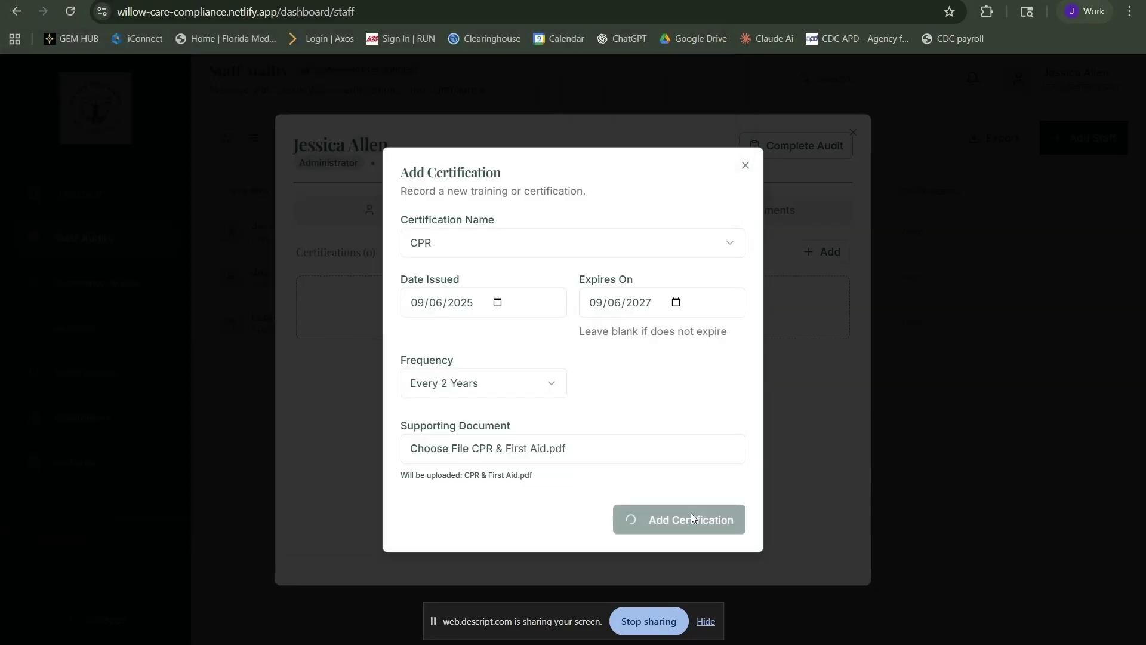
Add a First Aid certification issued 09/06/2025, expiring 09/06/2027, every 2 years, with the CPR & First Aid file
{"action": "left_click", "coordinate": [817, 254]}
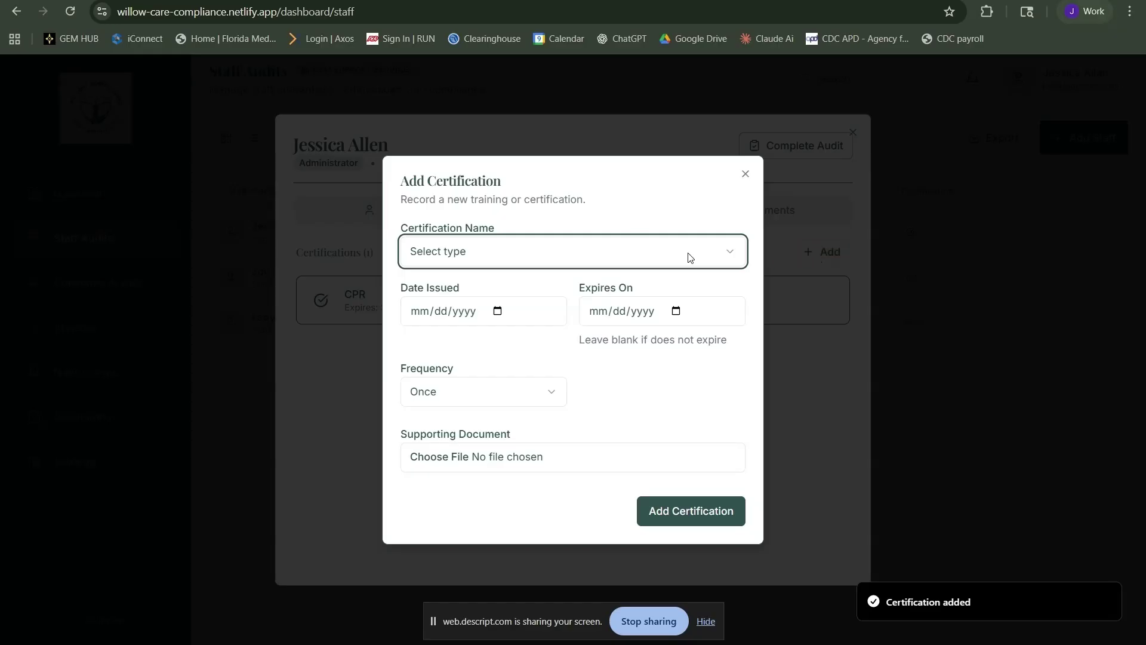
{"action": "left_click", "coordinate": [634, 248]}
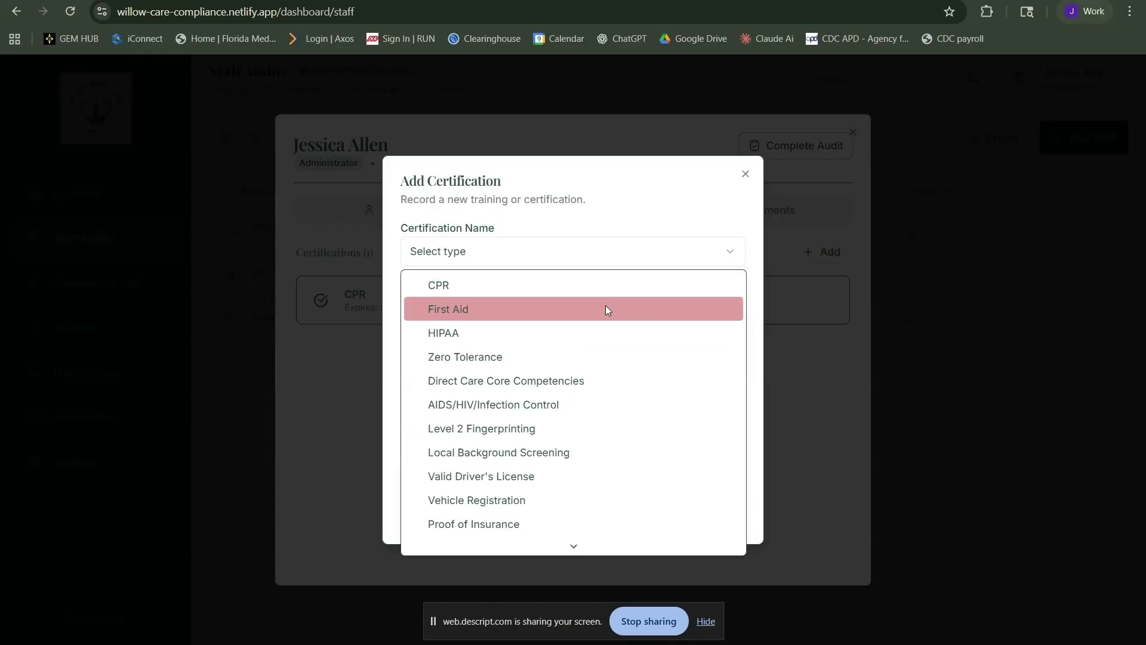
{"action": "left_click", "coordinate": [605, 308]}
{"action": "left_click", "coordinate": [425, 303]}
{"action": "type", "text": "09/06/2025"}
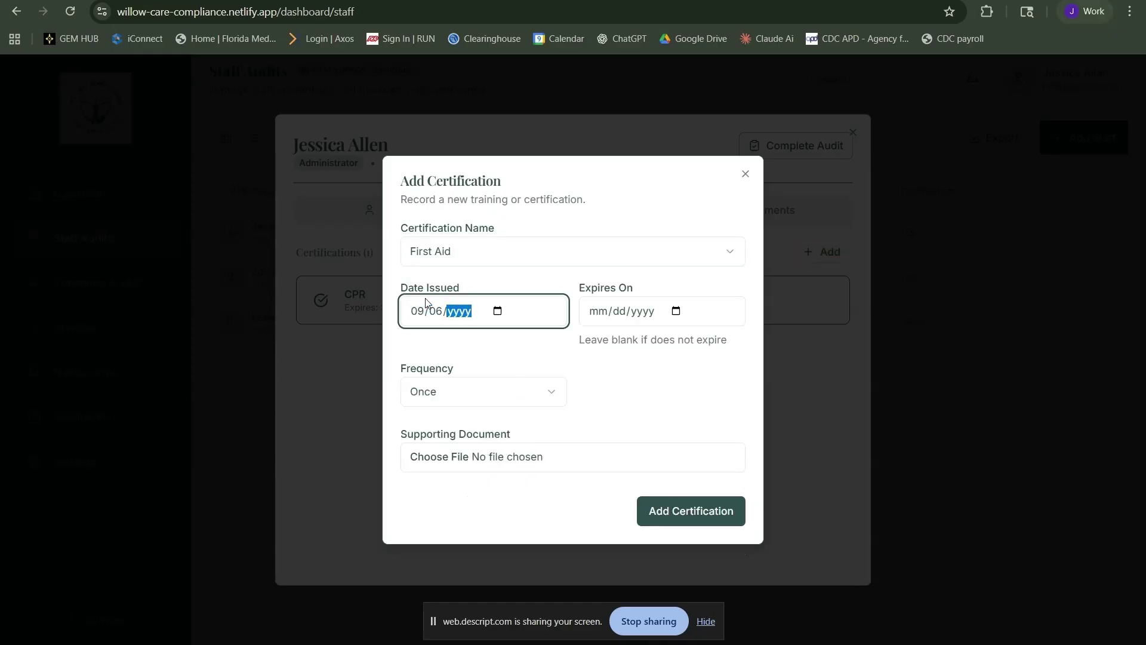
{"action": "key", "text": "Tab"}
{"action": "type", "text": "09/06/2027"}
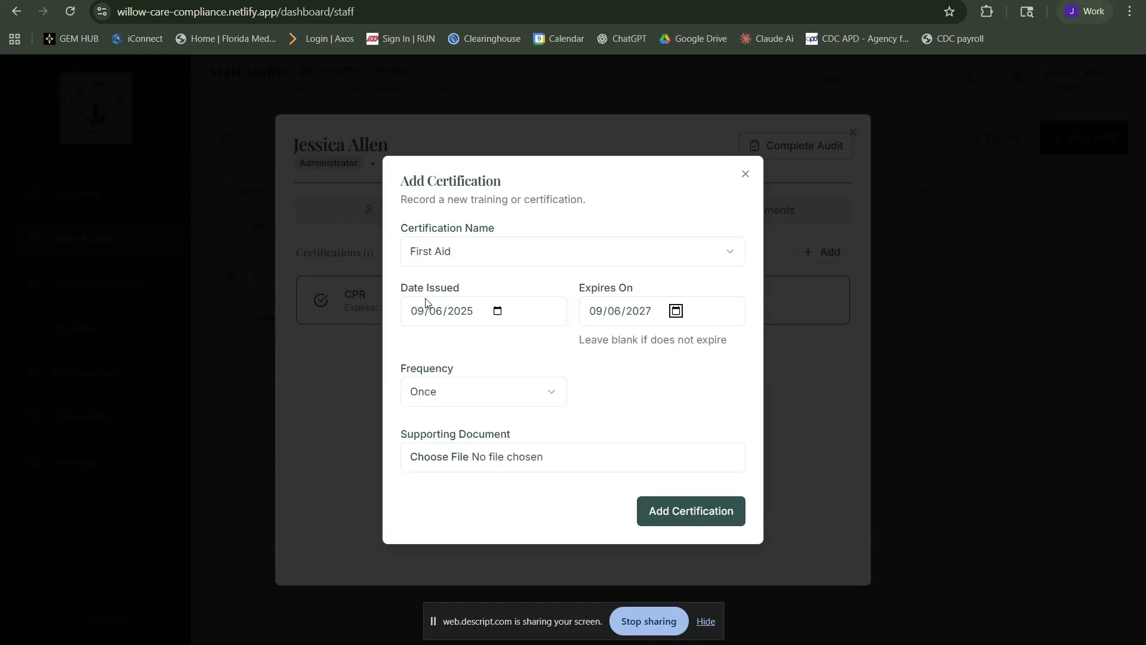
{"action": "left_click", "coordinate": [451, 394]}
{"action": "left_click", "coordinate": [474, 468]}
{"action": "left_click", "coordinate": [480, 458]}
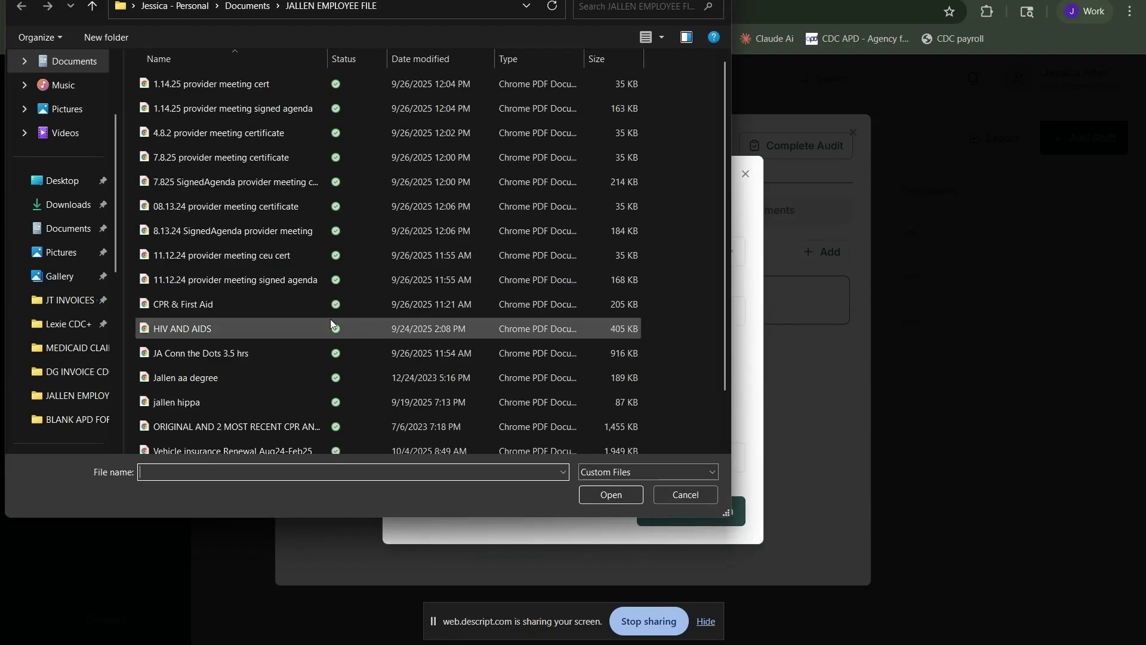
{"action": "left_click", "coordinate": [314, 306]}
{"action": "left_click", "coordinate": [629, 491]}
{"action": "left_click", "coordinate": [688, 521]}
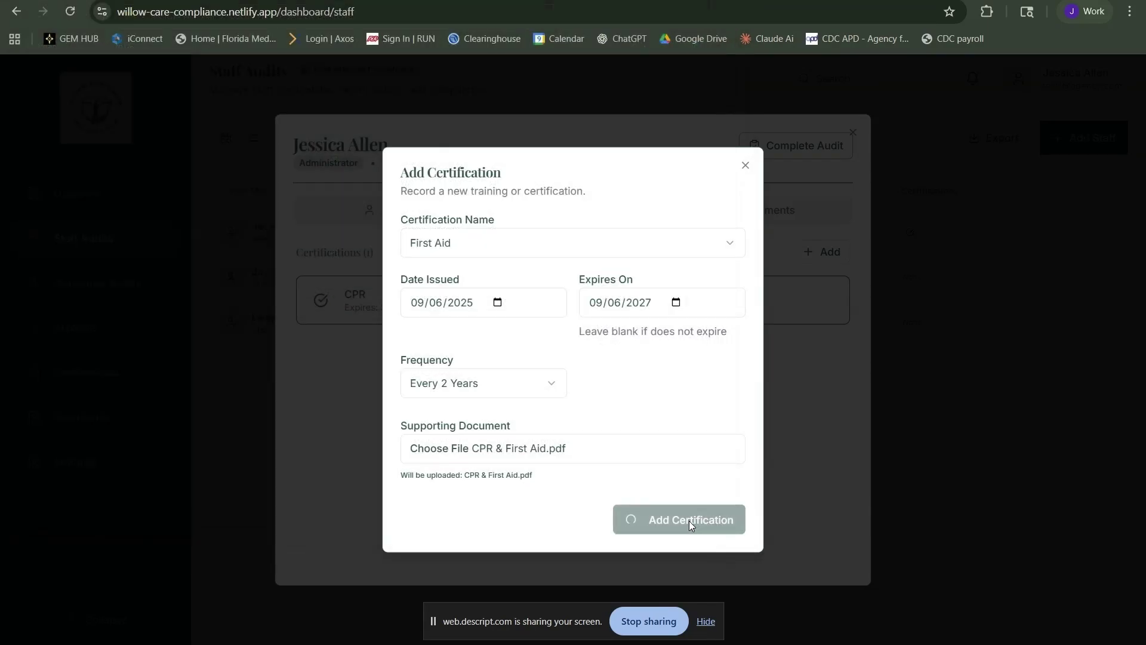
Add an AIDS/HIV/Infection Control certification issued 09/06/2025, frequency Once, with the HIV AND AIDS file, then mark the audit complete
{"action": "left_click", "coordinate": [827, 254]}
{"action": "left_click", "coordinate": [571, 250]}
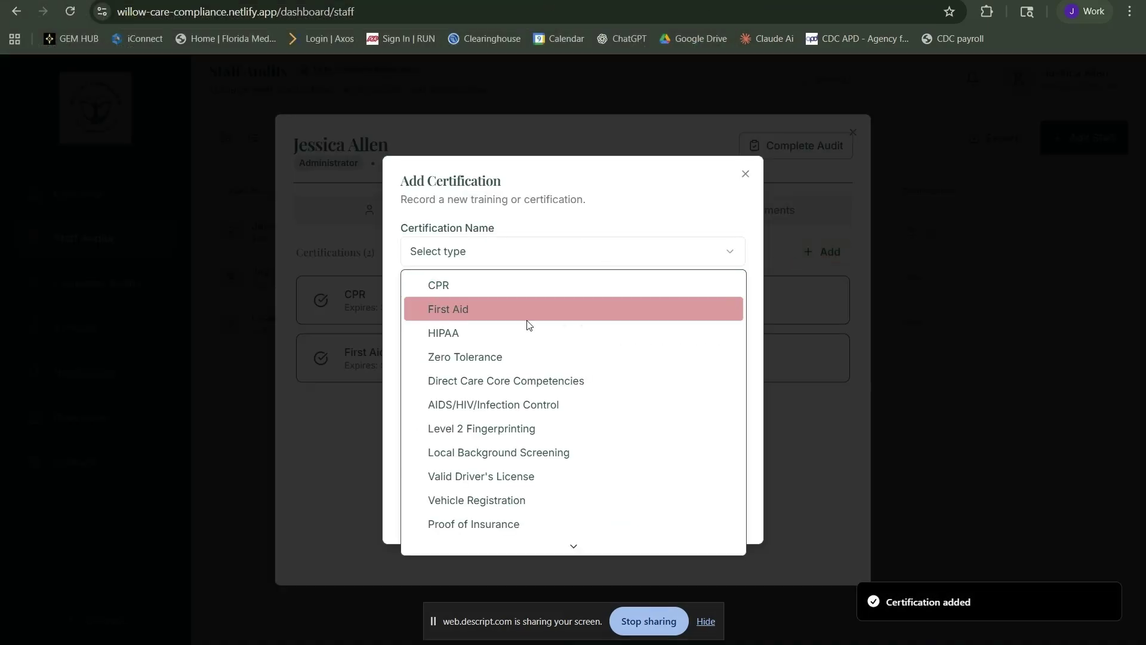
{"action": "left_click", "coordinate": [522, 404]}
{"action": "left_click", "coordinate": [423, 321]}
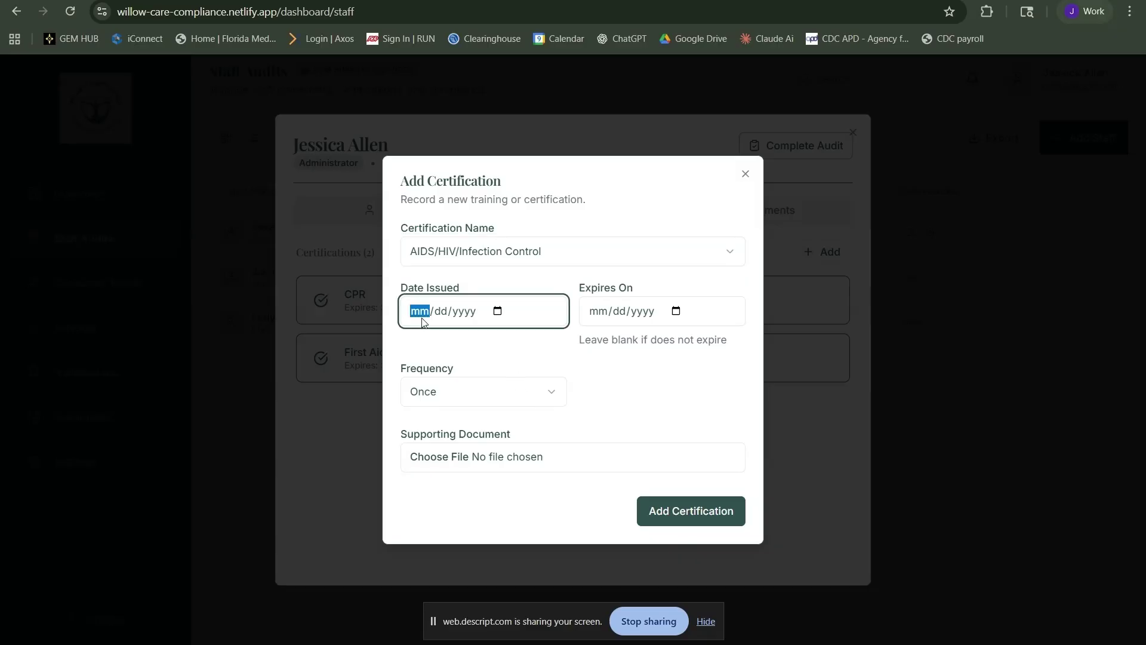
{"action": "type", "text": "09062025"}
{"action": "key", "text": "Tab"}
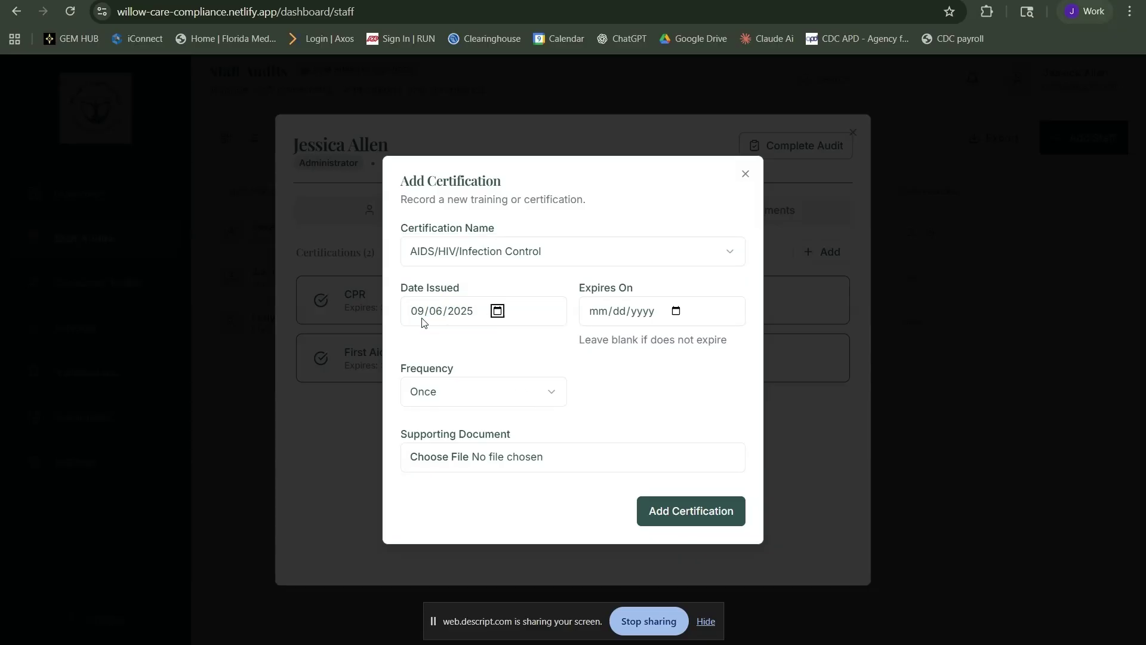
{"action": "key", "text": "Tab"}
{"action": "left_click", "coordinate": [485, 380]}
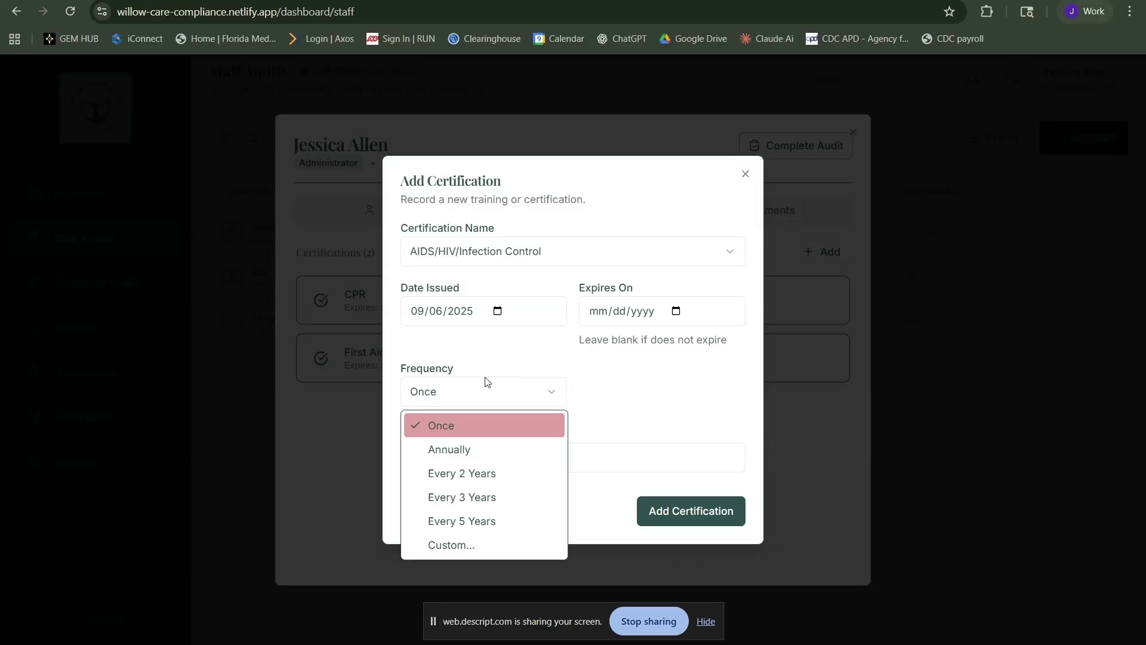
{"action": "left_click", "coordinate": [490, 427]}
{"action": "left_click", "coordinate": [493, 460]}
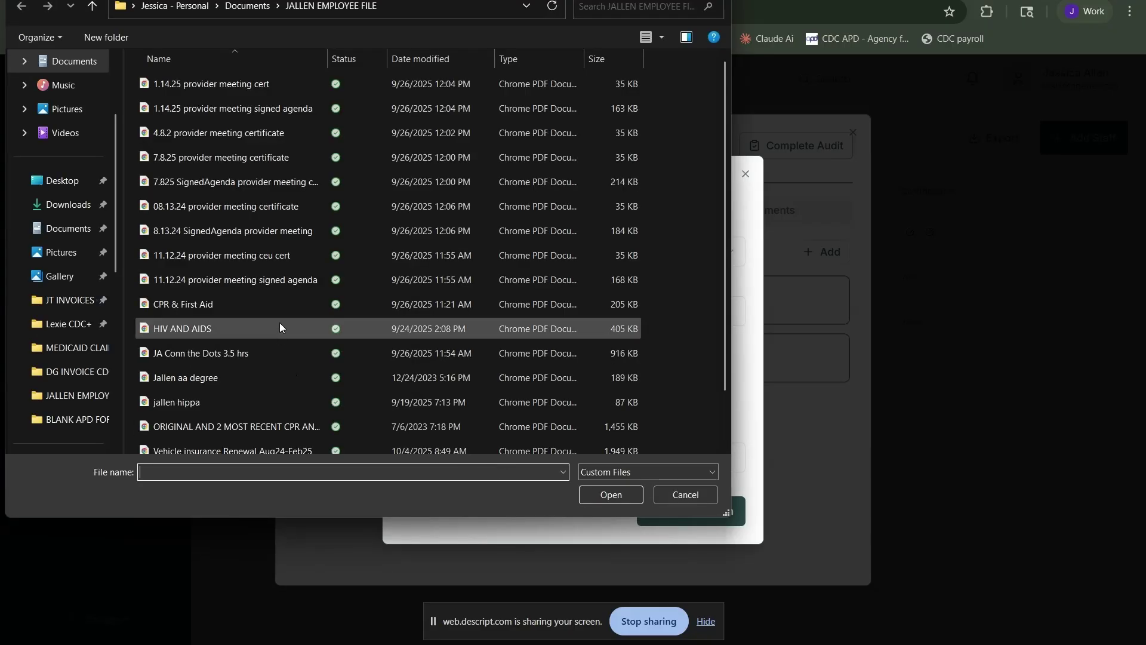
{"action": "left_click", "coordinate": [275, 330]}
{"action": "left_click", "coordinate": [606, 492]}
{"action": "left_click", "coordinate": [739, 525]}
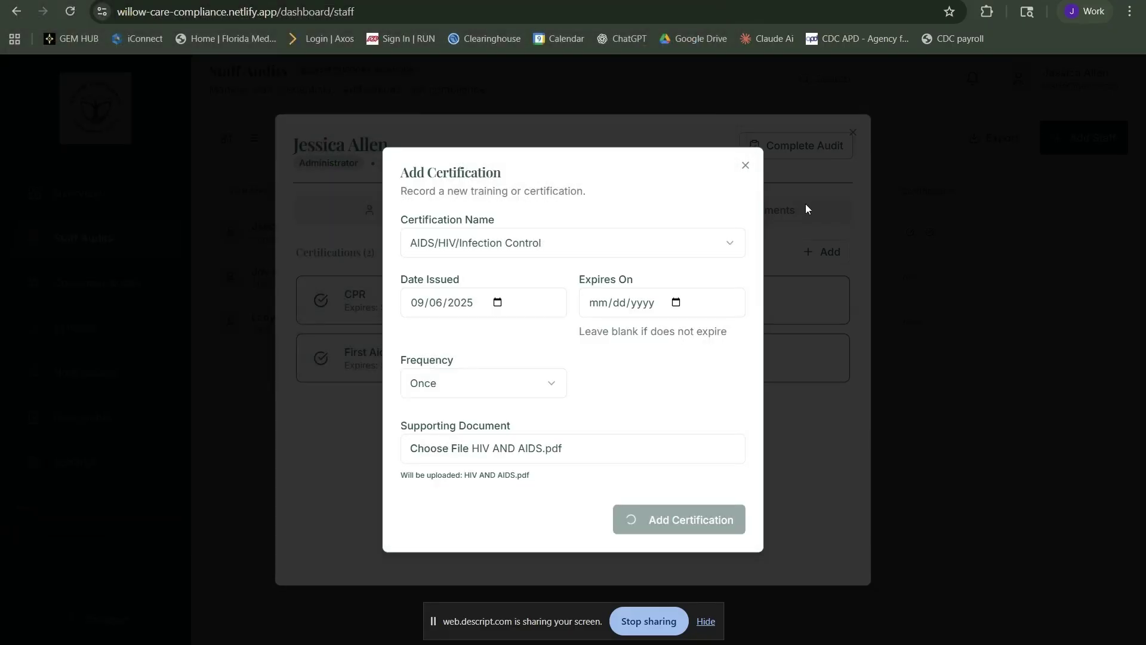
{"action": "left_click", "coordinate": [805, 209]}
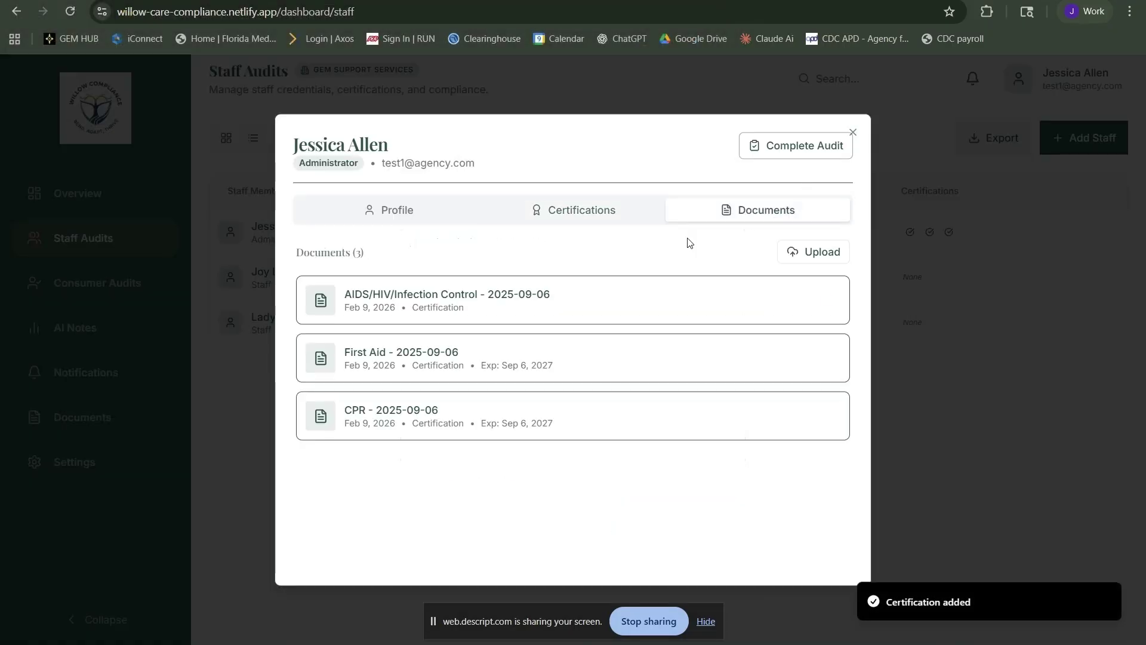
{"action": "left_click", "coordinate": [838, 149]}
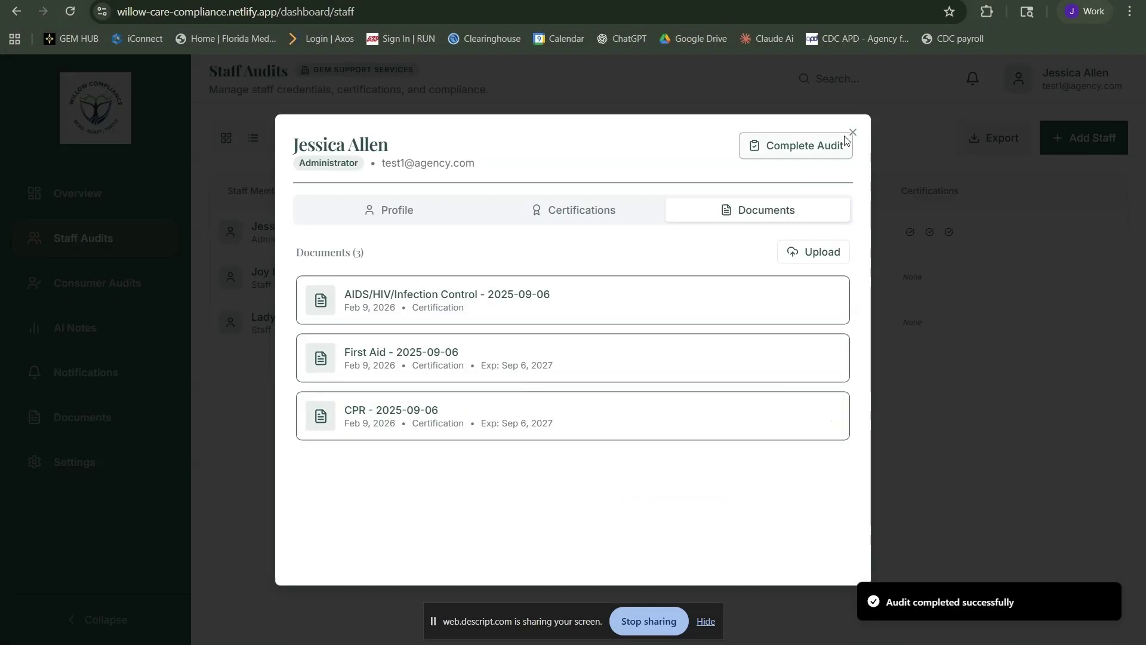
Open the first consumer's audit record and review its goals, authorizations and support plan
{"action": "left_click", "coordinate": [852, 133]}
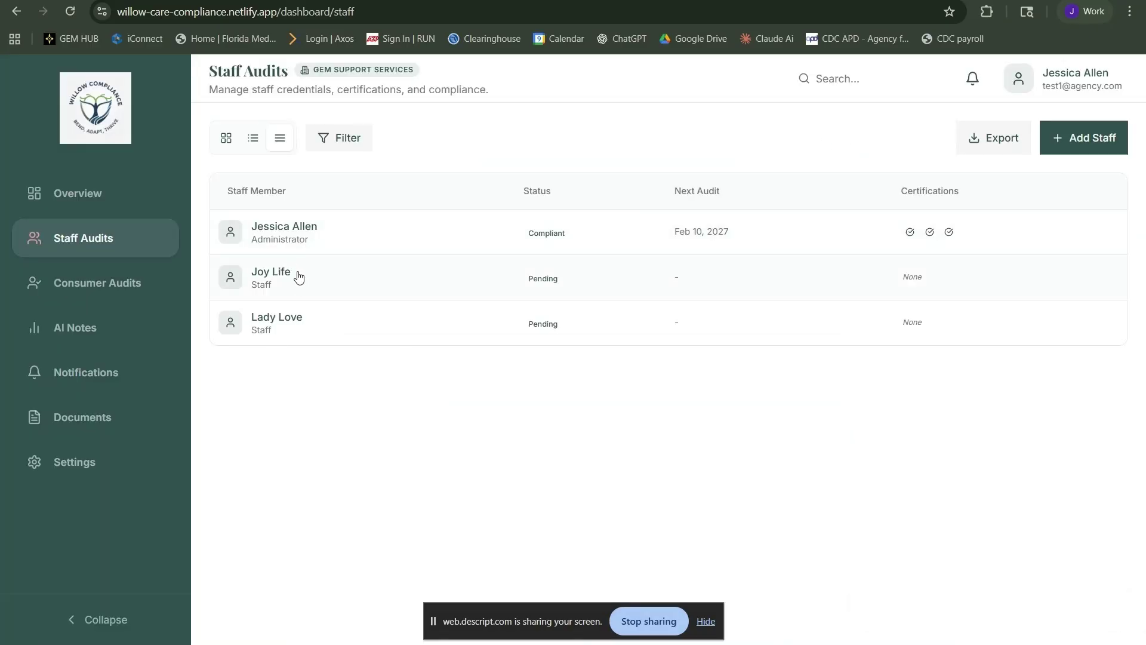
{"action": "left_click", "coordinate": [90, 284]}
{"action": "left_click", "coordinate": [342, 240]}
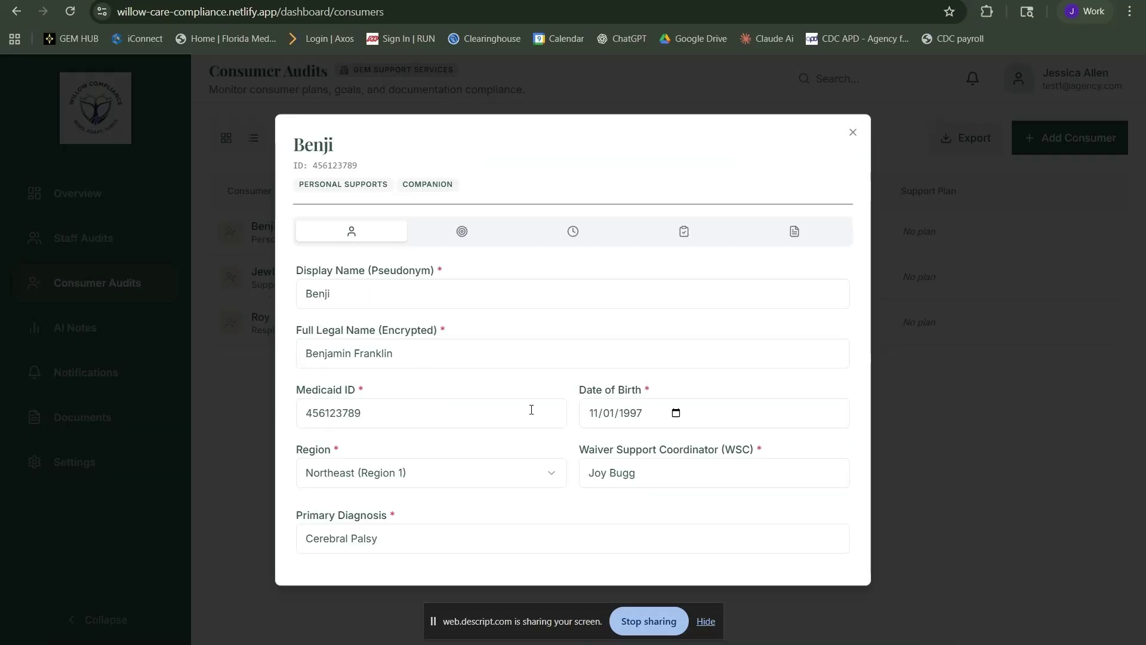
{"action": "scroll", "coordinate": [530, 406], "scroll_direction": "down", "scroll_amount": 3}
{"action": "scroll", "coordinate": [532, 414], "scroll_direction": "up", "scroll_amount": 5}
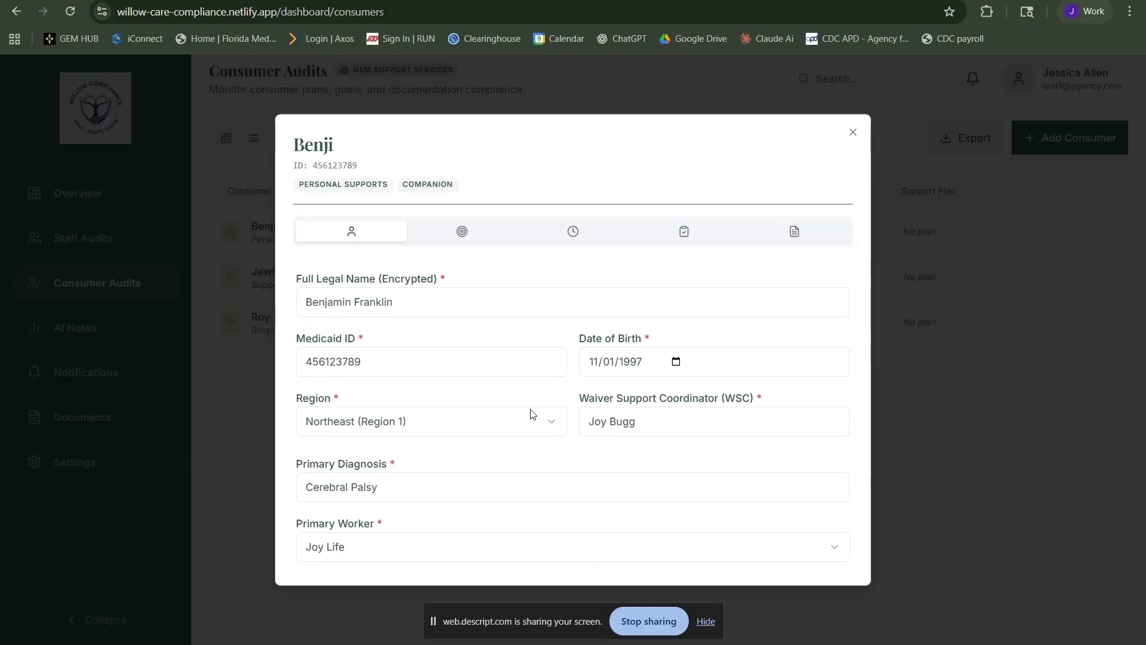
{"action": "left_click", "coordinate": [481, 238]}
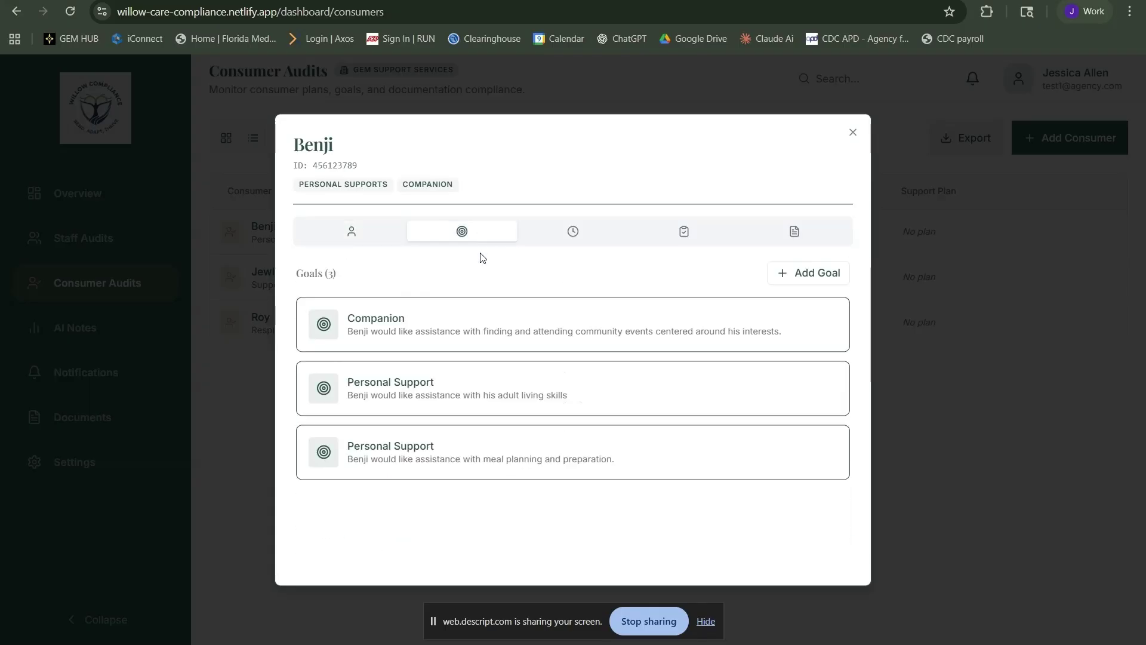
{"action": "left_click", "coordinate": [590, 241]}
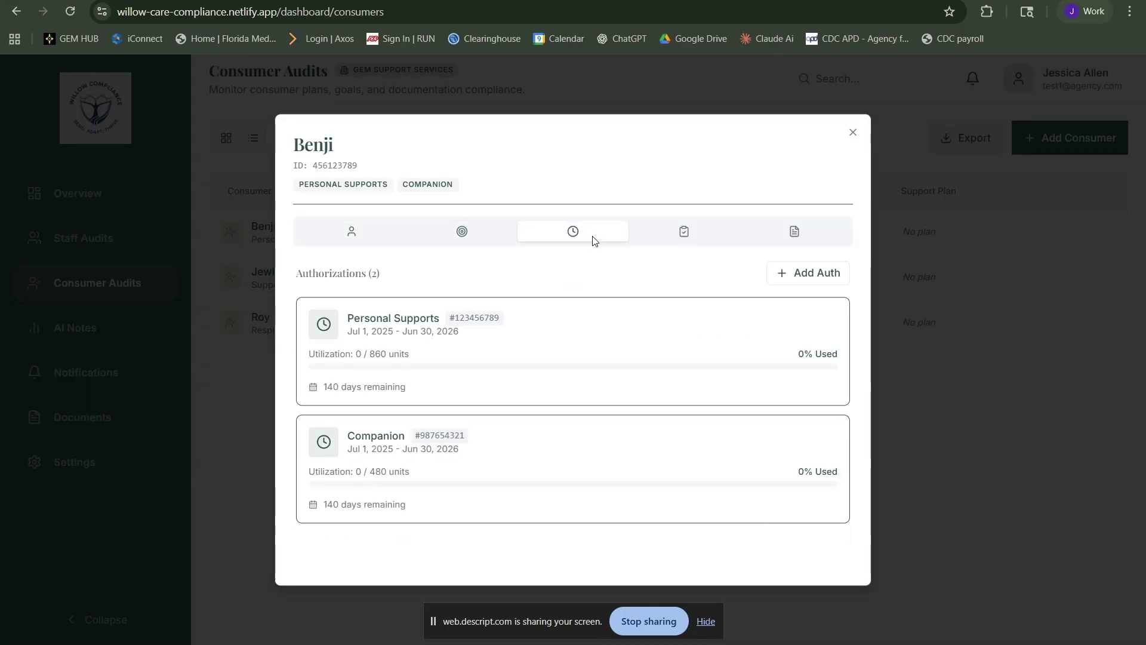
{"action": "left_click", "coordinate": [692, 234]}
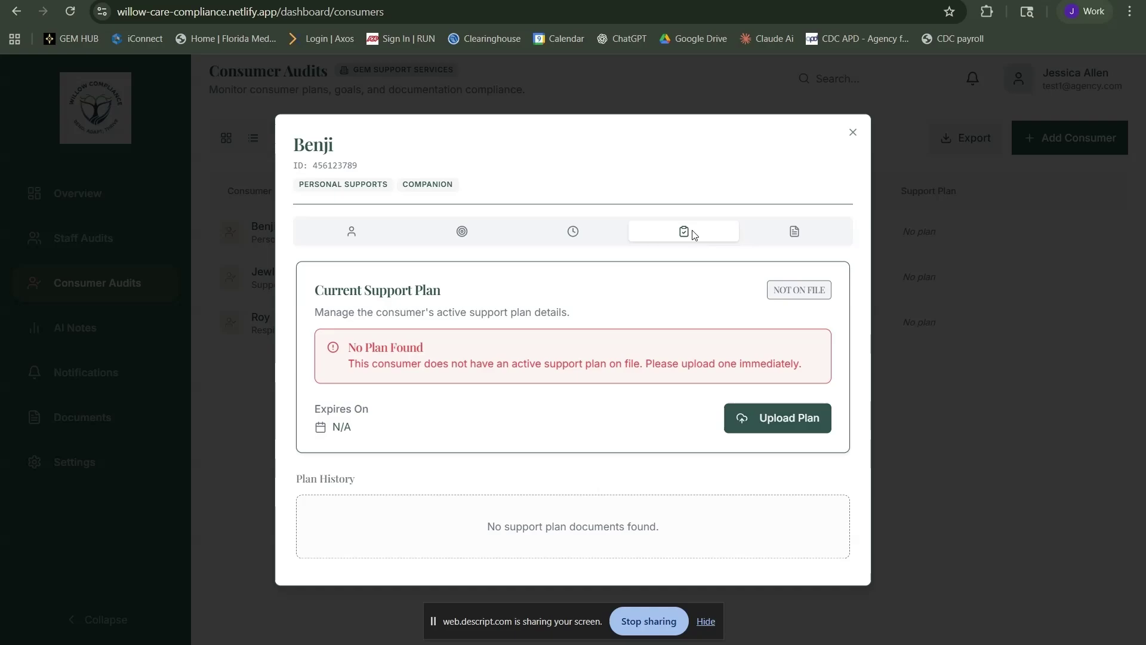
Upload the 08.13.24 provider meeting certificate as the support plan, expiring Jun 30, 0206, and check its documents
{"action": "left_click", "coordinate": [751, 418]}
{"action": "left_click", "coordinate": [633, 323]}
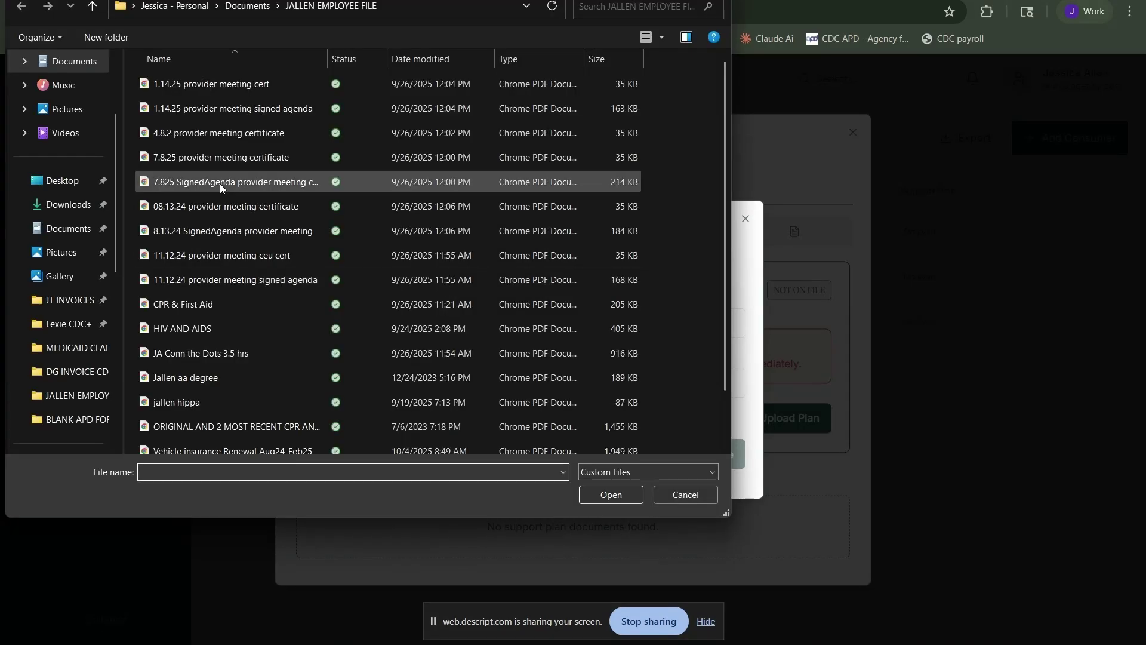
{"action": "left_click", "coordinate": [217, 206]}
{"action": "left_click", "coordinate": [631, 495]}
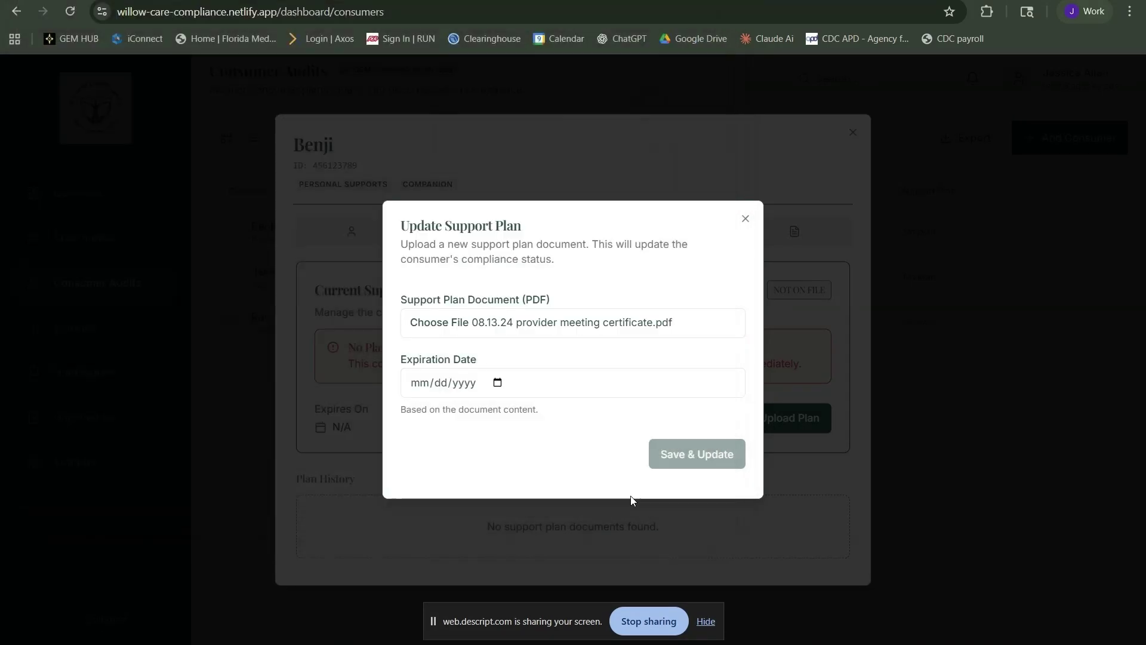
{"action": "left_click", "coordinate": [416, 391]}
{"action": "type", "text": "063020"}
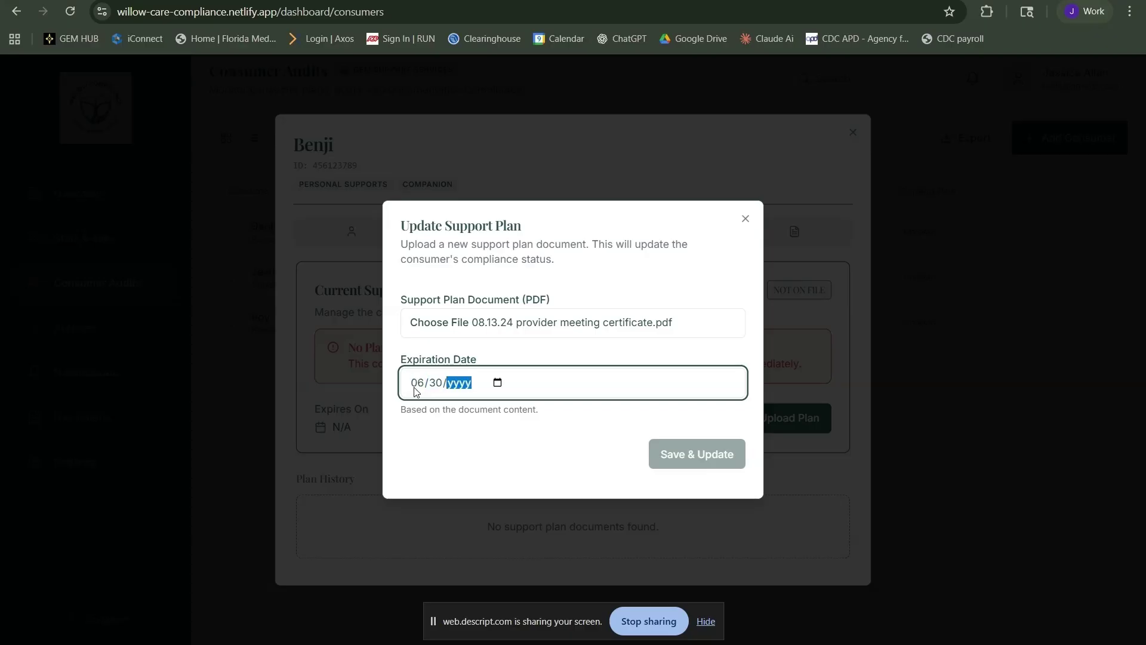
{"action": "left_click", "coordinate": [699, 451]}
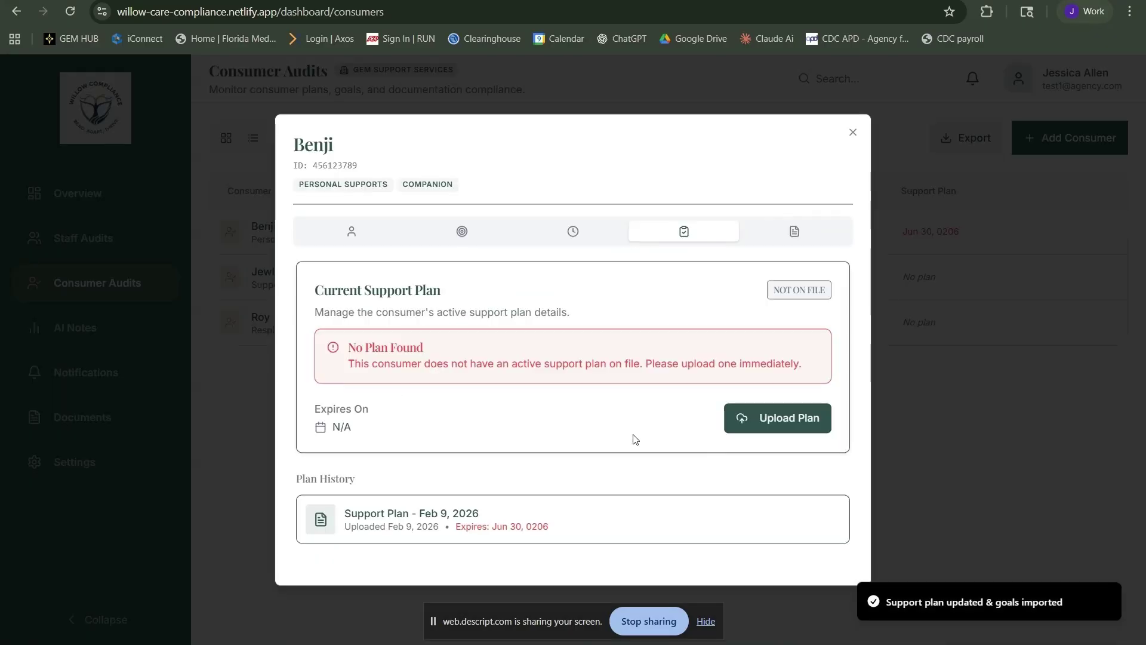
{"action": "left_click", "coordinate": [800, 233]}
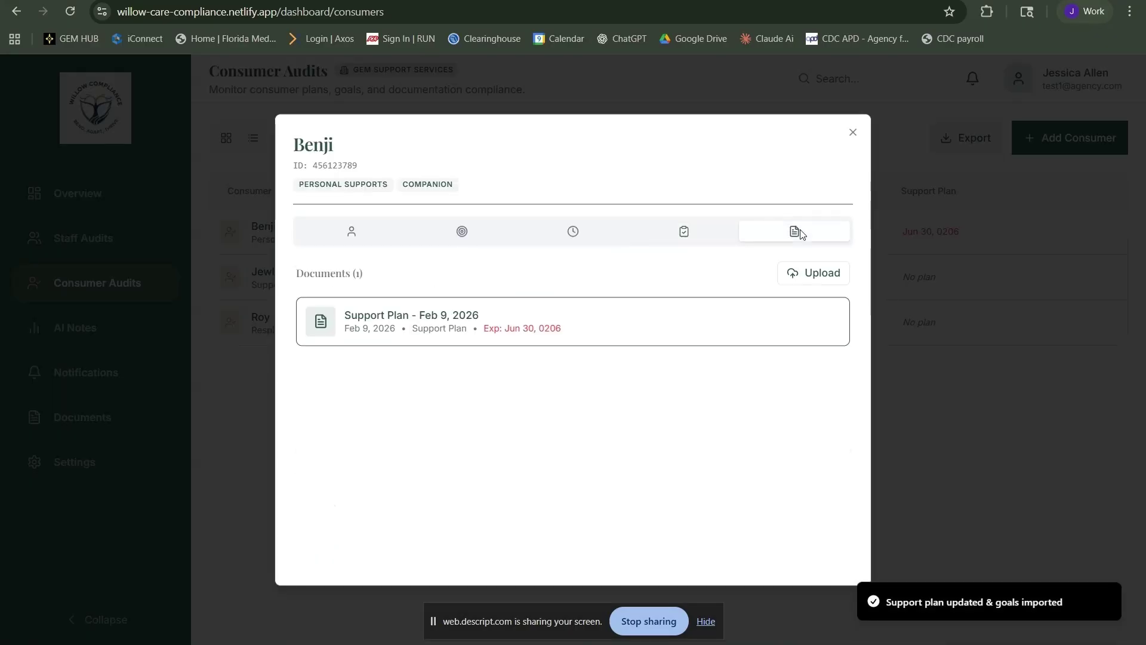
{"action": "left_click", "coordinate": [853, 134]}
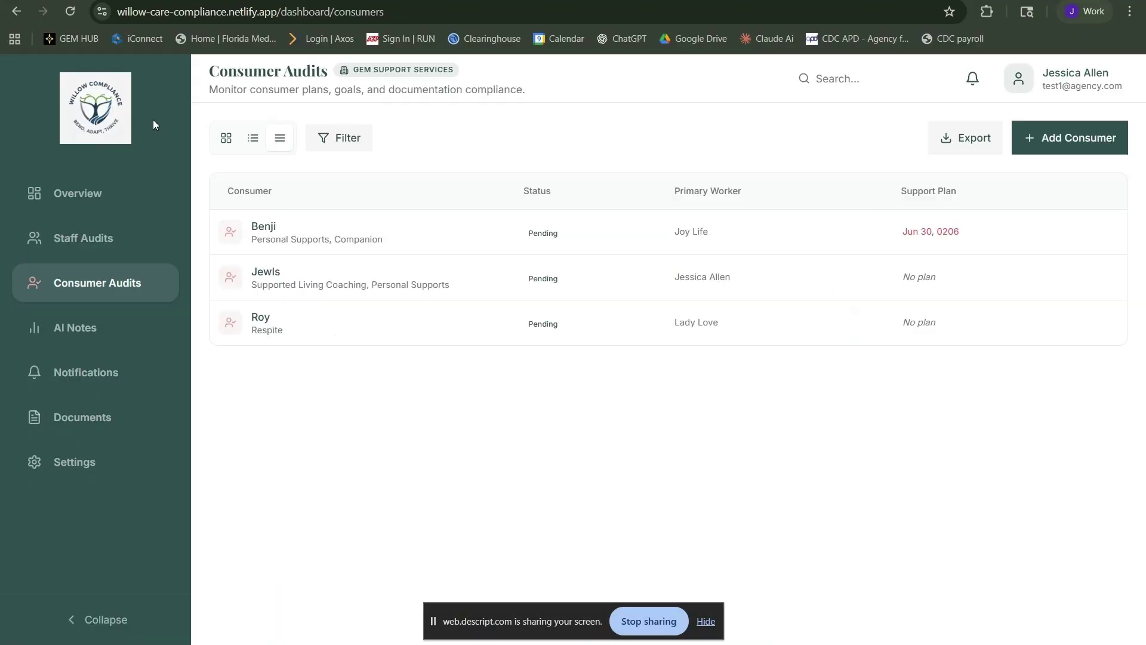
Check the AI note consumer list, then open the second consumer's goals in Consumer Audits
{"action": "left_click", "coordinate": [109, 331]}
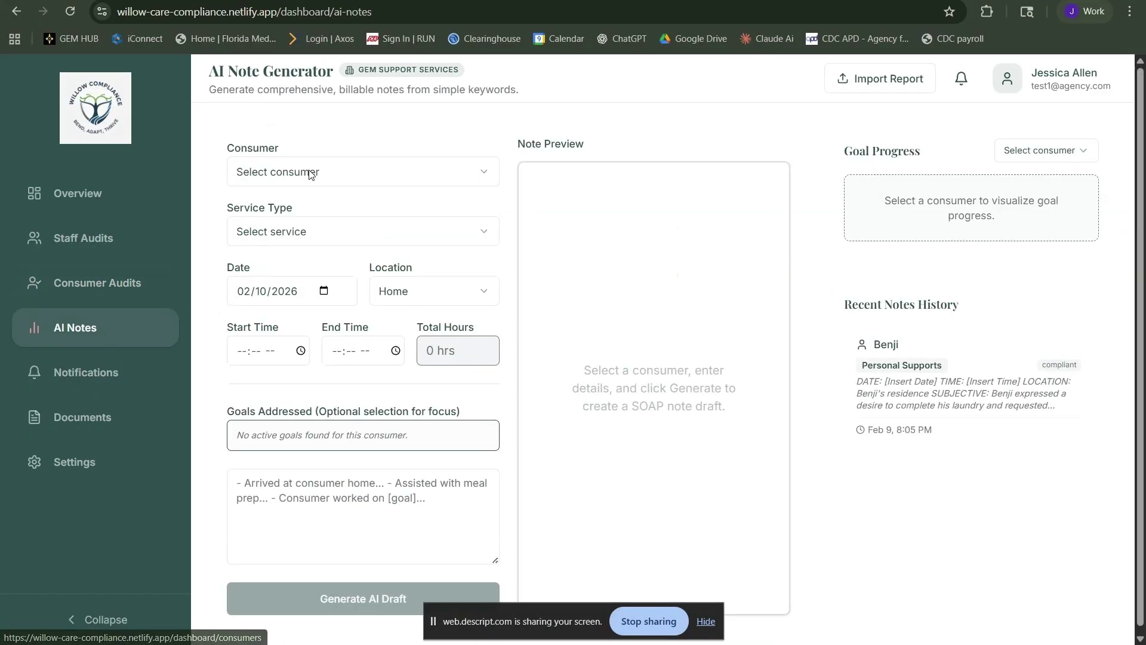
{"action": "left_click", "coordinate": [352, 174]}
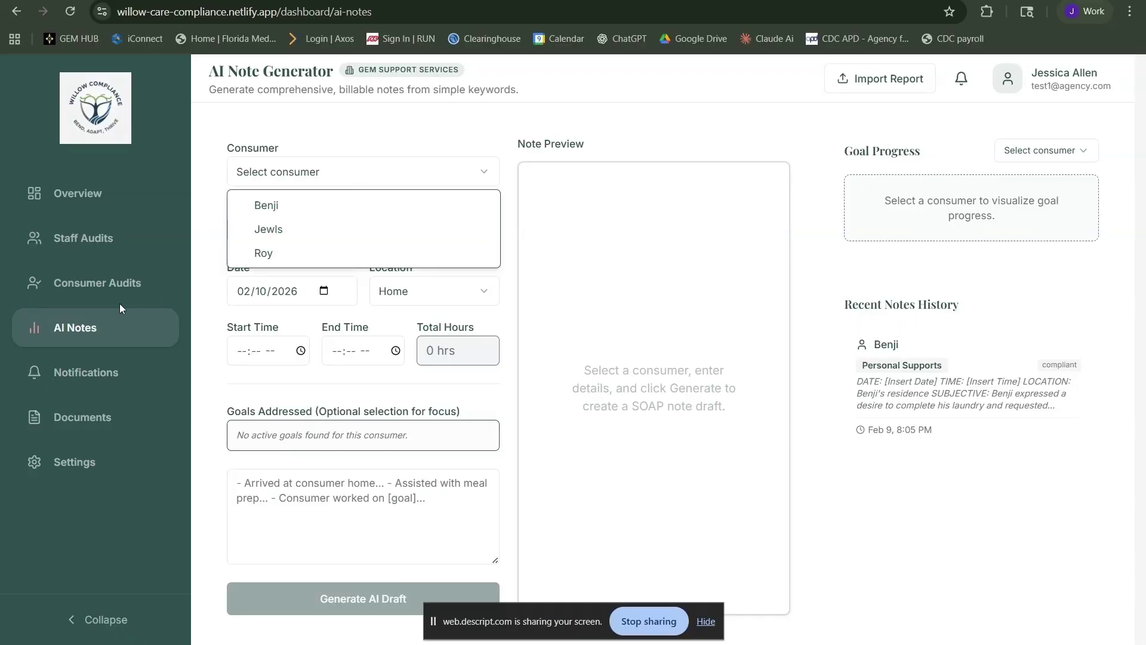
{"action": "left_click", "coordinate": [116, 256]}
{"action": "left_click", "coordinate": [116, 284]}
{"action": "left_click", "coordinate": [304, 281]}
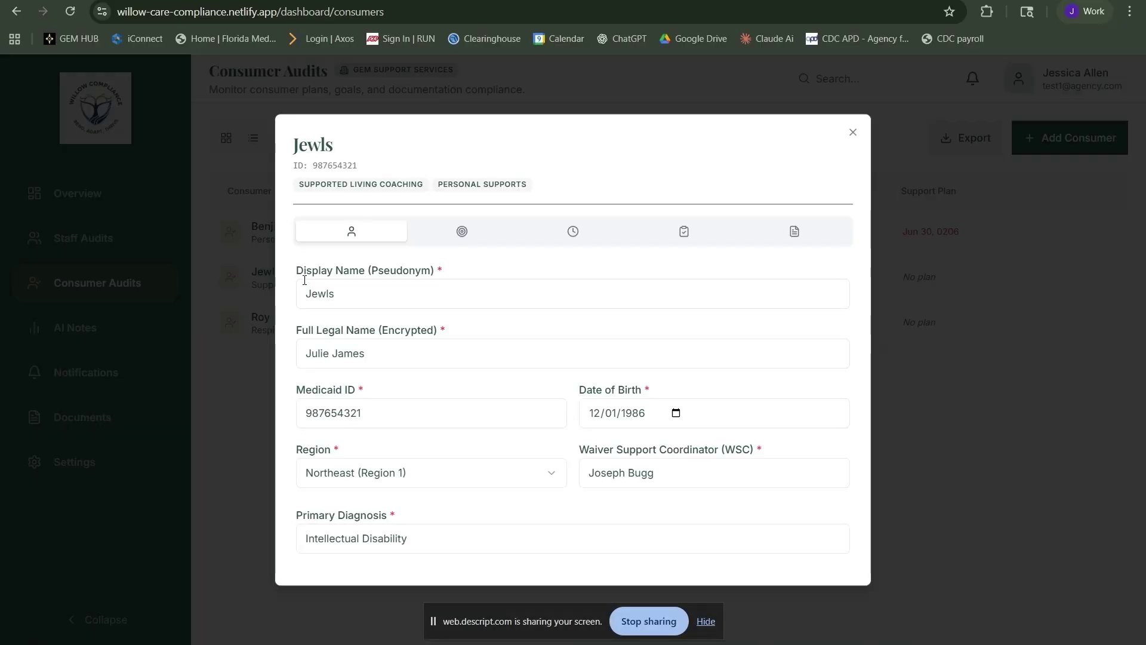
{"action": "left_click", "coordinate": [456, 234]}
Add a Supported Living goal for support with managing her money and budgeting
{"action": "left_click", "coordinate": [828, 274]}
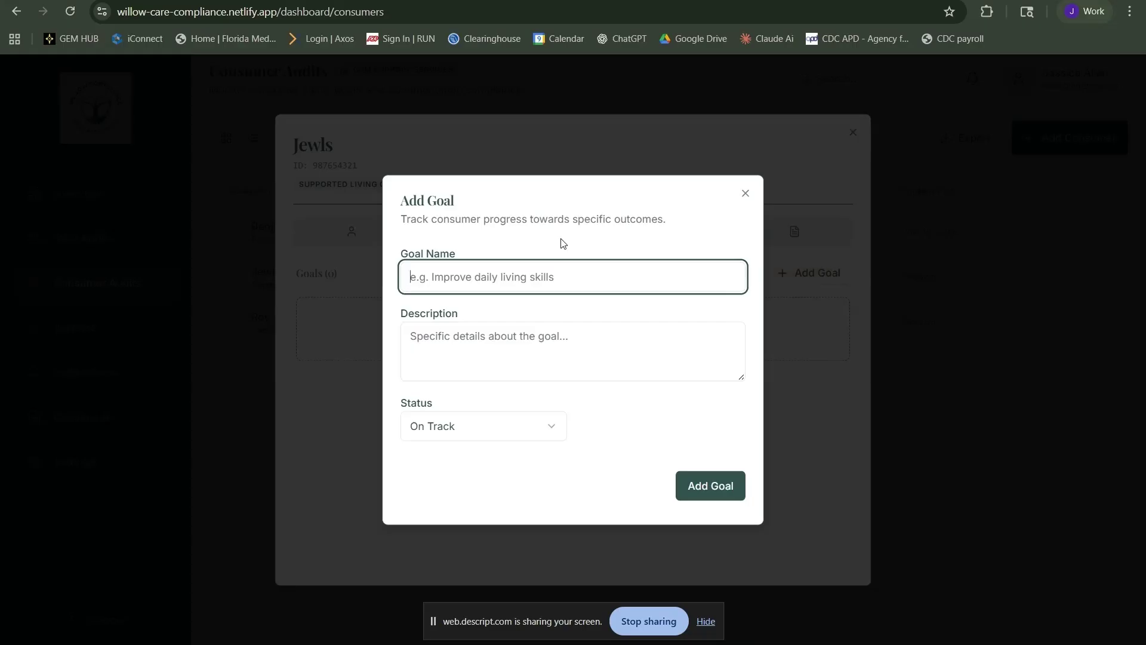
{"action": "type", "text": "Supported Living"}
{"action": "key", "text": "Tab"}
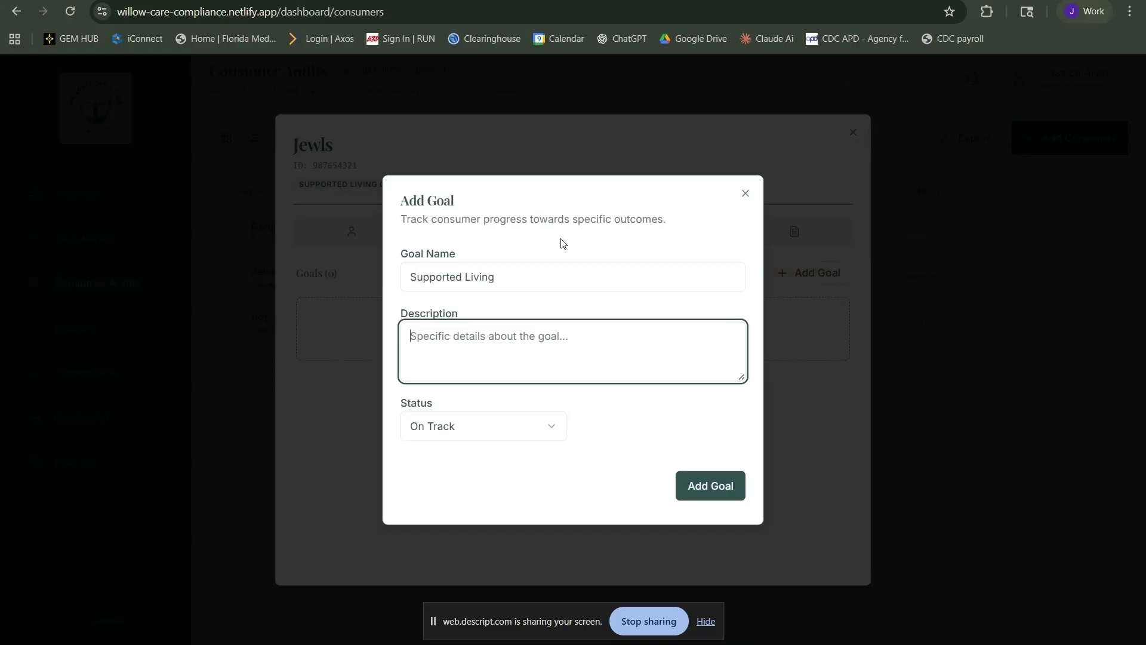
{"action": "type", "text": "Jewls would like "}
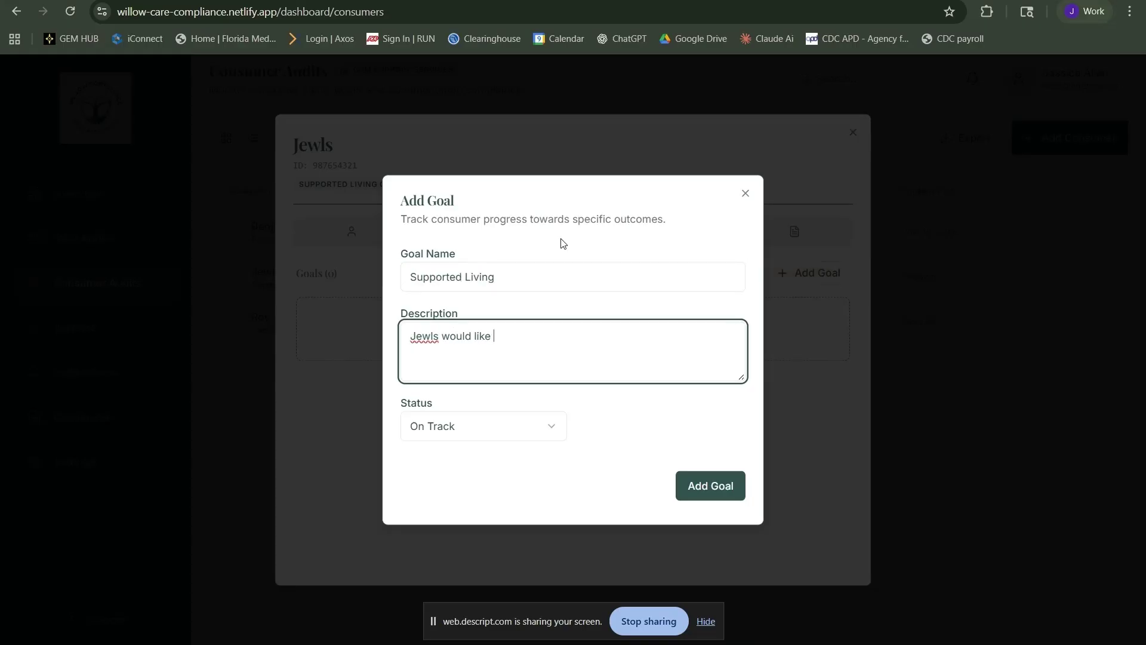
{"action": "type", "text": "support with managing her m"}
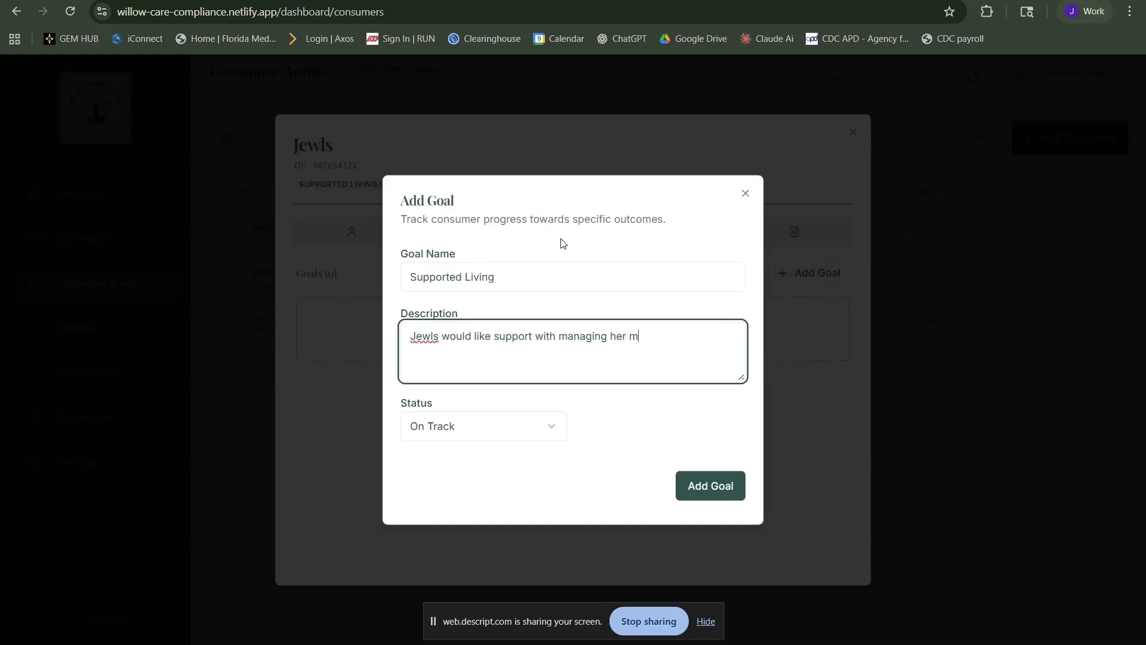
{"action": "type", "text": "oney"}
{"action": "left_click", "coordinate": [608, 337]}
{"action": "type", "text": "and budgeting"}
{"action": "left_click", "coordinate": [678, 498]}
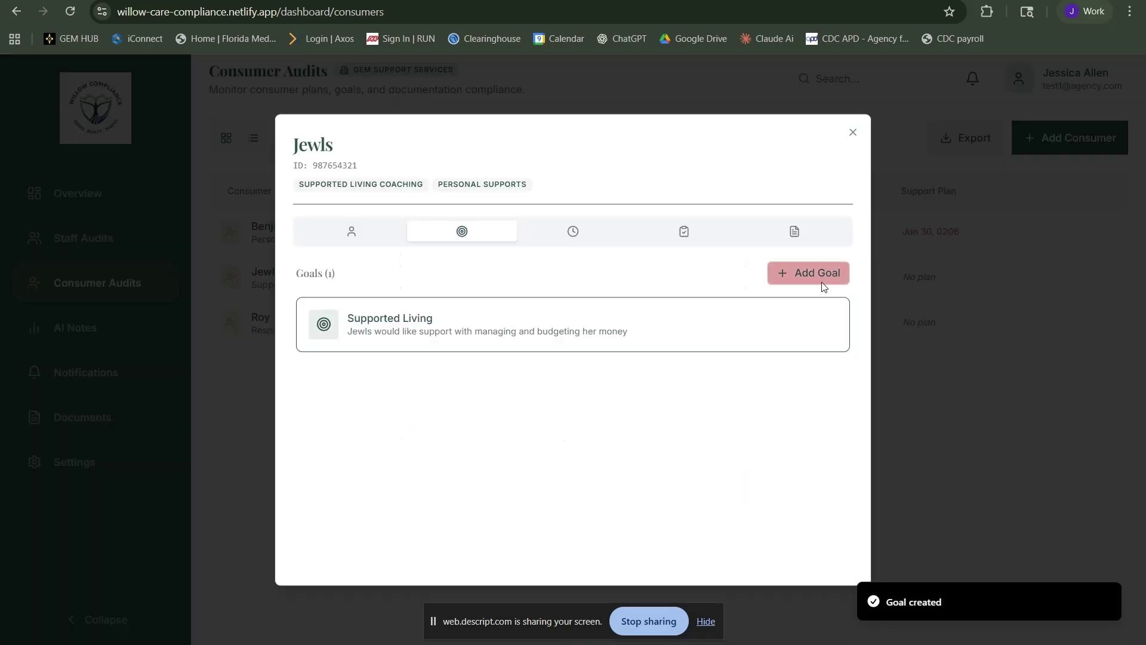
Add a second Supported Living goal for scheduling and attending medical appointments
{"action": "left_click", "coordinate": [821, 282]}
{"action": "type", "text": "Support "}
{"action": "type", "text": "d Living"}
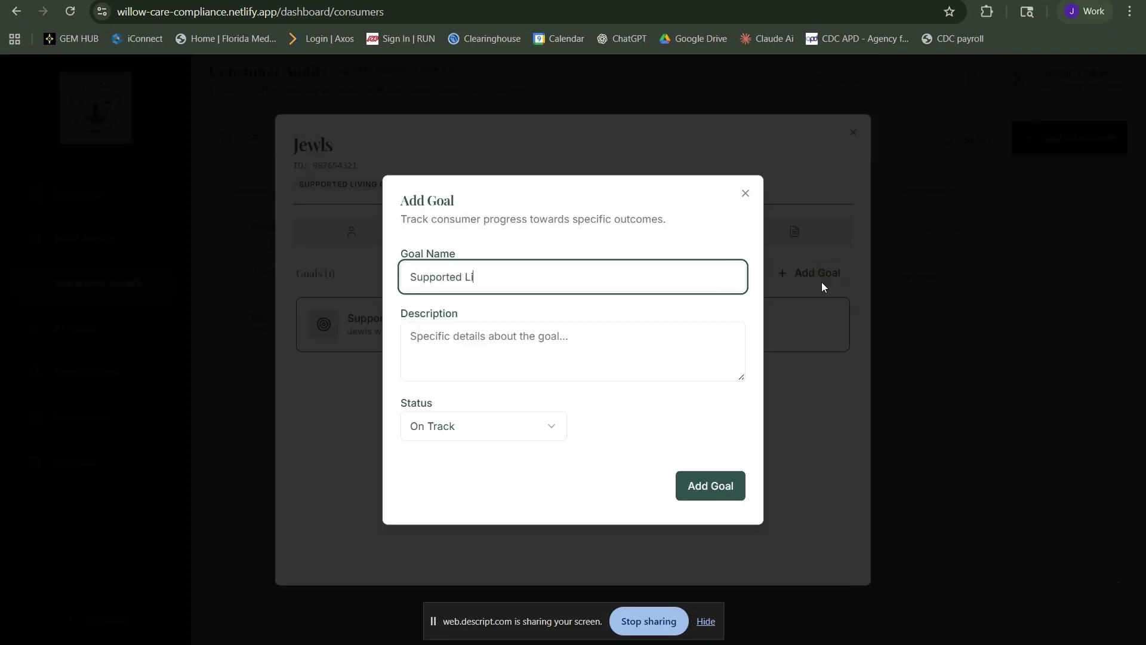
{"action": "key", "text": "Tab"}
{"action": "type", "text": "Jewls would "}
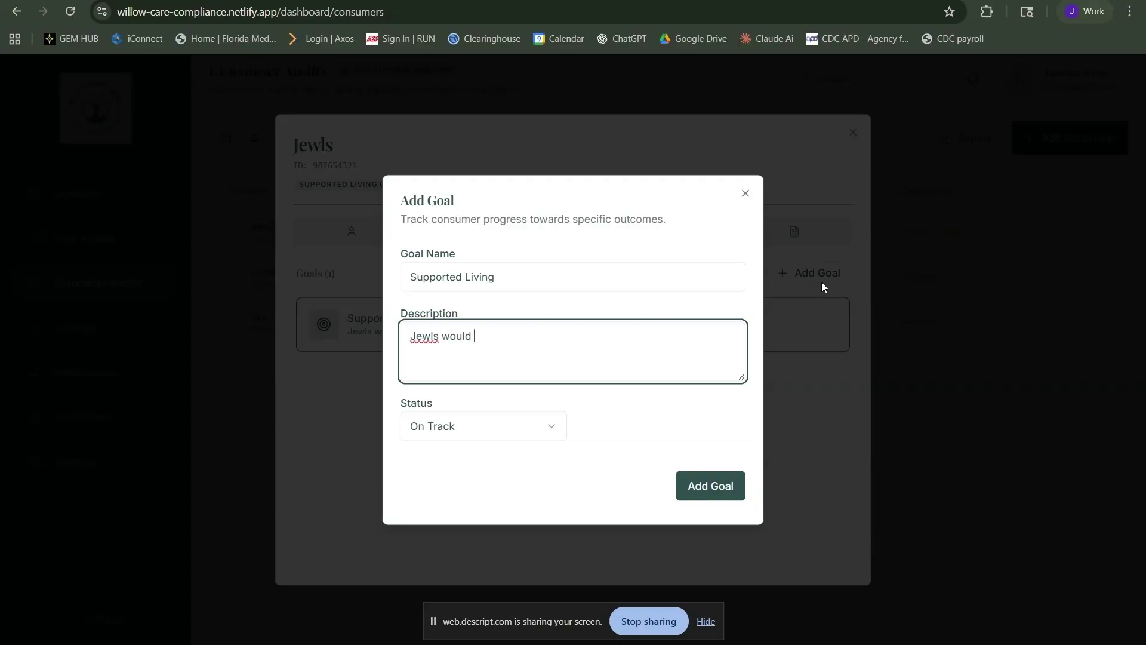
{"action": "type", "text": "like support with scheduling and attending m"}
{"action": "key", "text": "BackSpace"}
{"action": "type", "text": "sched"}
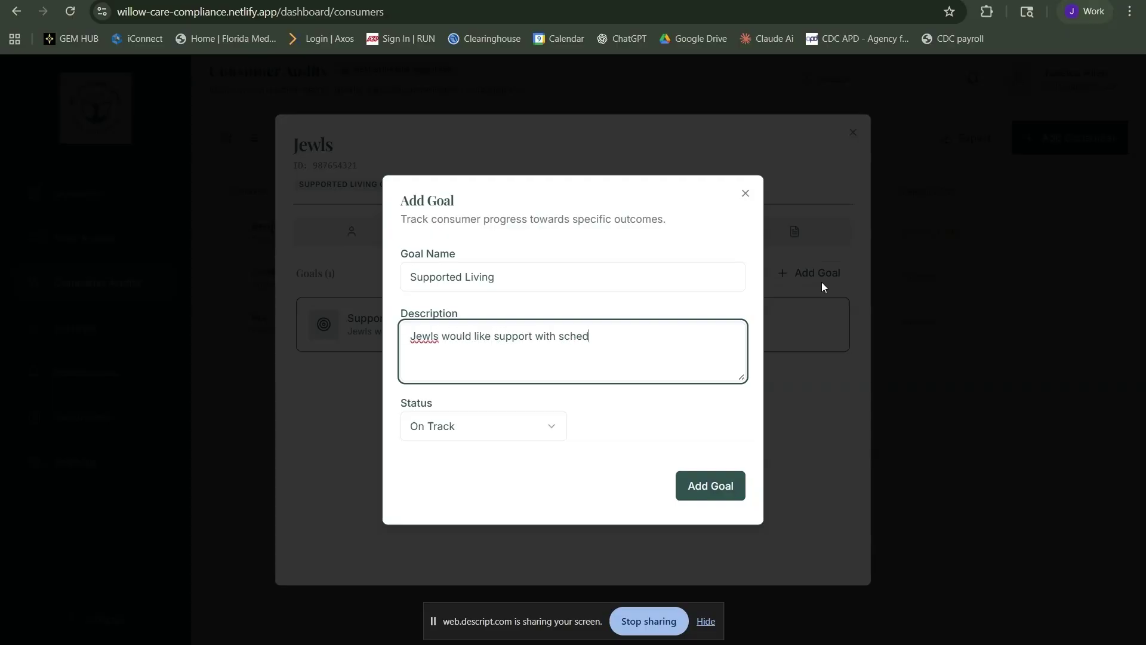
{"action": "type", "text": "uling and attending medical appointments."}
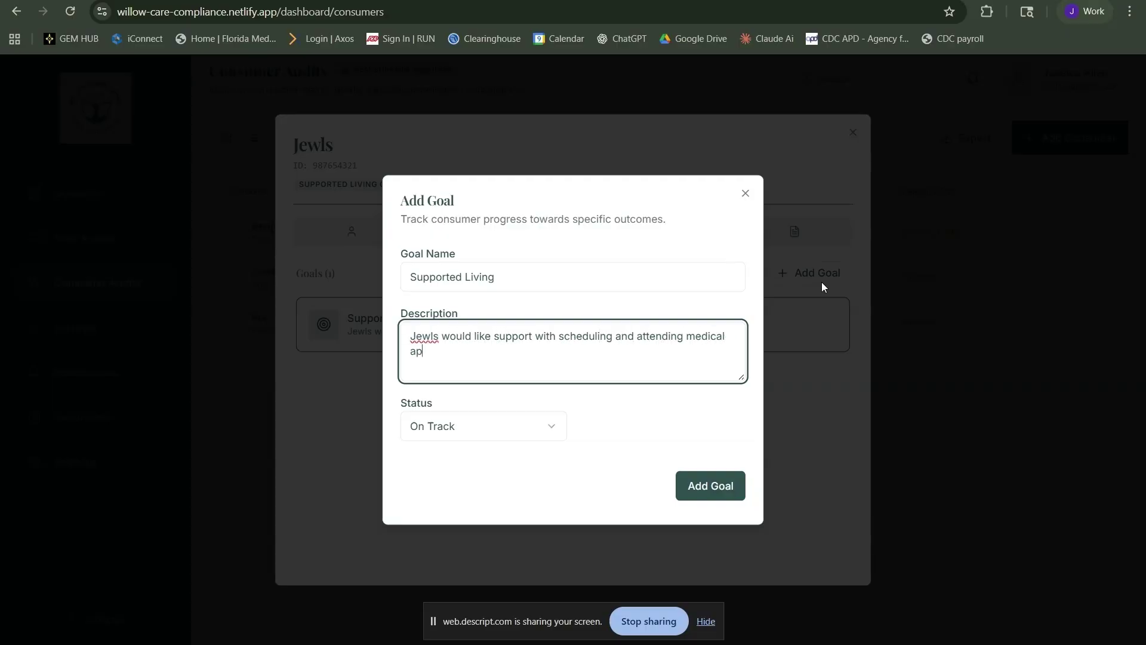
{"action": "left_click", "coordinate": [710, 499]}
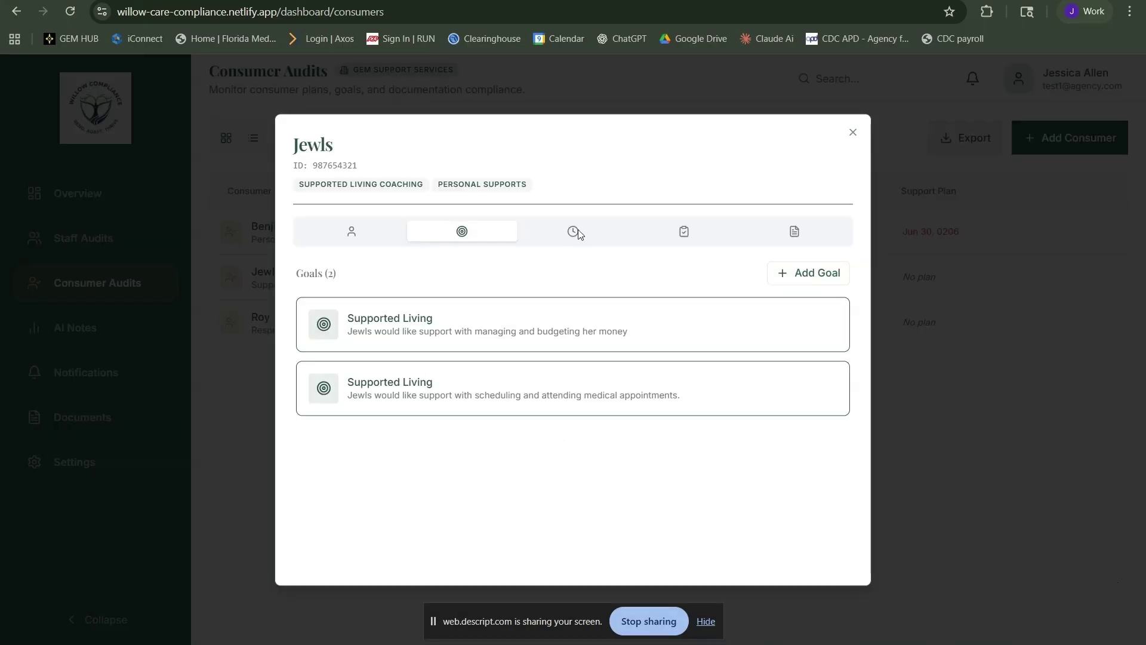
{"action": "left_click", "coordinate": [573, 231]}
Start a new authorization with its PA number, Supported Living Coaching service and 240 total units
{"action": "left_click", "coordinate": [814, 275]}
{"action": "type", "text": "123456789"}
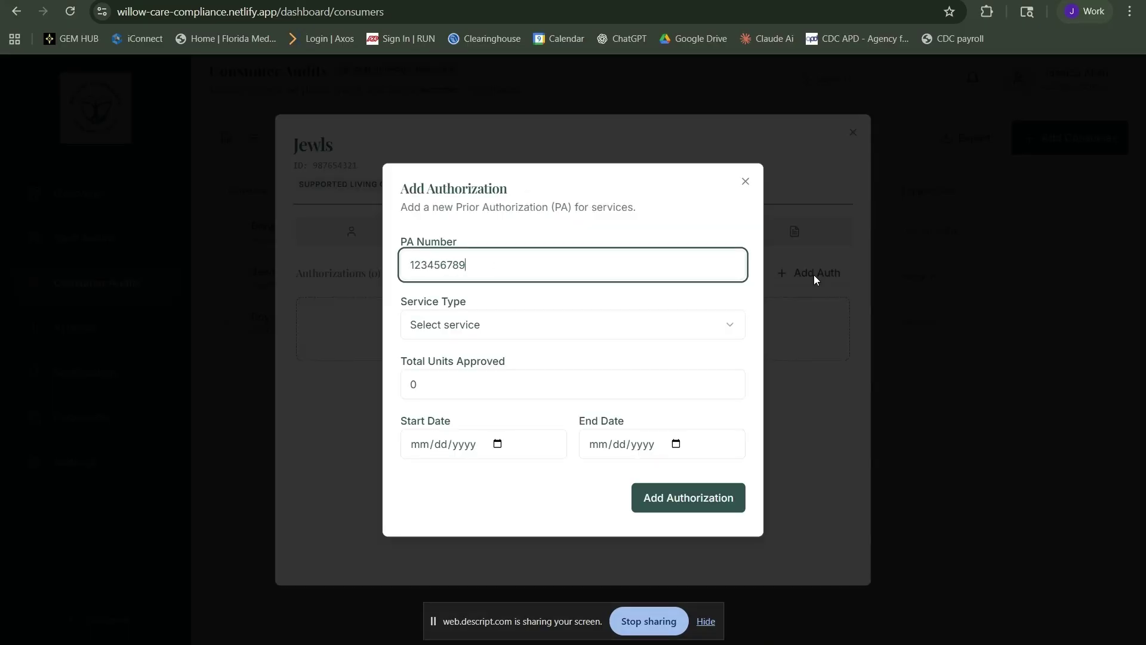
{"action": "key", "text": "Tab"}
{"action": "key", "text": "Down"}
{"action": "key", "text": "Down"}
{"action": "key", "text": "Return"}
{"action": "key", "text": "Tab"}
{"action": "type", "text": "240"}
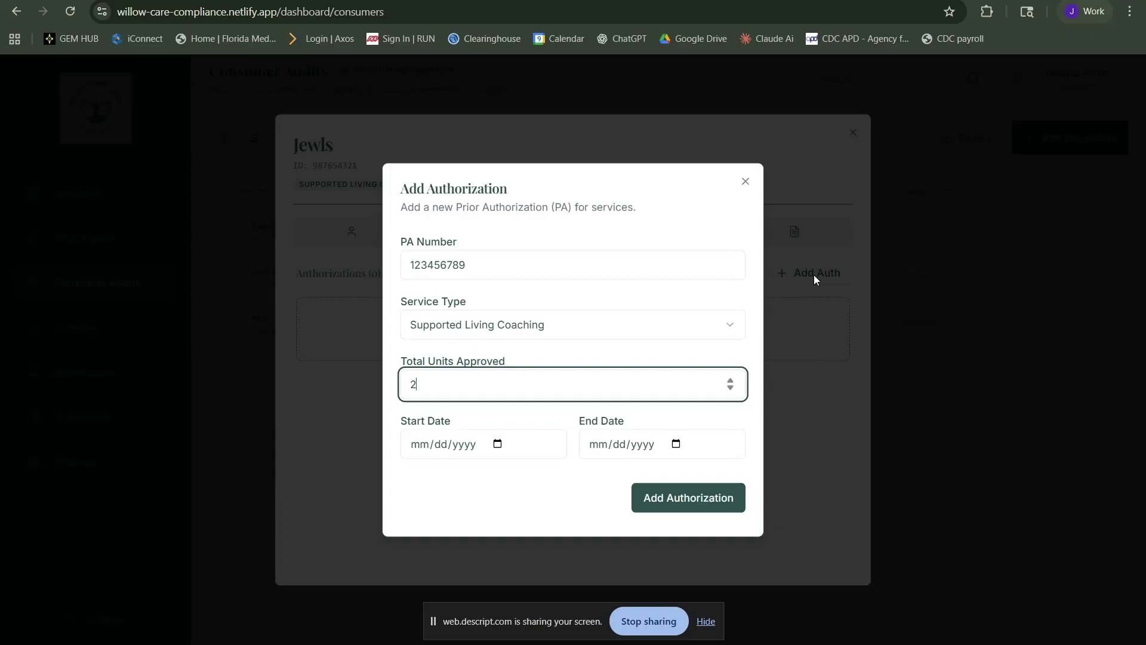
Set the authorization to run 07/01/2025 to 06/30/2026, submit it, and check the support plan and documents
{"action": "key", "text": "Tab"}
{"action": "type", "text": "06"}
{"action": "key", "text": "Down"}
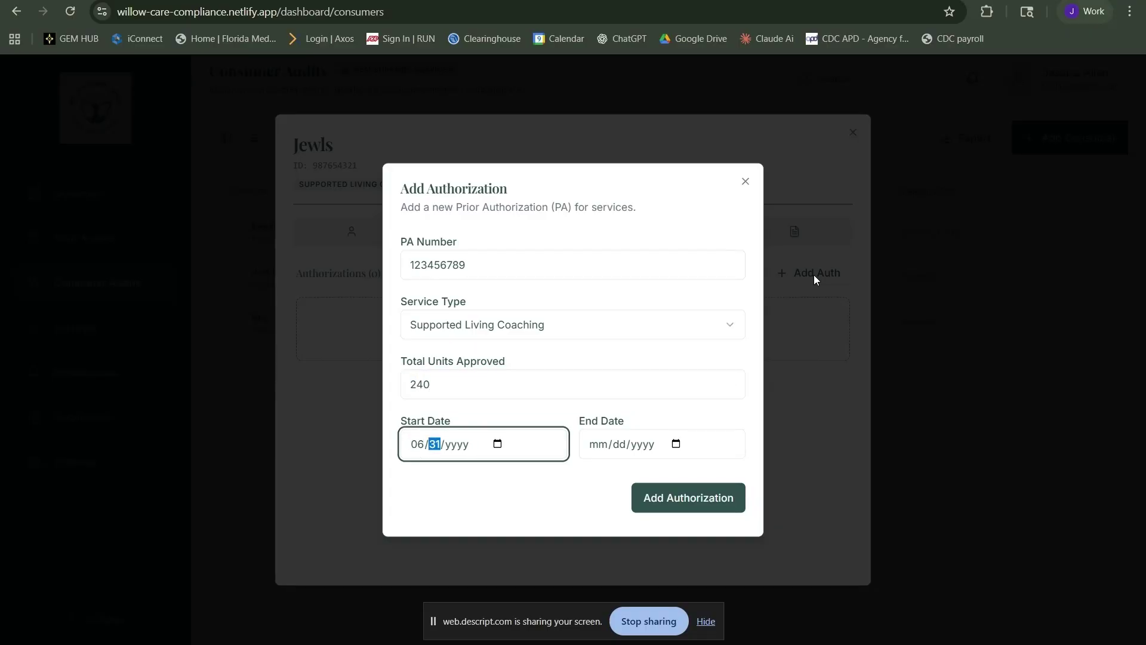
{"action": "key", "text": "Up"}
{"action": "key", "text": "Left"}
{"action": "type", "text": "07/01/20"}
{"action": "type", "text": "25"}
{"action": "key", "text": "Tab"}
{"action": "type", "text": "06302026"}
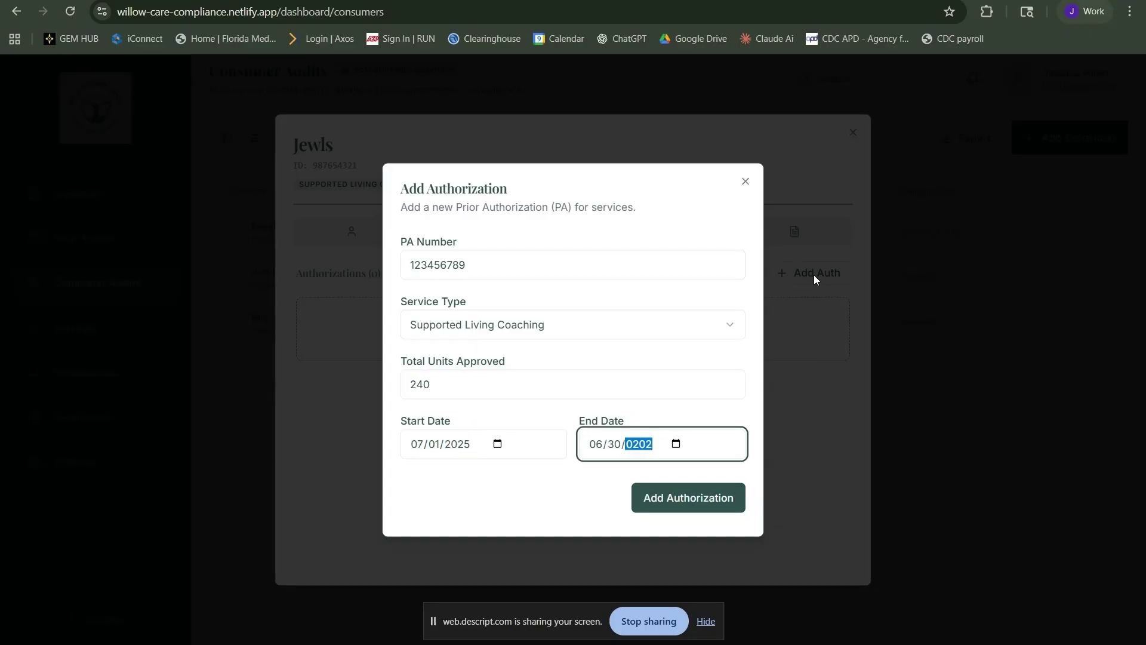
{"action": "key", "text": "Tab"}
{"action": "key", "text": "Return"}
{"action": "left_click", "coordinate": [682, 233]}
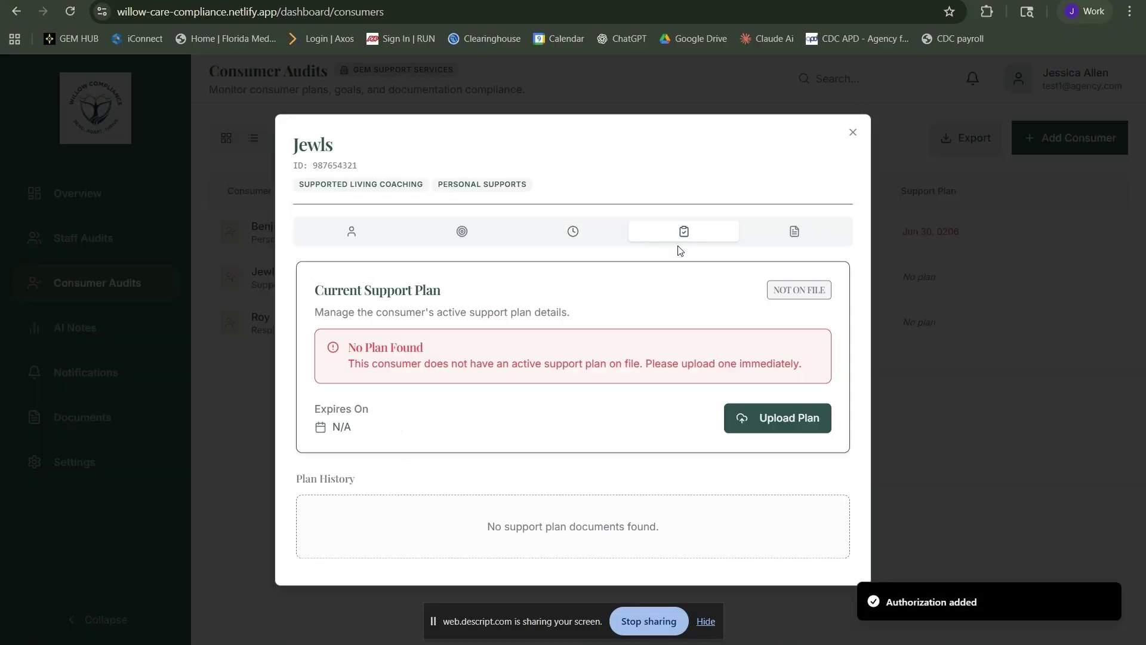
{"action": "left_click", "coordinate": [794, 238]}
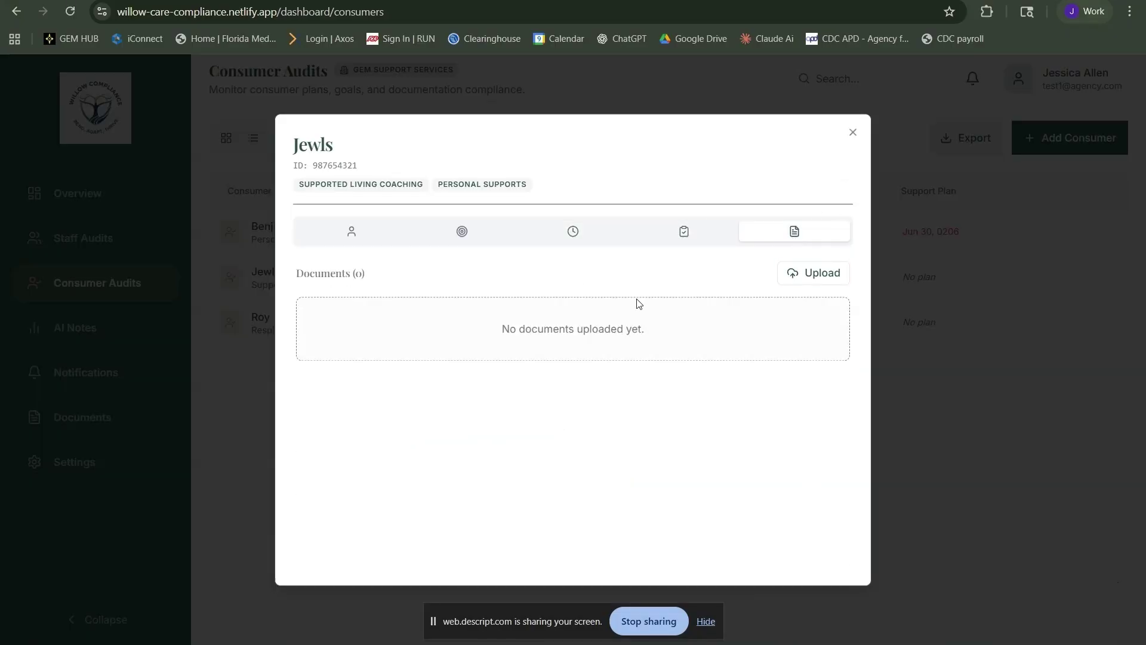
{"action": "left_click", "coordinate": [852, 133]}
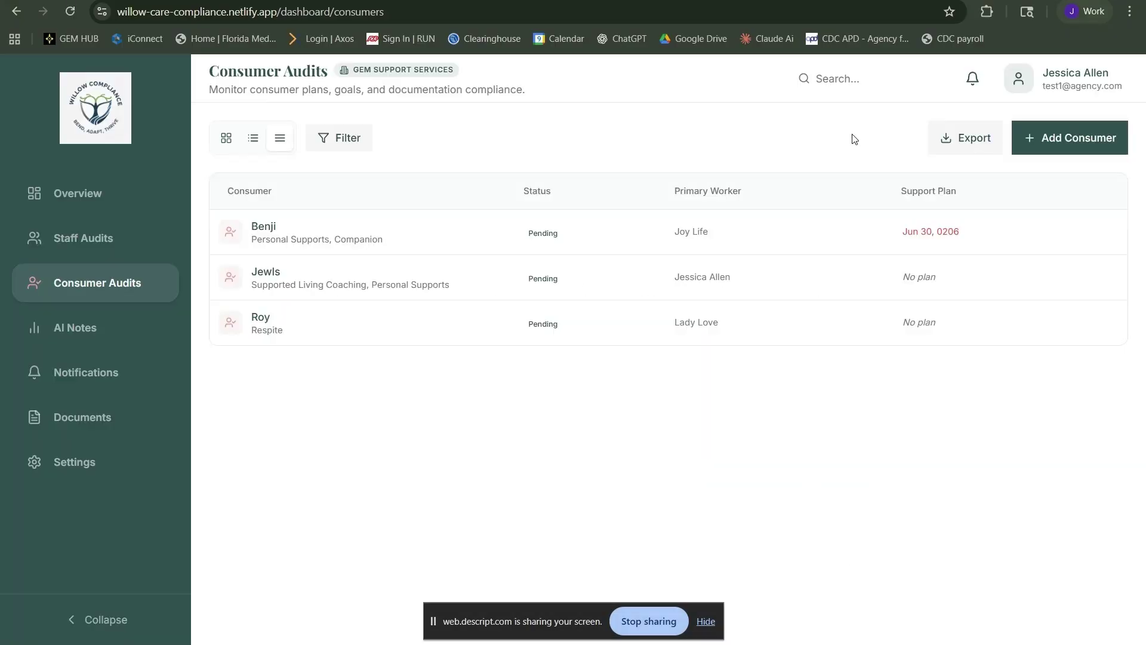
Start an AI note for the second consumer with Supported Living Coaching as the service
{"action": "left_click", "coordinate": [95, 344]}
{"action": "left_click", "coordinate": [313, 168]}
{"action": "left_click", "coordinate": [310, 228]}
{"action": "left_click", "coordinate": [308, 232]}
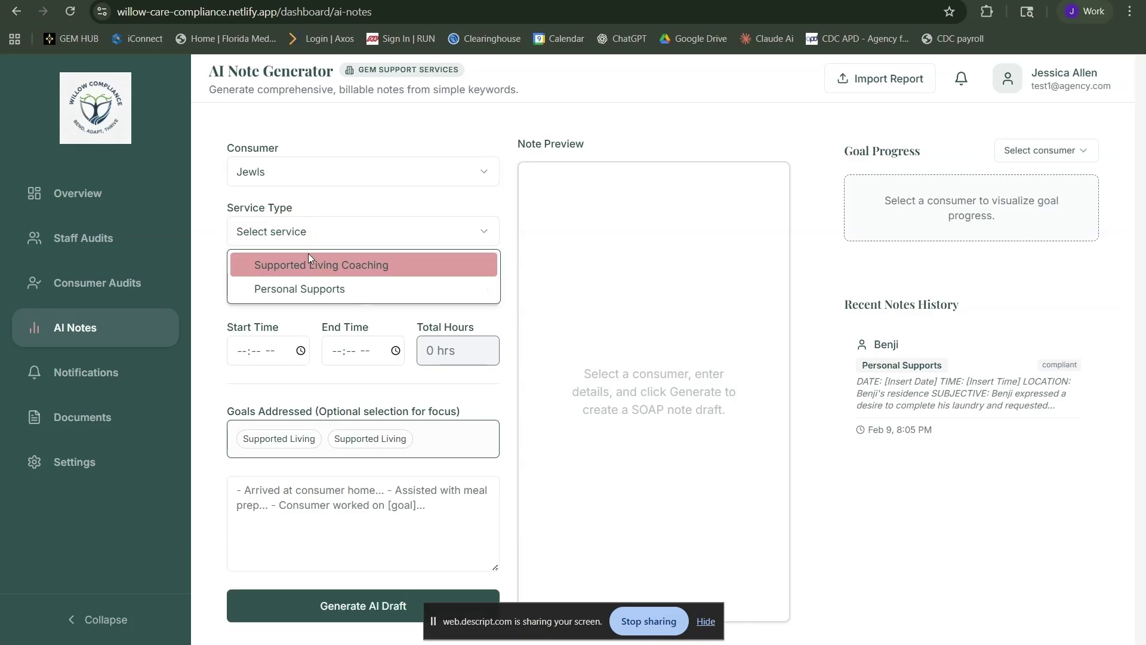
{"action": "left_click", "coordinate": [308, 263]}
Set the visit time to 09:00 AM–02:00 PM and mark the first Supported Living goal addressed
{"action": "left_click", "coordinate": [243, 355]}
{"action": "type", "text": "0900a"}
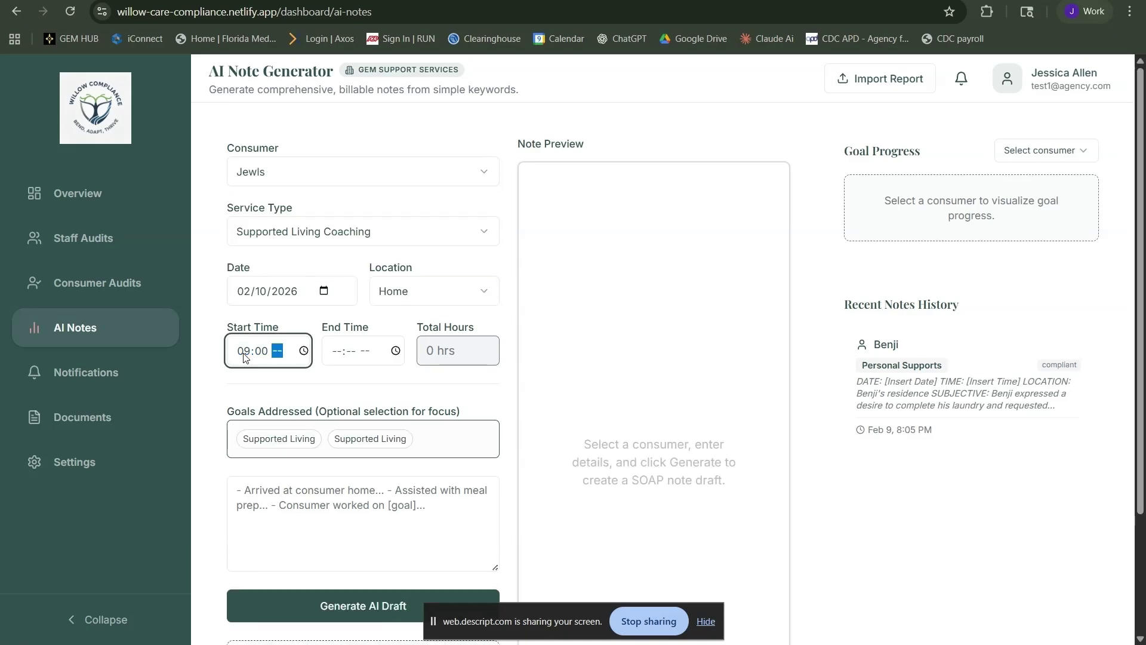
{"action": "key", "text": "Tab"}
{"action": "type", "text": "0200a"}
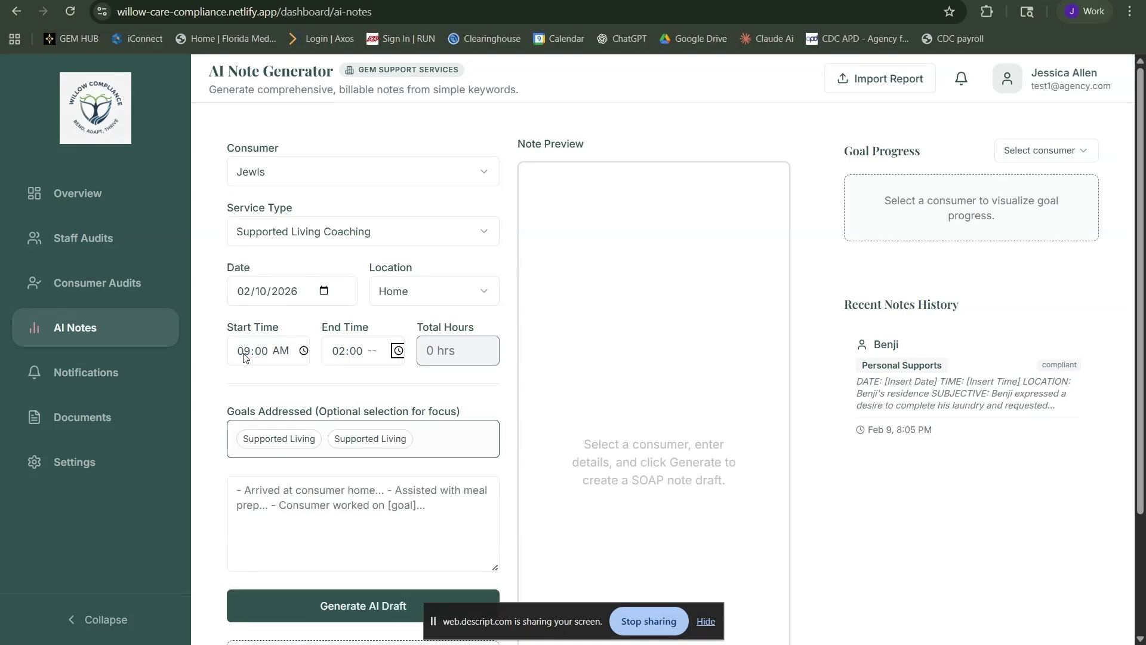
{"action": "key", "text": "Tab"}
{"action": "key", "text": "shift+Tab"}
{"action": "type", "text": "p"}
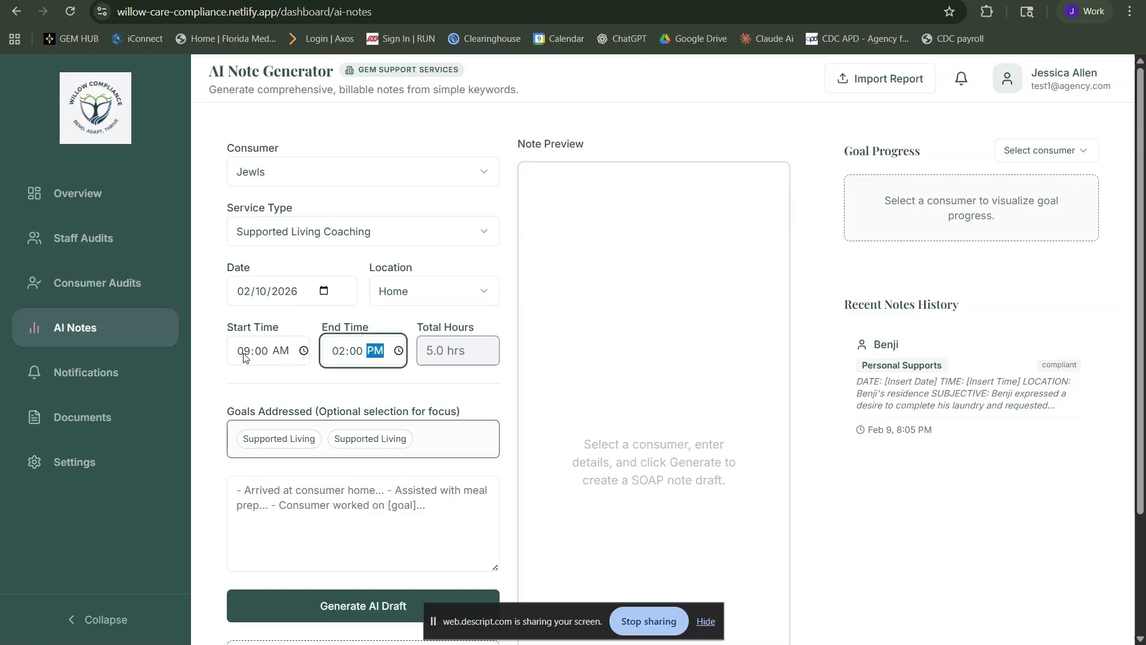
{"action": "key", "text": "Tab"}
{"action": "key", "text": "Tab"}
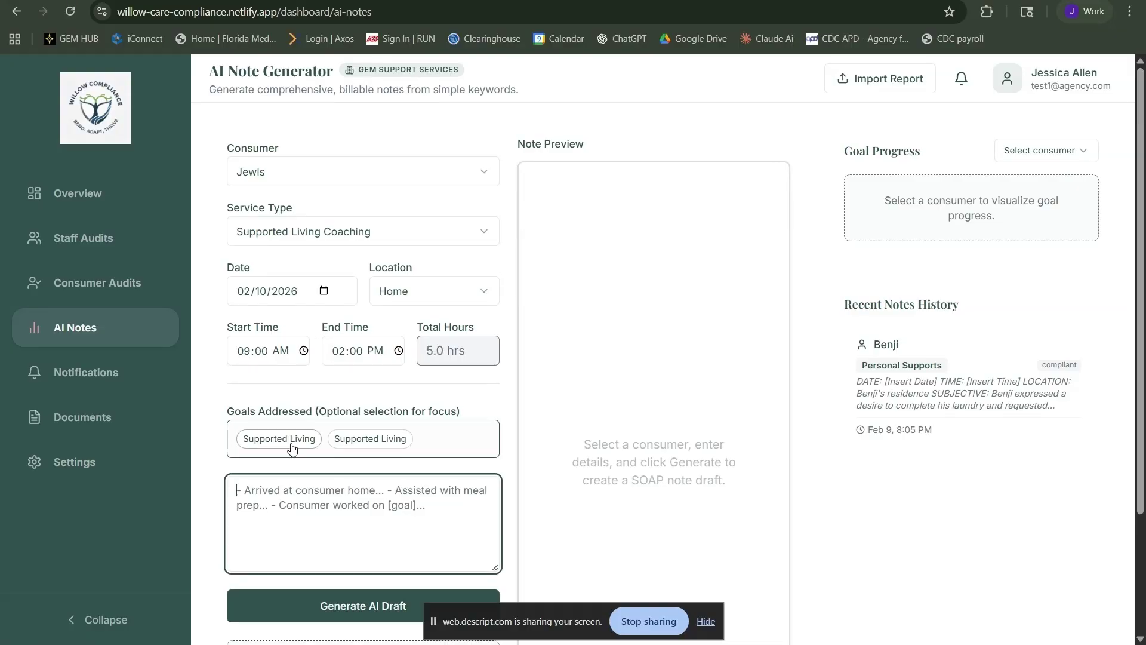
{"action": "left_click", "coordinate": [279, 438]}
{"action": "left_click", "coordinate": [302, 529]}
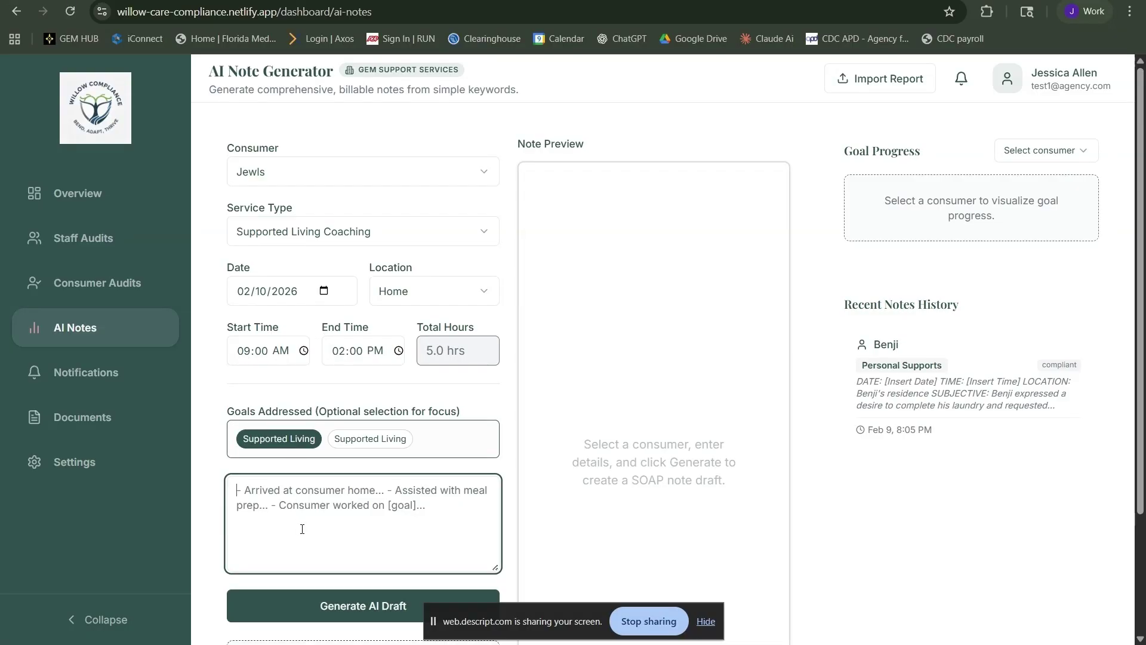
Type session notes on reviewing her monthly budget: utilities, groceries and phone bill expenses
{"action": "type", "text": "Jewls requested"}
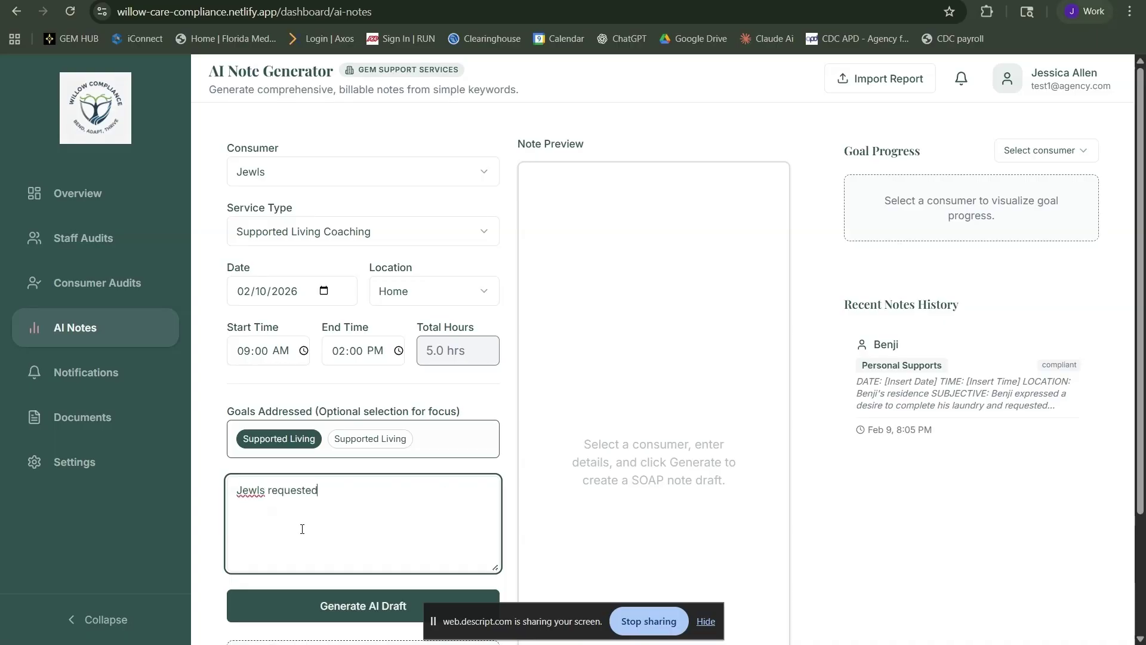
{"action": "type", "text": " support with reviewing her m"}
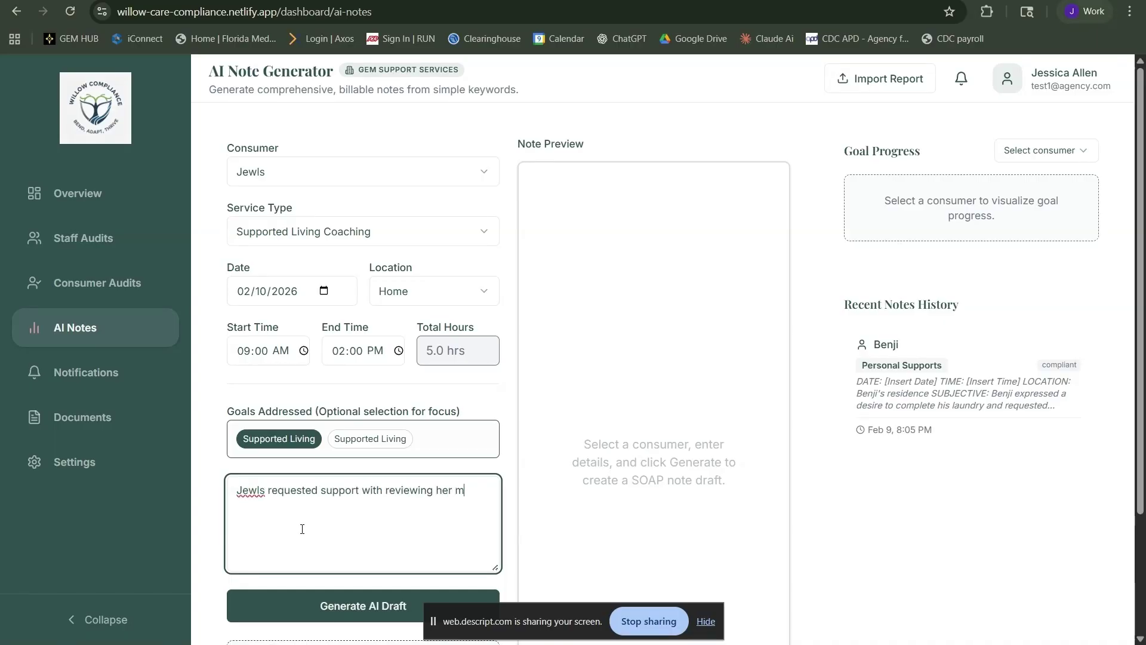
{"action": "type", "text": "onthly budget this month. Co"}
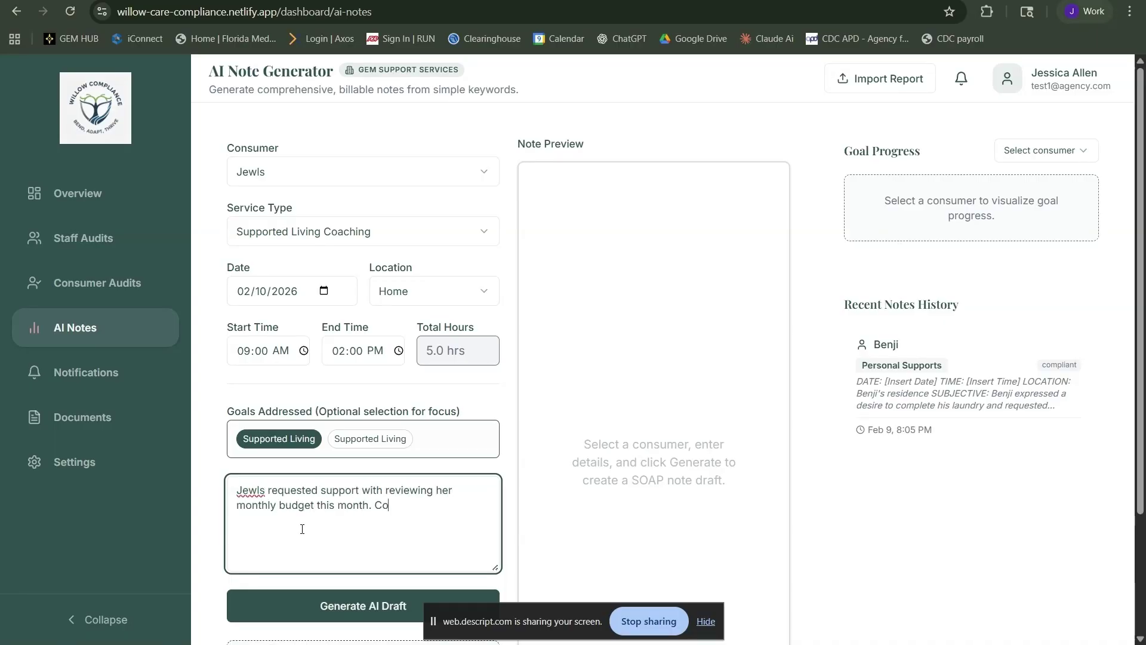
{"action": "type", "text": "ach supported hge"}
{"action": "type", "text": " with l"}
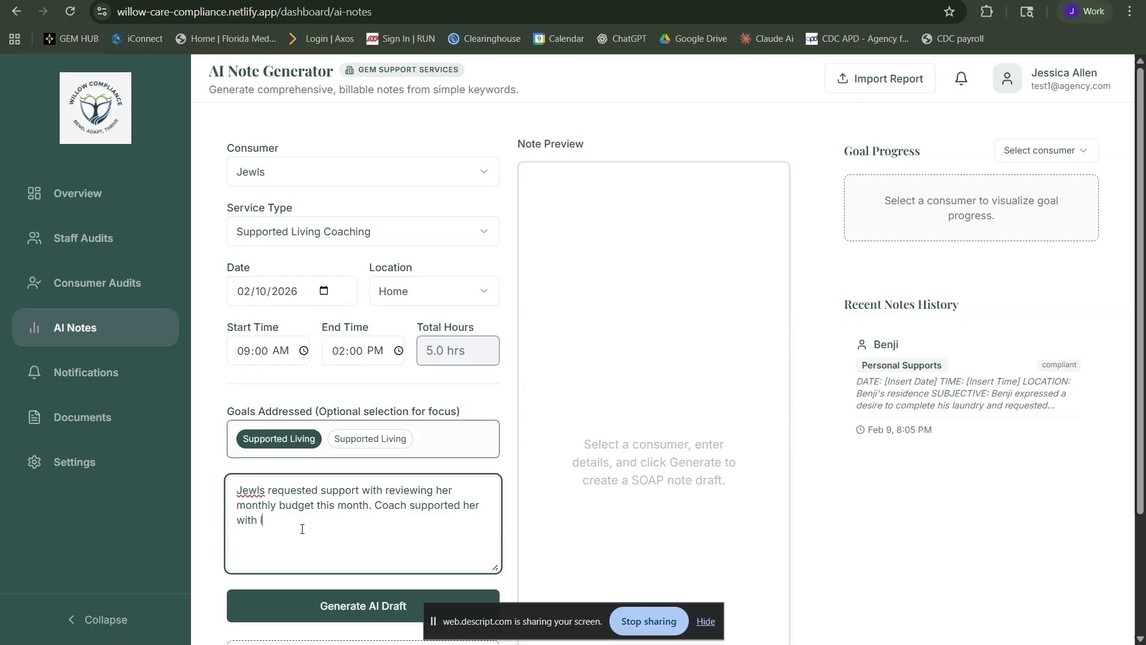
{"action": "type", "text": "ogging into her online banking records to revie"}
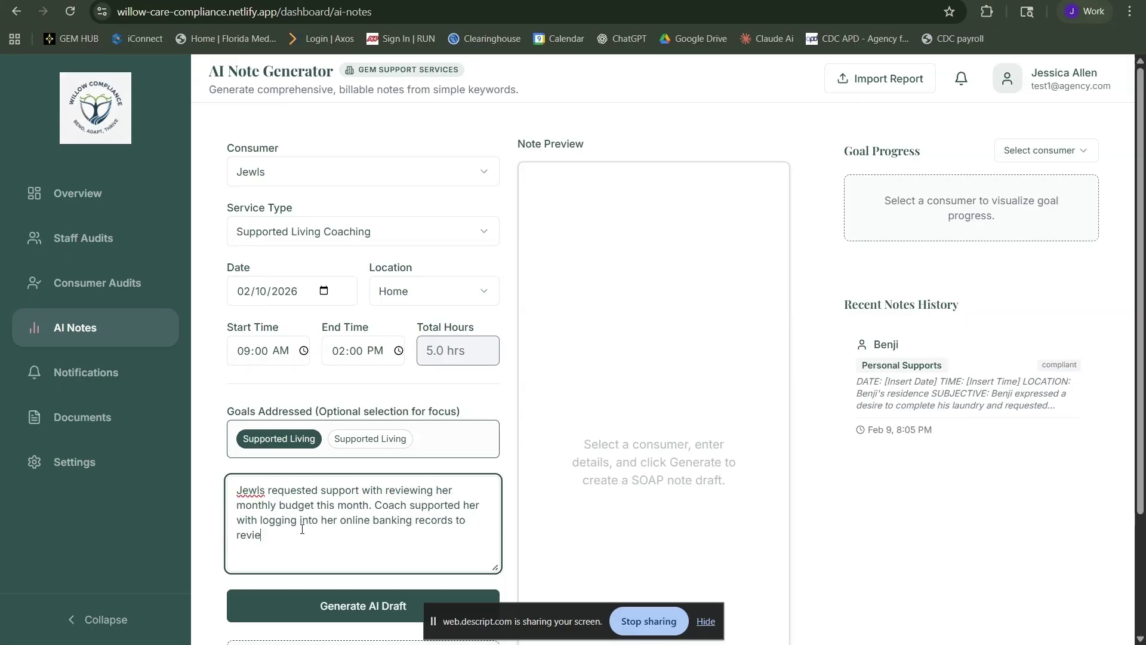
{"action": "type", "text": "w her deposits and epcoming expenses. Jewls "}
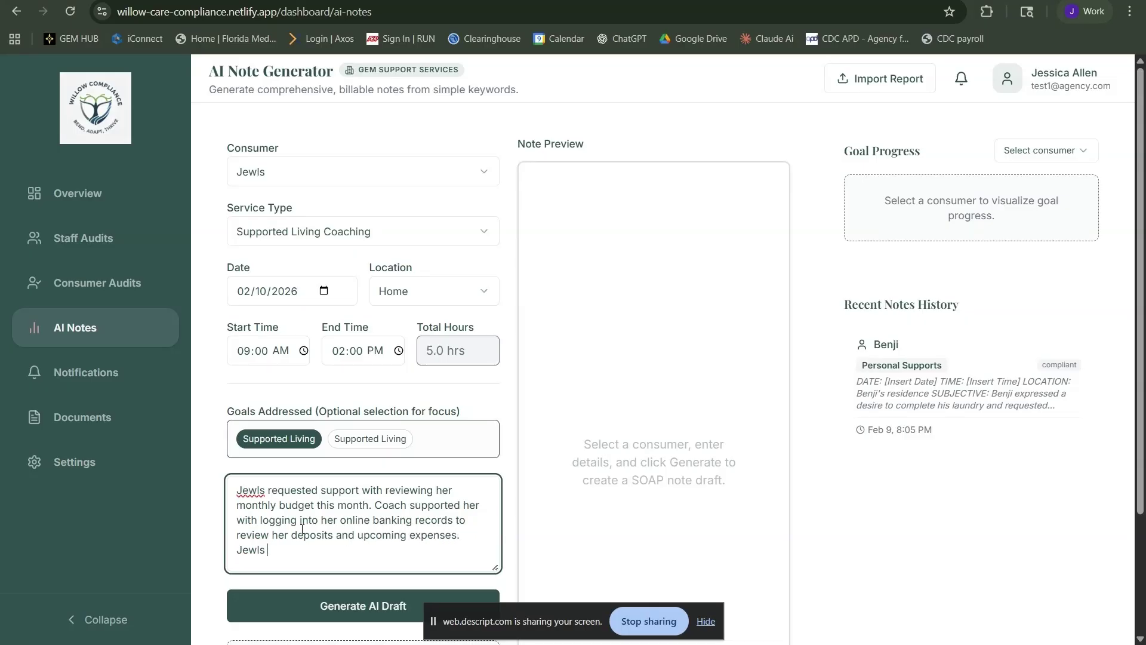
{"action": "type", "text": "said she would like to"}
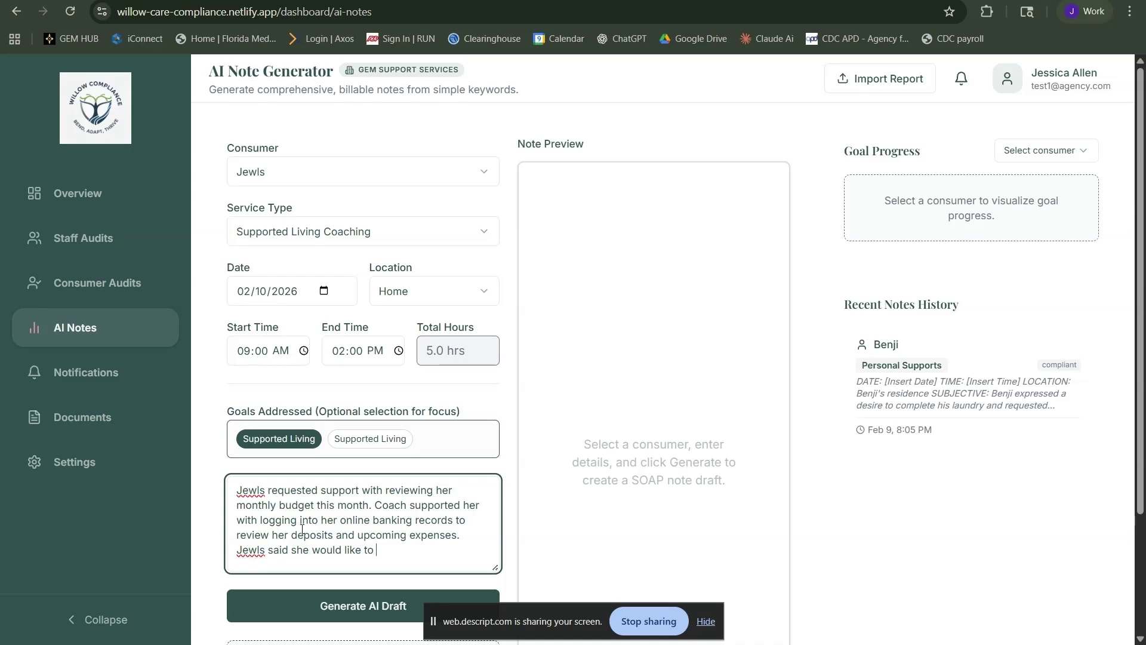
{"action": "type", "text": " purchase a valentines day "}
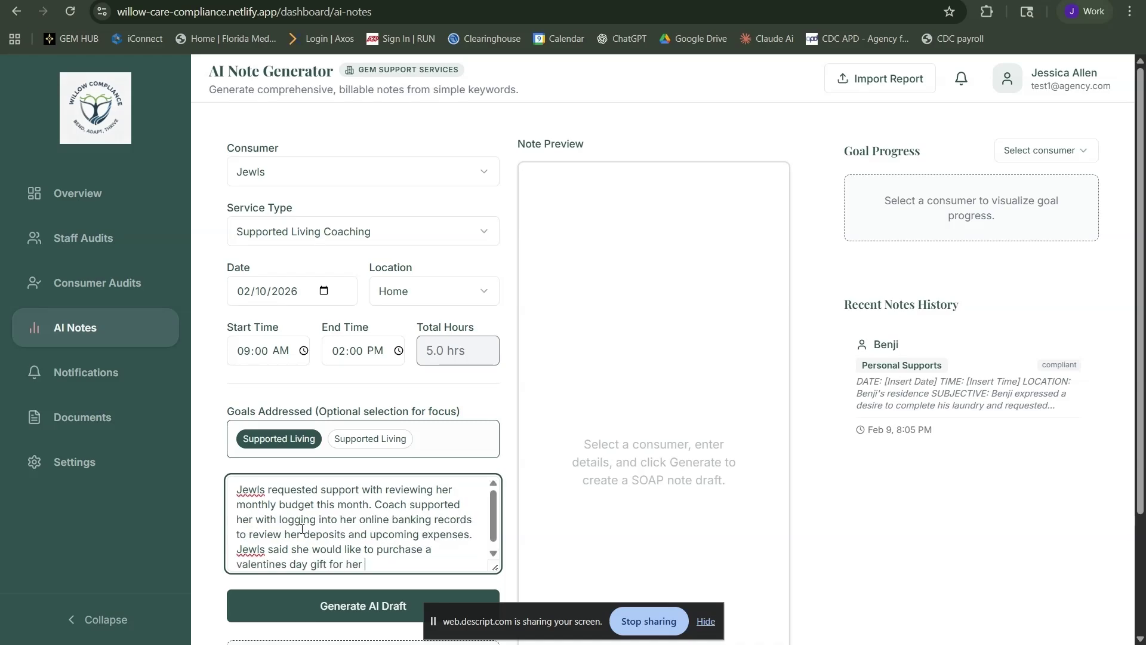
{"action": "type", "text": "gift for her boyfriend. Coach sh"}
{"action": "type", "text": "educated Jewls on the"}
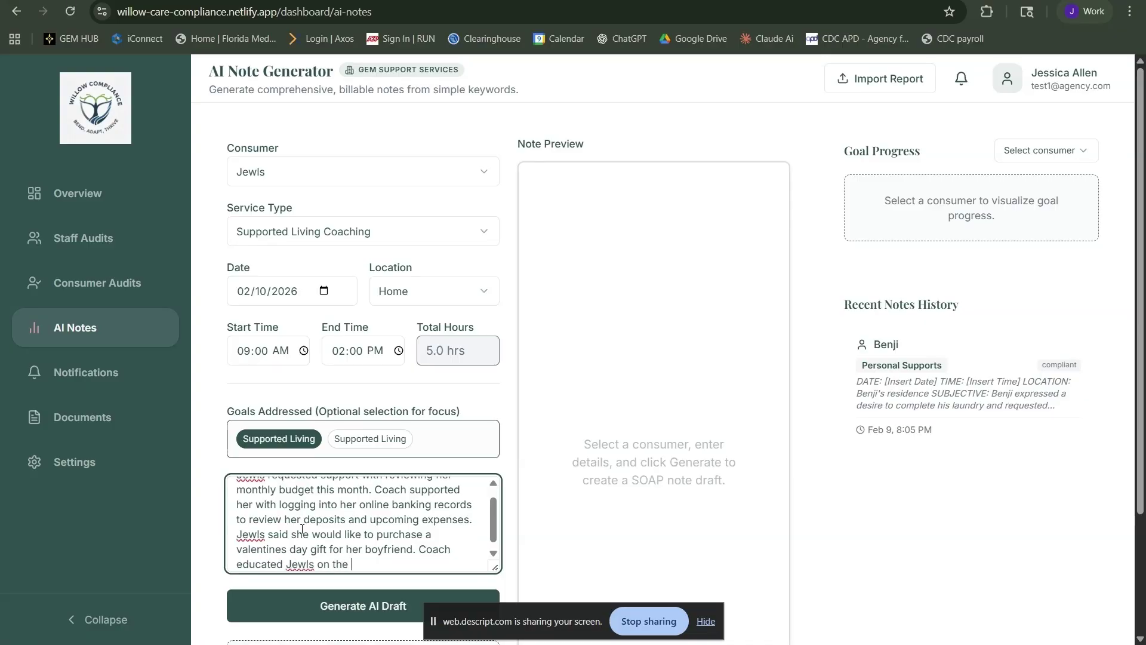
{"action": "type", "text": " bu"}
{"action": "type", "text": "xpenses she has relating to he"}
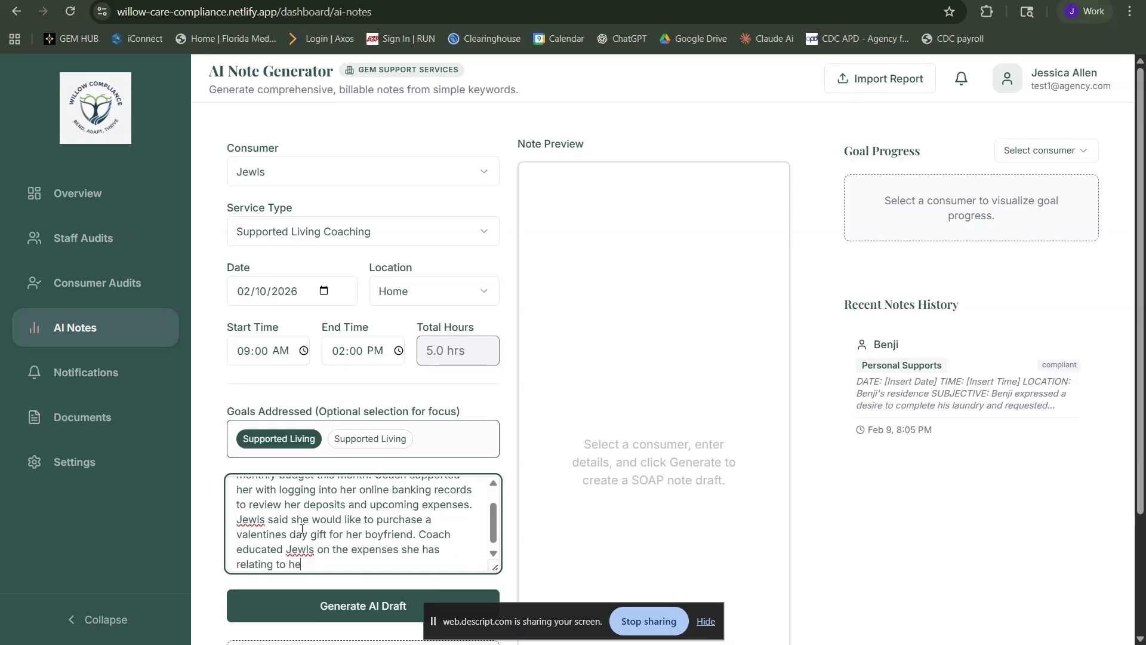
{"action": "type", "text": "r apartment,"}
{"action": "key", "text": "BackSpace"}
{"action": "key", "text": "BackSpace"}
{"action": "key", "text": "BackSpace"}
{"action": "key", "text": "BackSpace"}
{"action": "key", "text": "BackSpace"}
{"action": "key", "text": "BackSpace"}
{"action": "key", "text": "BackSpace"}
{"action": "key", "text": "BackSpace"}
{"action": "key", "text": "BackSpace"}
{"action": "key", "text": "BackSpace"}
{"action": "key", "text": "BackSpace"}
{"action": "key", "text": "BackSpace"}
{"action": "key", "text": "BackSpace"}
{"action": "key", "text": "BackSpace"}
{"action": "type", "text": "utilities, groceries and"}
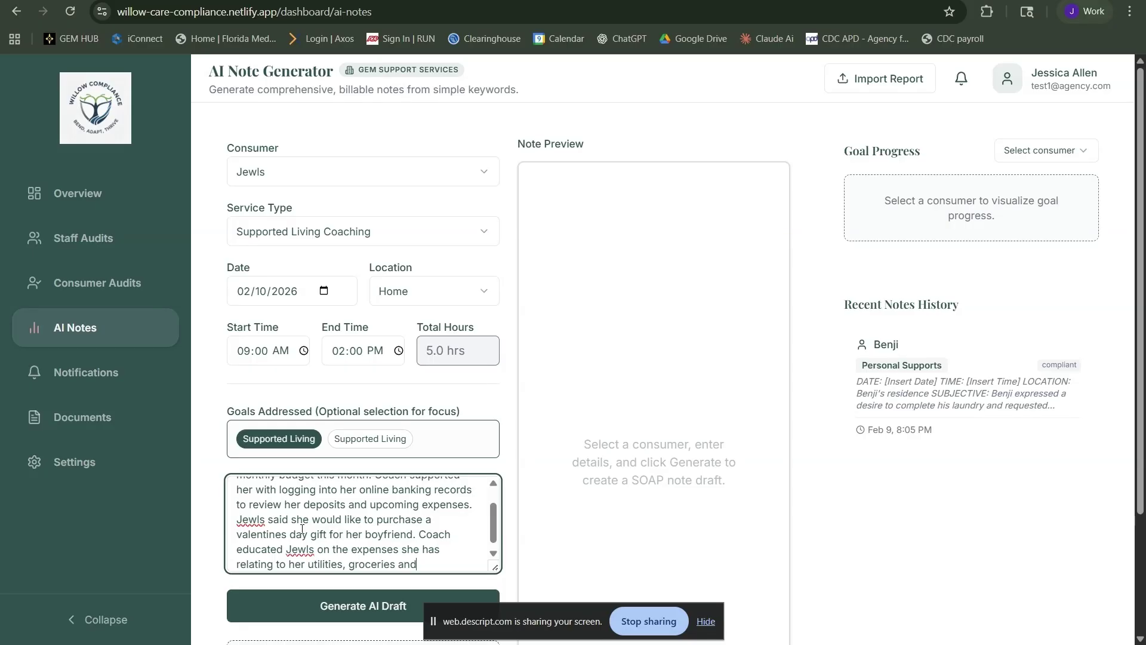
{"action": "type", "text": " phone bill. Once we reviewed"}
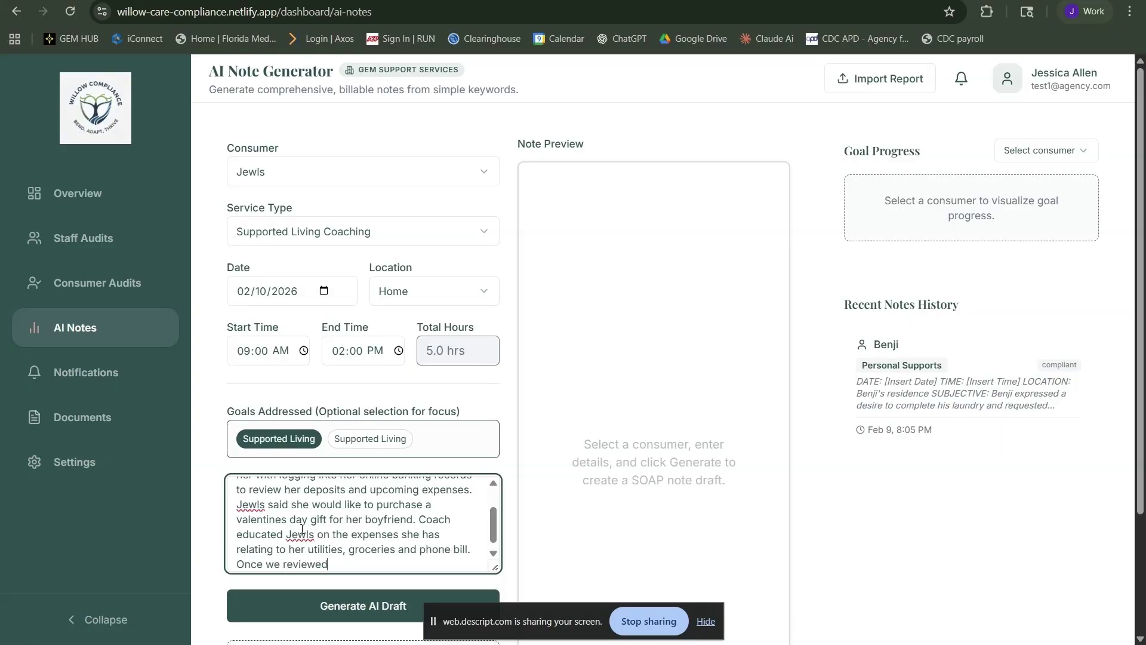
{"action": "type", "text": " those expense coach explained that she wo"}
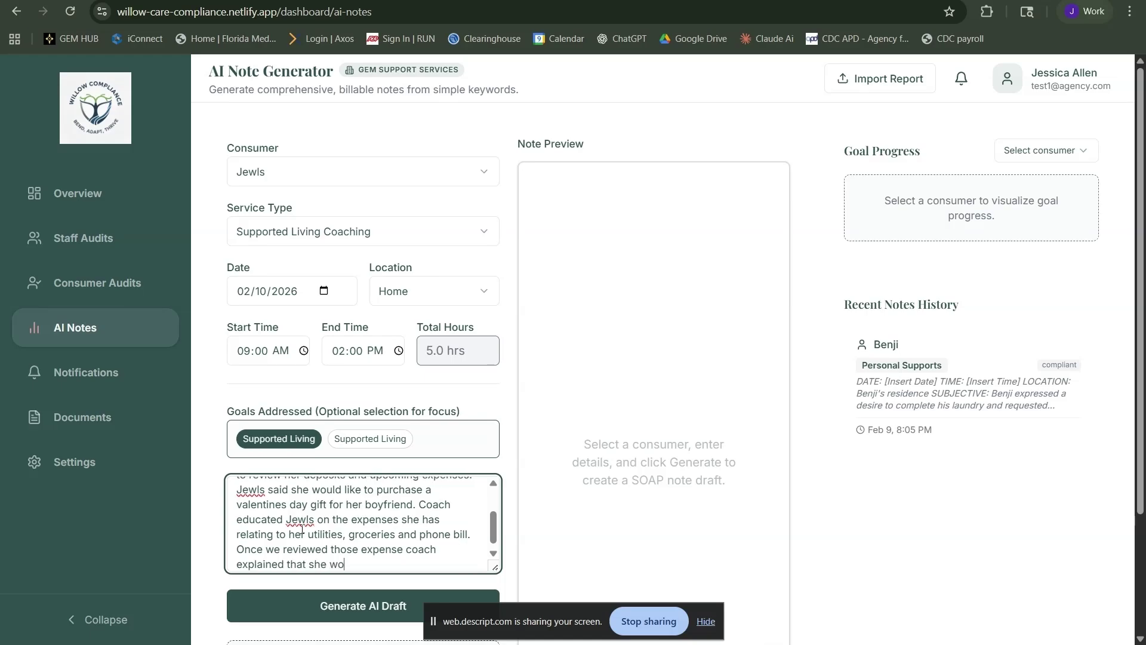
{"action": "type", "text": "uld be able to afford a $20 budge"}
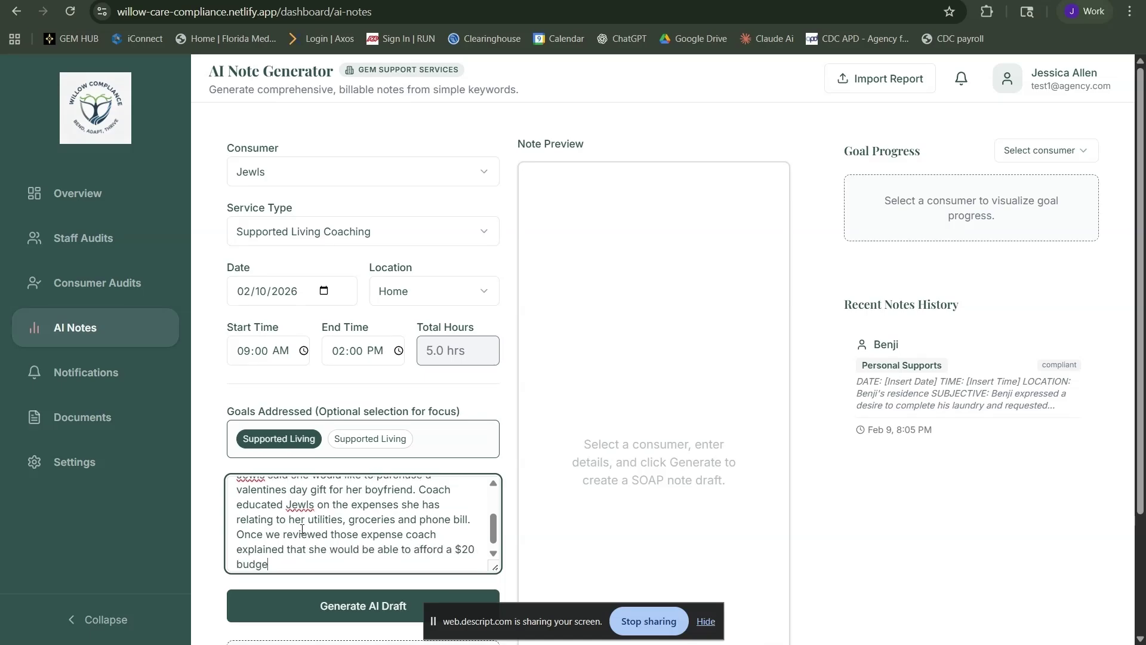
{"action": "type", "text": "t to get her boyfriend a gift a"}
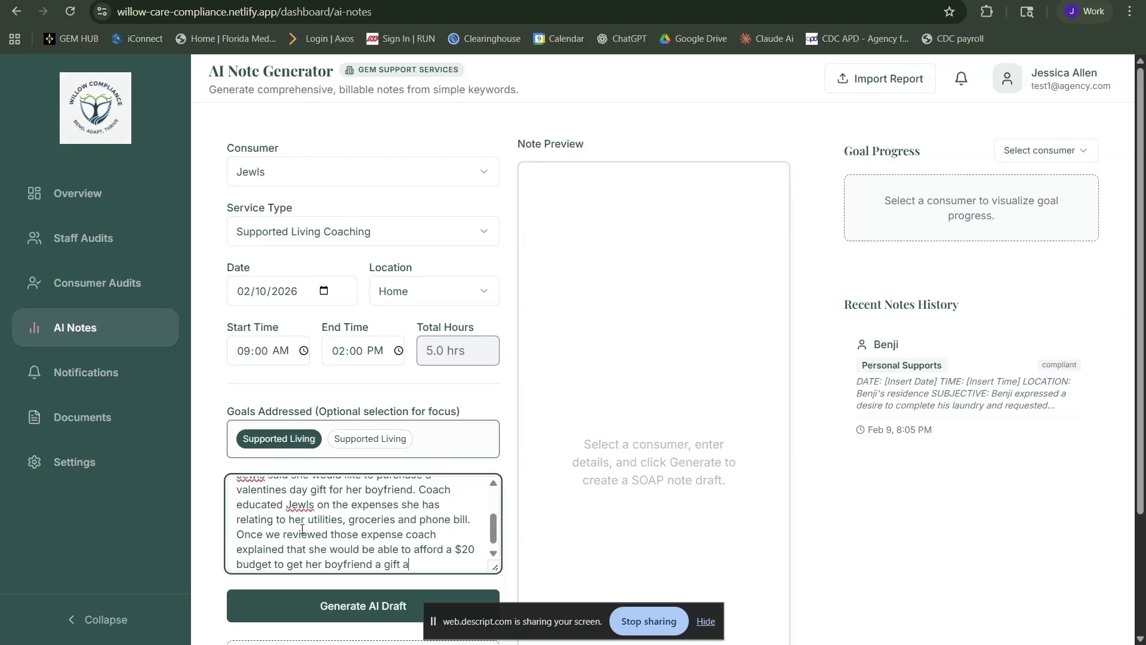
{"action": "type", "text": "s she also has dinner plans this month "}
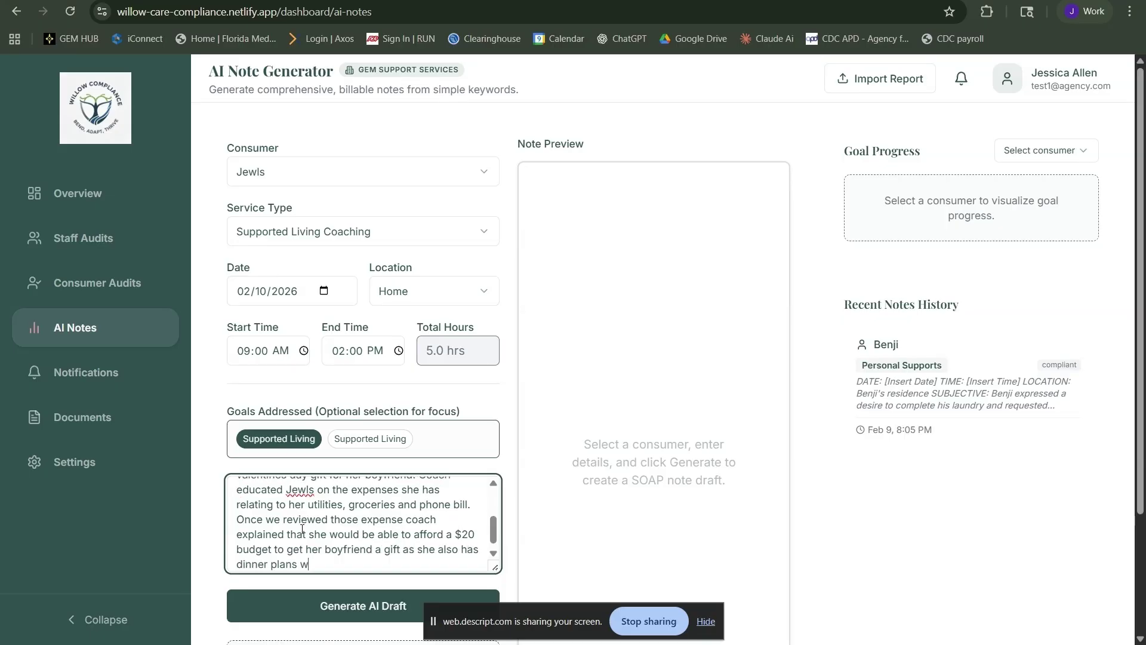
{"action": "type", "text": "for her friend"}
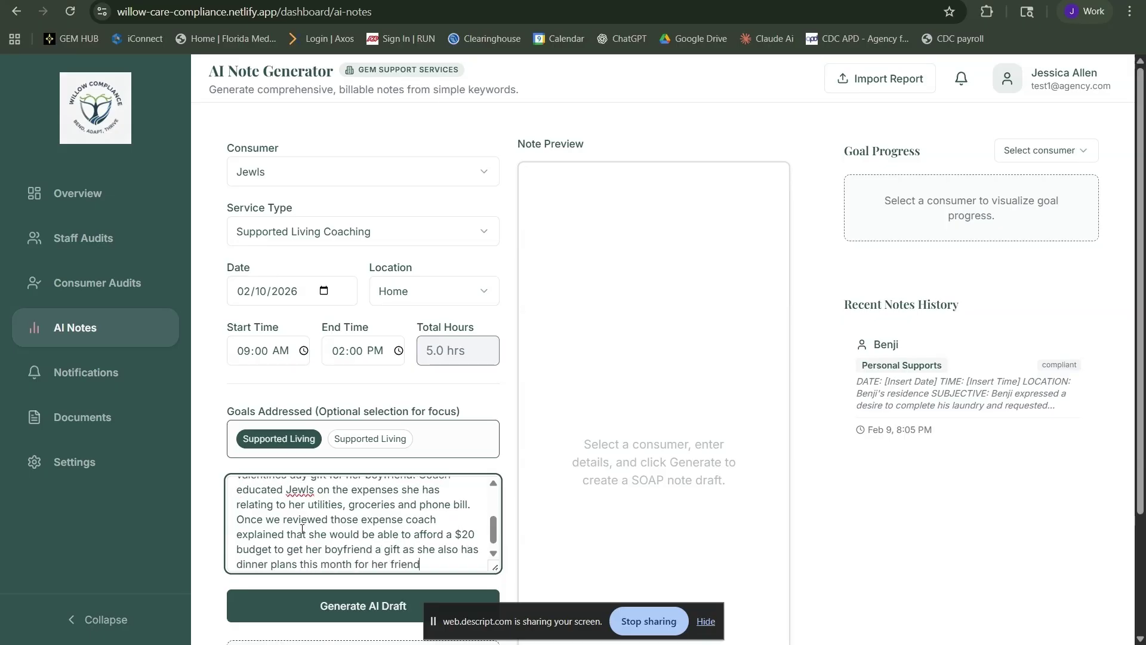
{"action": "type", "text": "s birthday. Jewls was a"}
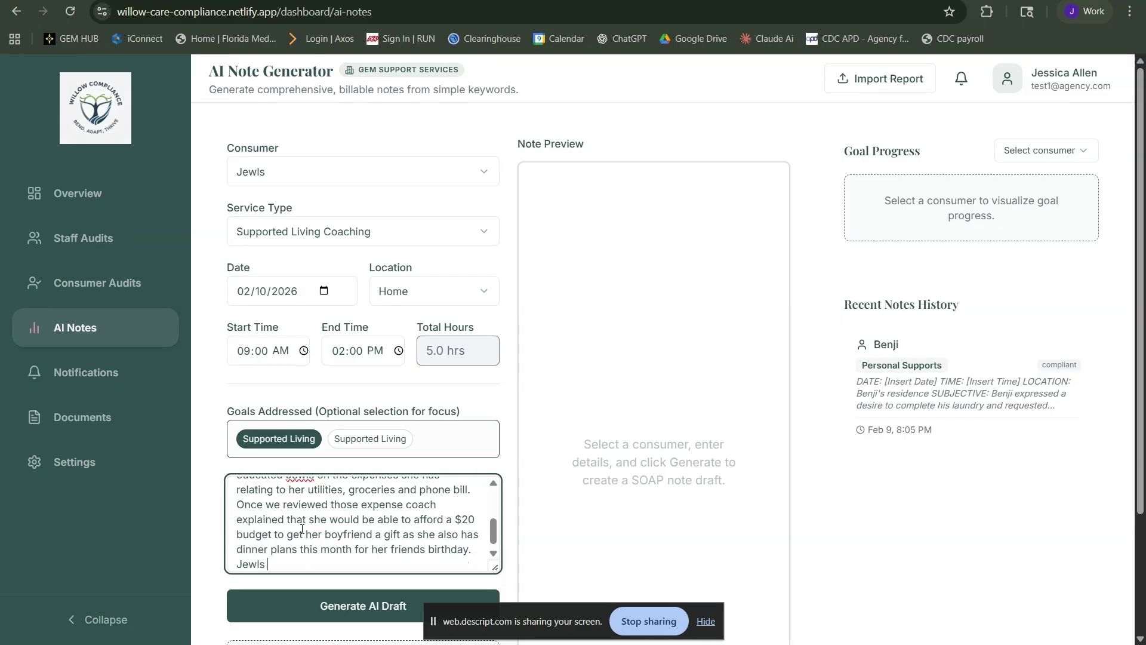
{"action": "key", "text": "BackSpace"}
{"action": "type", "text": "asked if she sti"}
{"action": "key", "text": "BackSpace"}
{"action": "key", "text": "BackSpace"}
{"action": "key", "text": "BackSpace"}
{"action": "key", "text": "BackSpace"}
{"action": "key", "text": "BackSpace"}
{"action": "key", "text": "BackSpace"}
{"action": "key", "text": "BackSpace"}
{"action": "key", "text": "BackSpace"}
{"action": "key", "text": "BackSpace"}
{"action": "key", "text": "BackSpace"}
{"action": "key", "text": "BackSpace"}
{"action": "key", "text": "BackSpace"}
{"action": "key", "text": "BackSpace"}
{"action": "key", "text": "BackSpace"}
{"action": "key", "text": "BackSpace"}
{"action": "key", "text": "BackSpace"}
{"action": "key", "text": "BackSpace"}
{"action": "key", "text": "BackSpace"}
Continue the notes with the store trip for his gift: a Batman candy heart and affordable sunglasses
{"action": "type", "text": "as asked if she would "}
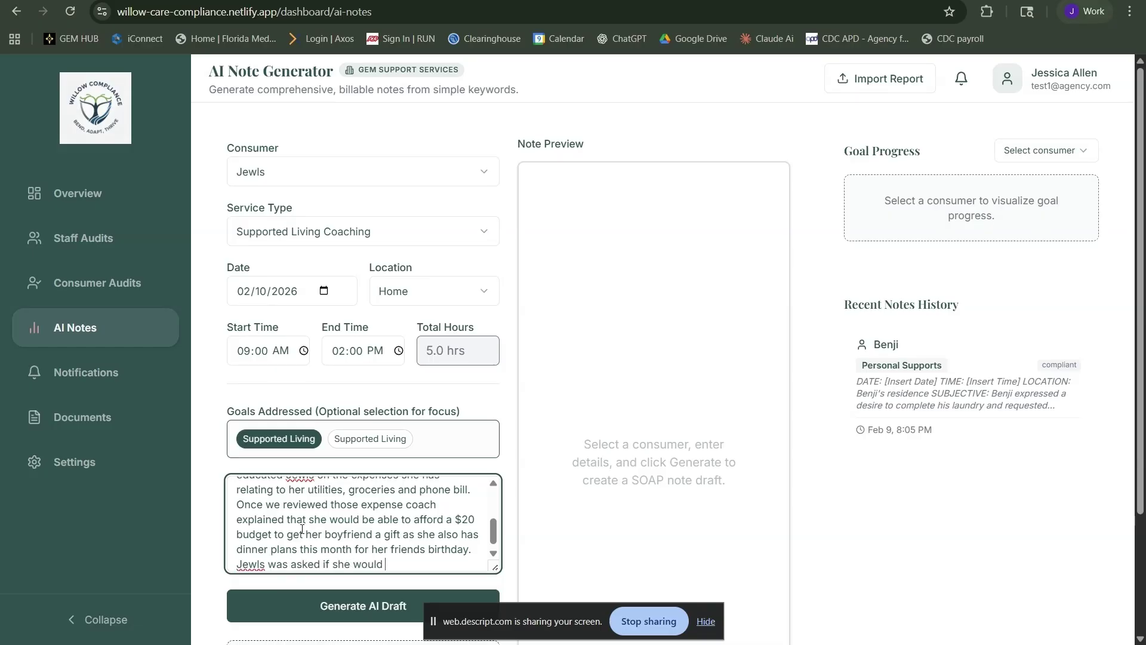
{"action": "type", "text": "like support with purchasing"}
{"action": "type", "text": " the gift fo rhi"}
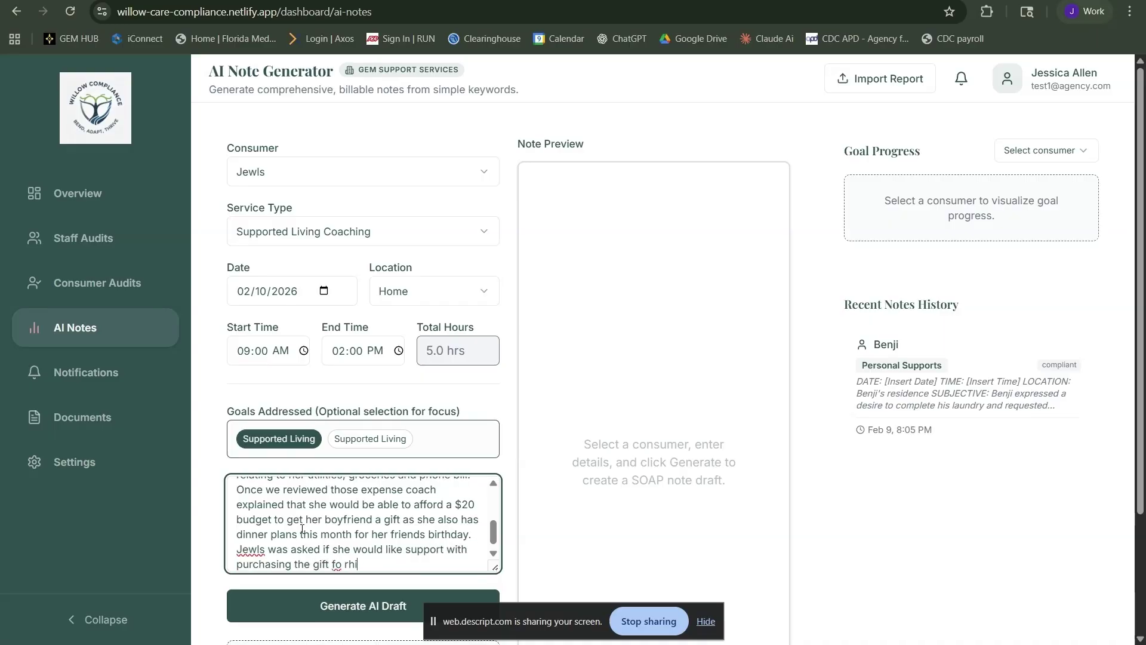
{"action": "key", "text": "BackSpace"}
{"action": "key", "text": "BackSpace"}
{"action": "key", "text": "BackSpace"}
{"action": "key", "text": "BackSpace"}
{"action": "type", "text": "r him tof"}
{"action": "key", "text": "BackSpace"}
{"action": "type", "text": "day and she said yes."}
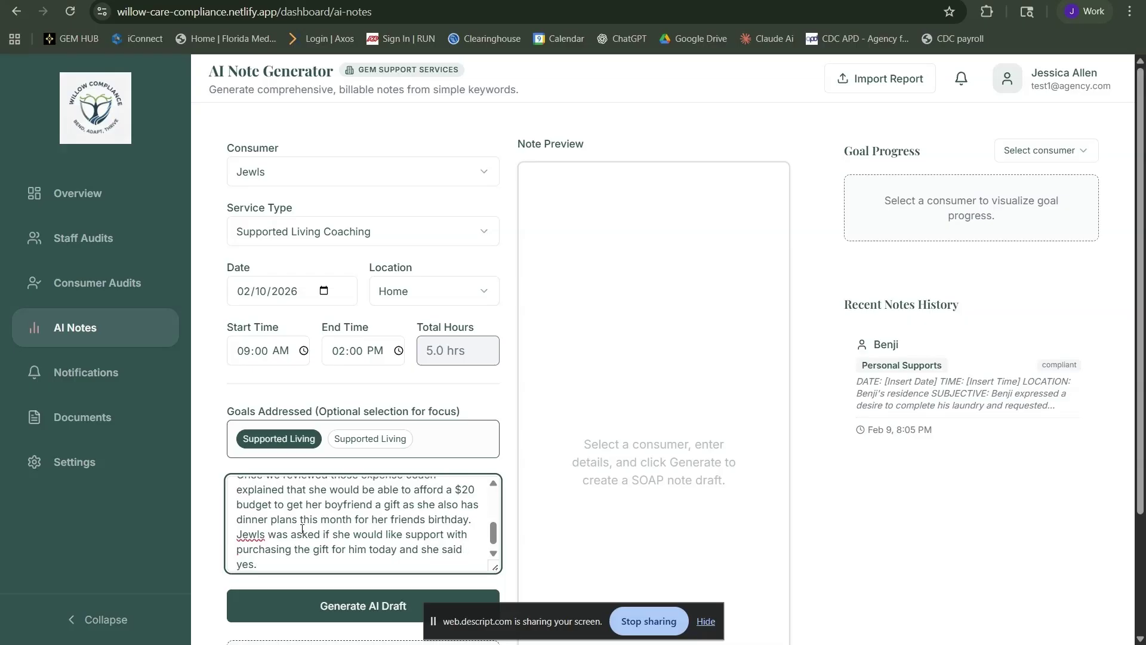
{"action": "type", "text": " Soach supported Jewls with going to the store of"}
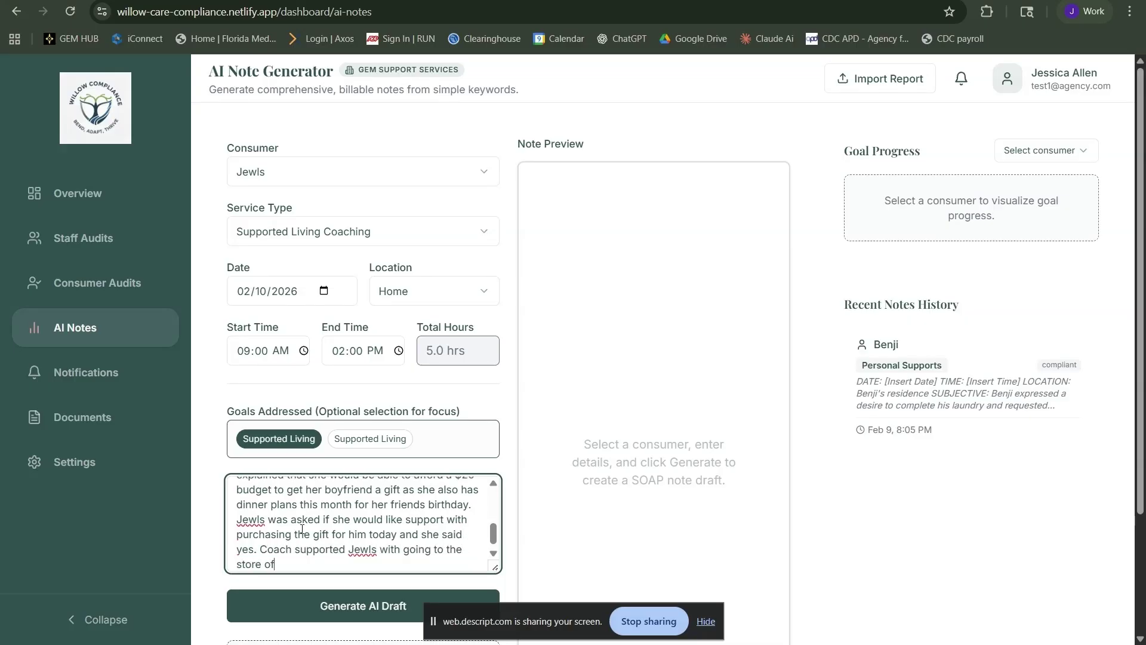
{"action": "type", "text": " her choice. She chose ot "}
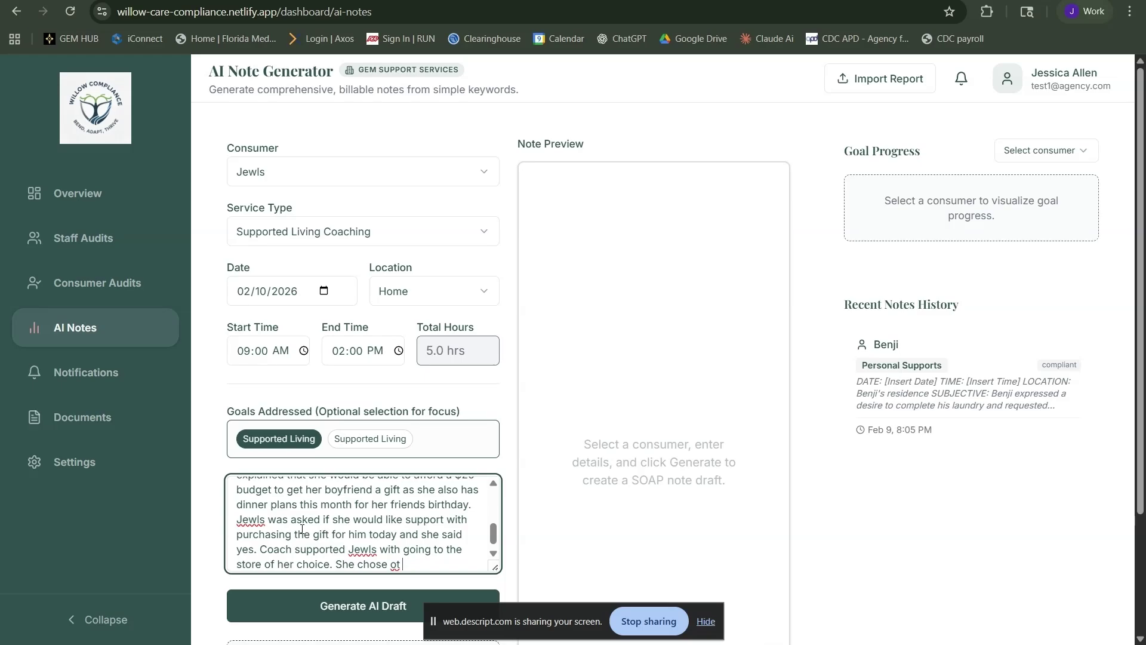
{"action": "type", "text": " go to Walmart over th"}
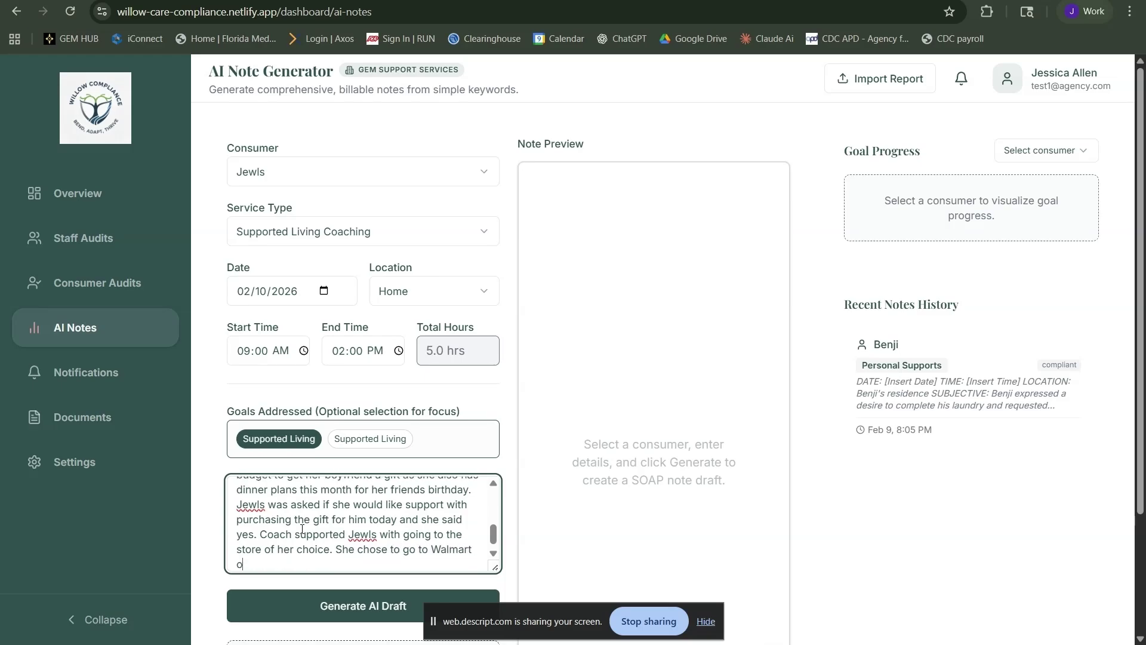
{"action": "type", "text": "e DOlallalr Tree or Targ"}
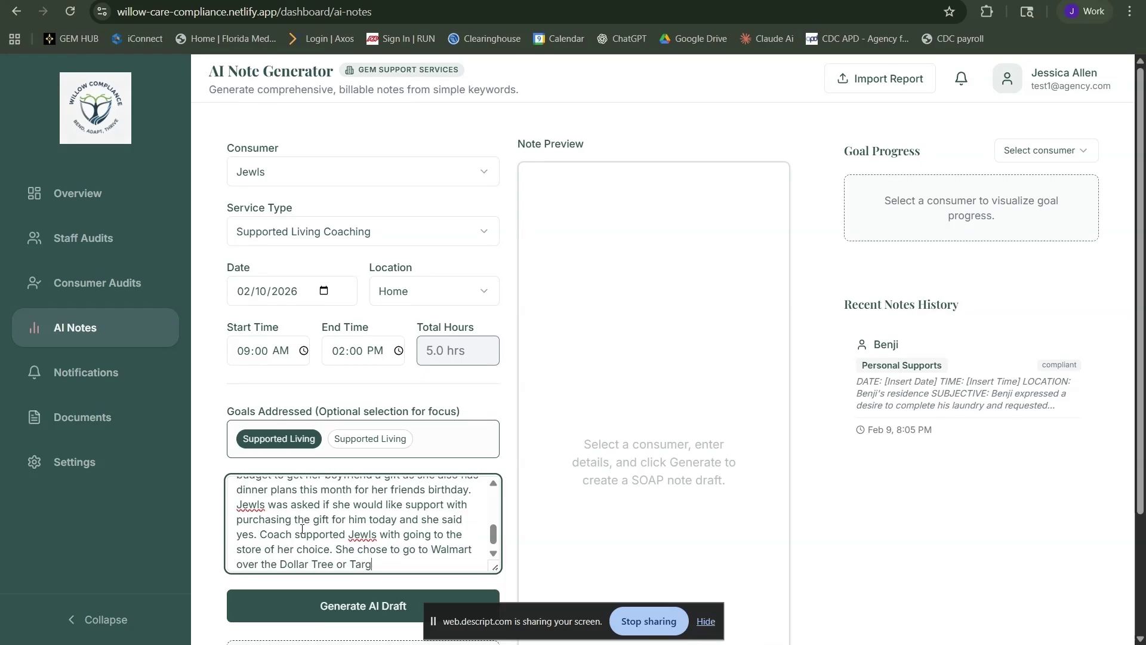
{"action": "type", "text": "et. While at the store coach trained"}
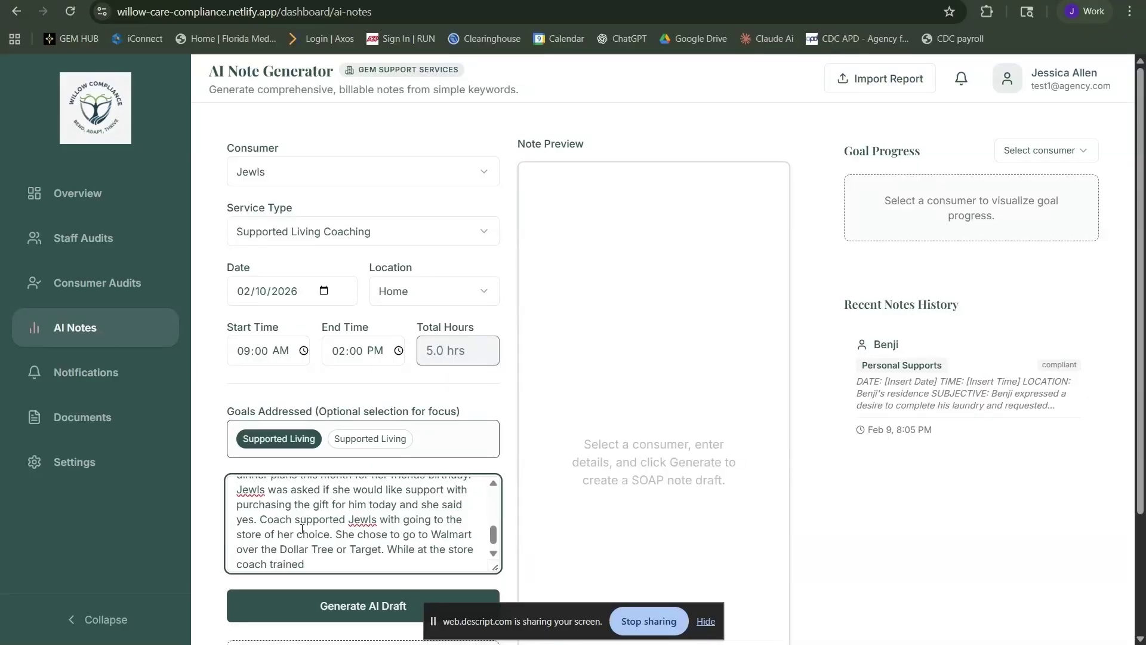
{"action": "type", "text": " on consumer skills by usi"}
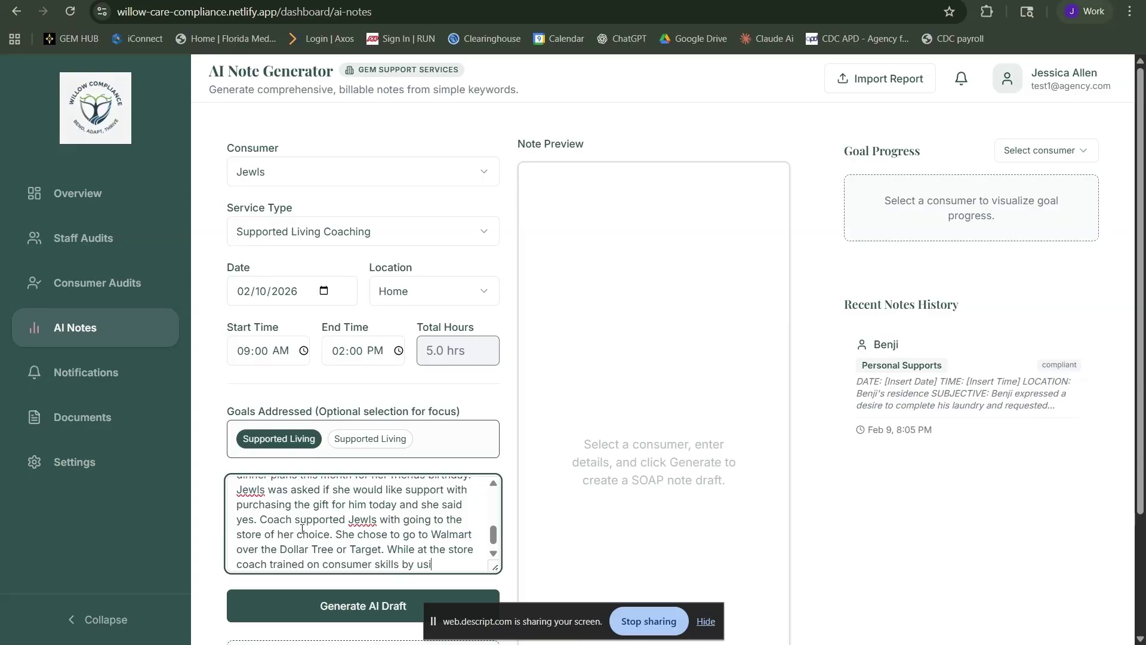
{"action": "type", "text": "ng price comparison"}
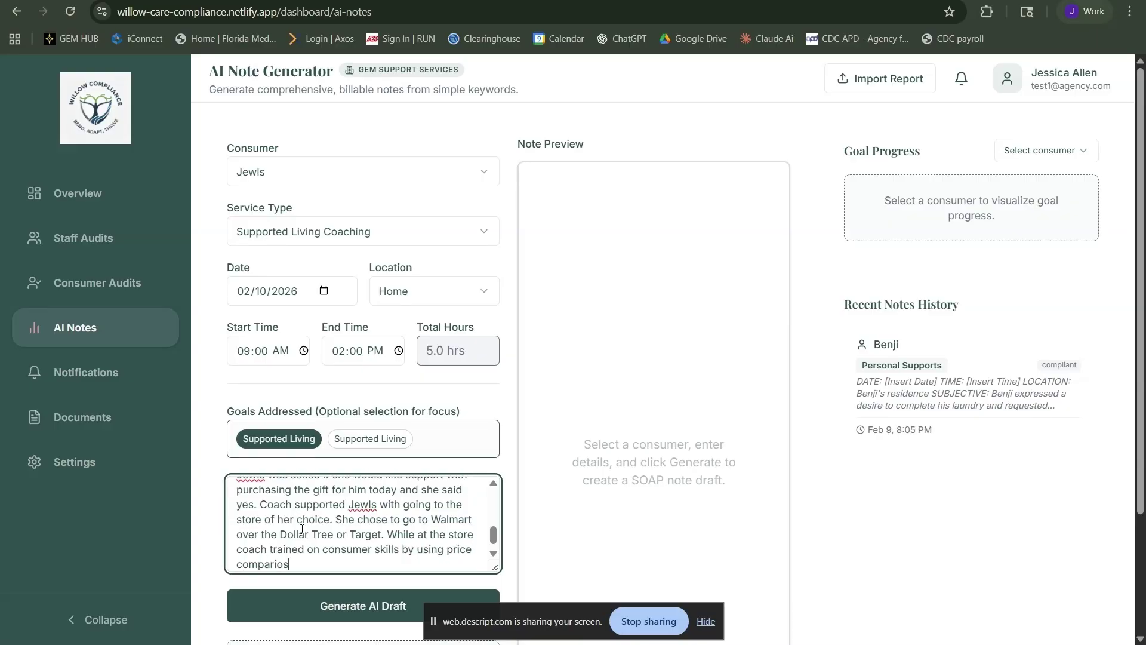
{"action": "type", "text": ". Jewls was able to p"}
{"action": "key", "text": "BackSpace"}
{"action": "key", "text": "BackSpace"}
{"action": "key", "text": "BackSpace"}
{"action": "key", "text": "BackSpace"}
{"action": "key", "text": "BackSpace"}
{"action": "key", "text": "BackSpace"}
{"action": "key", "text": "BackSpace"}
{"action": "key", "text": "BackSpace"}
{"action": "key", "text": "BackSpace"}
{"action": "key", "text": "BackSpace"}
{"action": "key", "text": "BackSpace"}
{"action": "key", "text": "BackSpace"}
{"action": "key", "text": "BackSpace"}
{"action": "type", "text": "picked out a candy hear"}
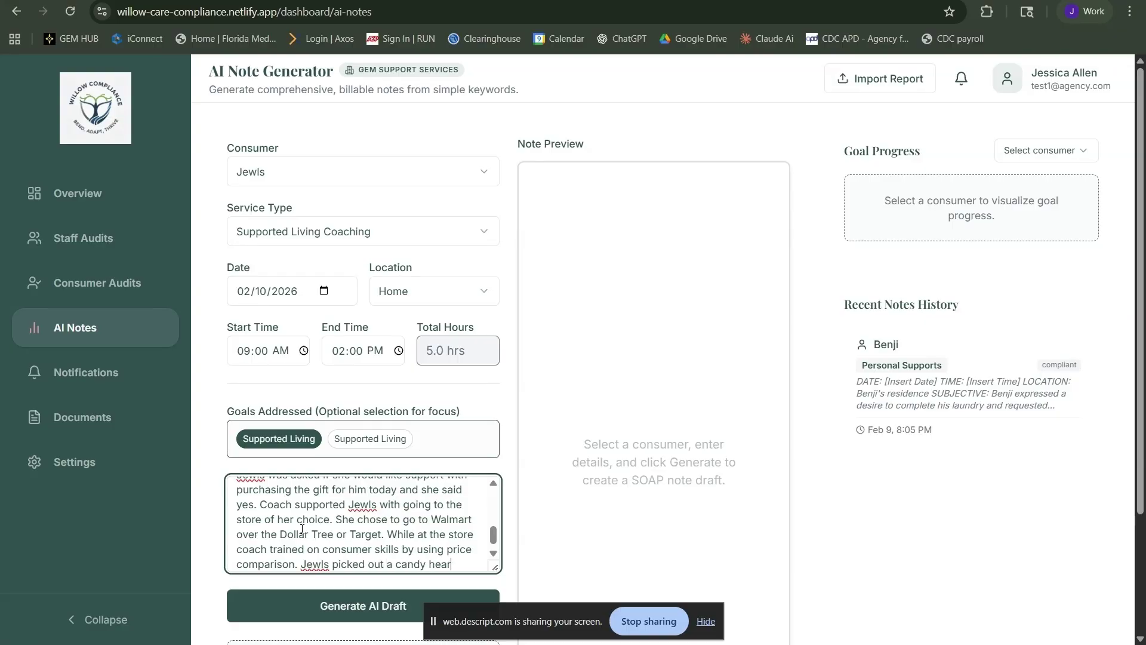
{"action": "type", "text": "t with his favorite cha"}
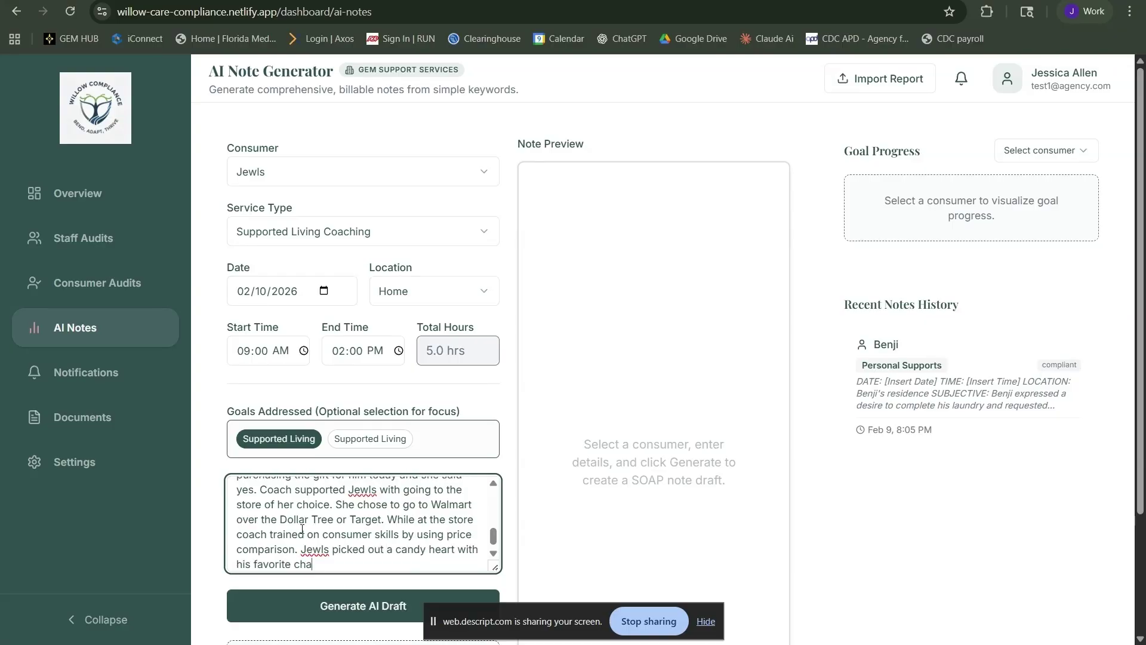
{"action": "type", "text": "racter of Batman on it"}
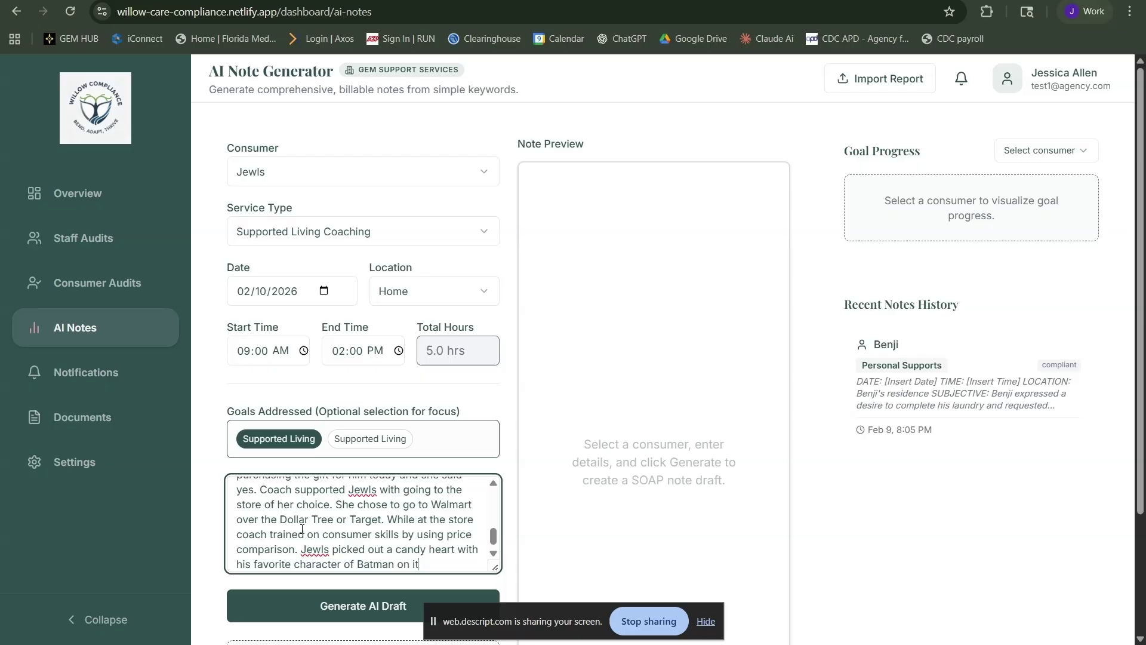
{"action": "type", "text": ". She also chose to get him"}
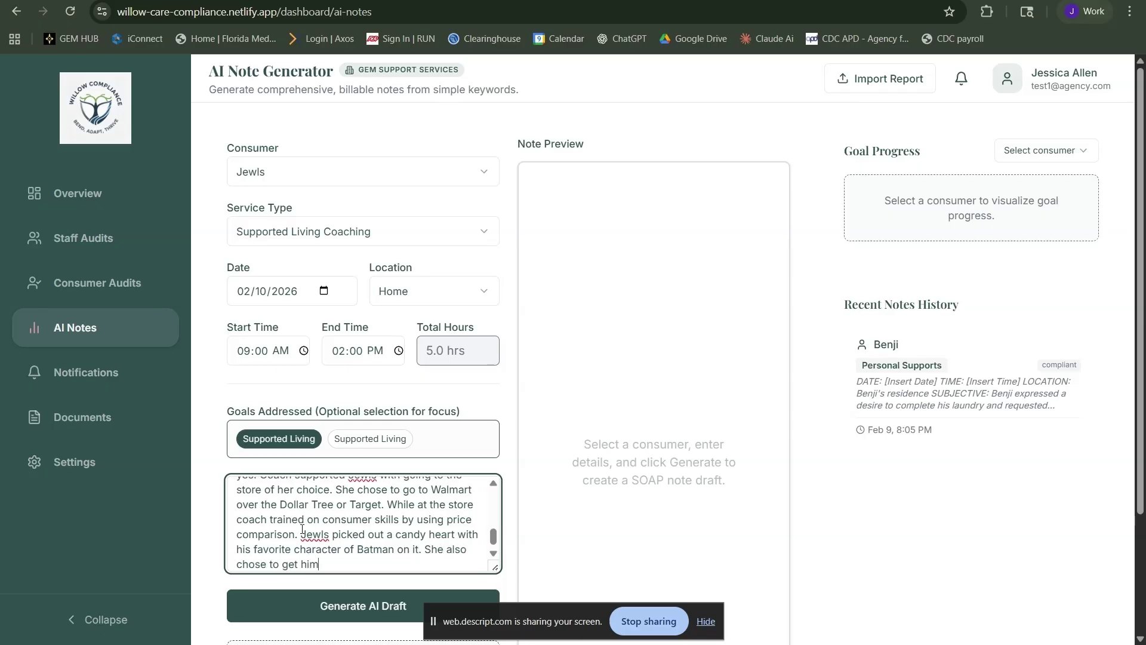
{"action": "type", "text": " a card along with"}
{"action": "key", "text": "BackSpace"}
{"action": "type", "text": "th an afforda"}
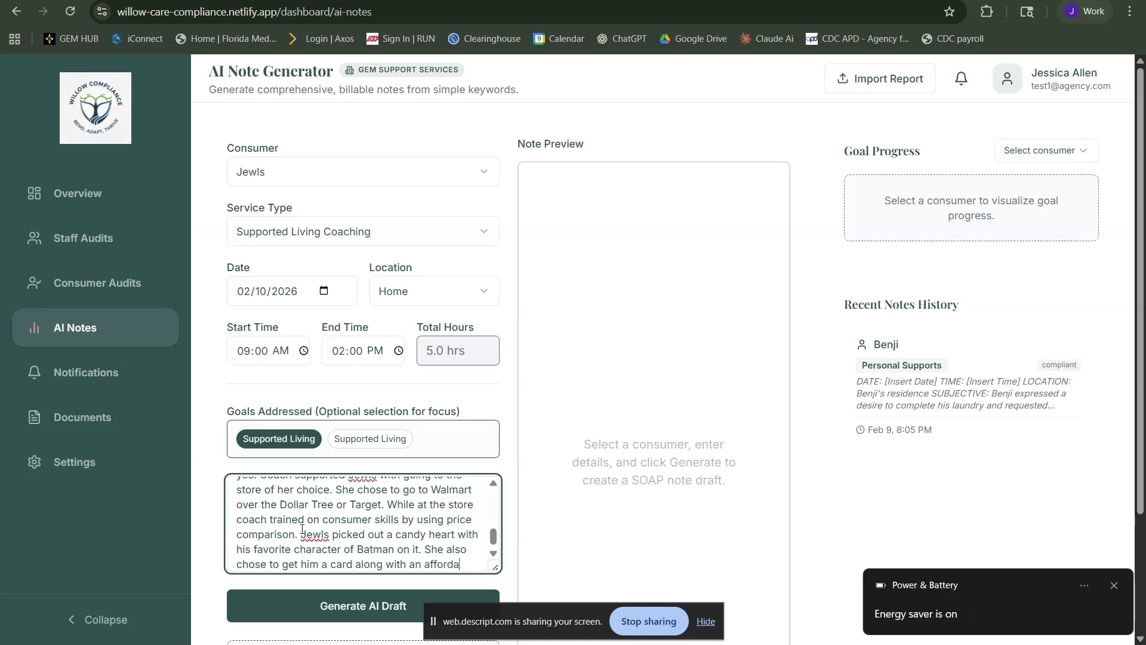
{"action": "type", "text": "ble pai"}
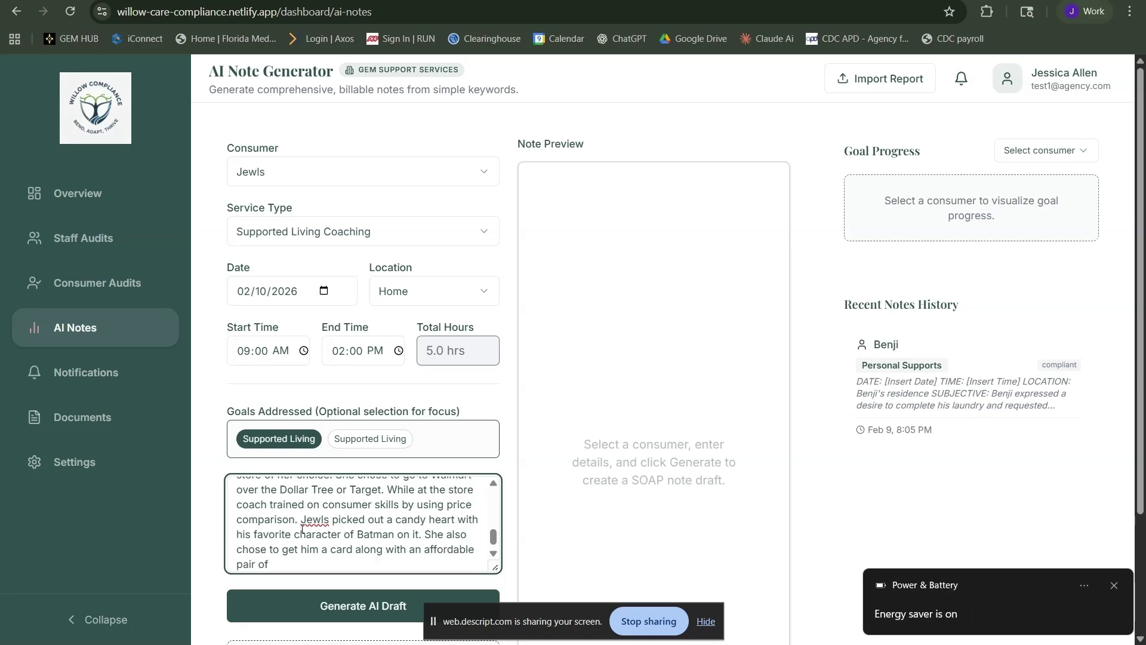
{"action": "type", "text": "r of sunglasses because she said he needed"}
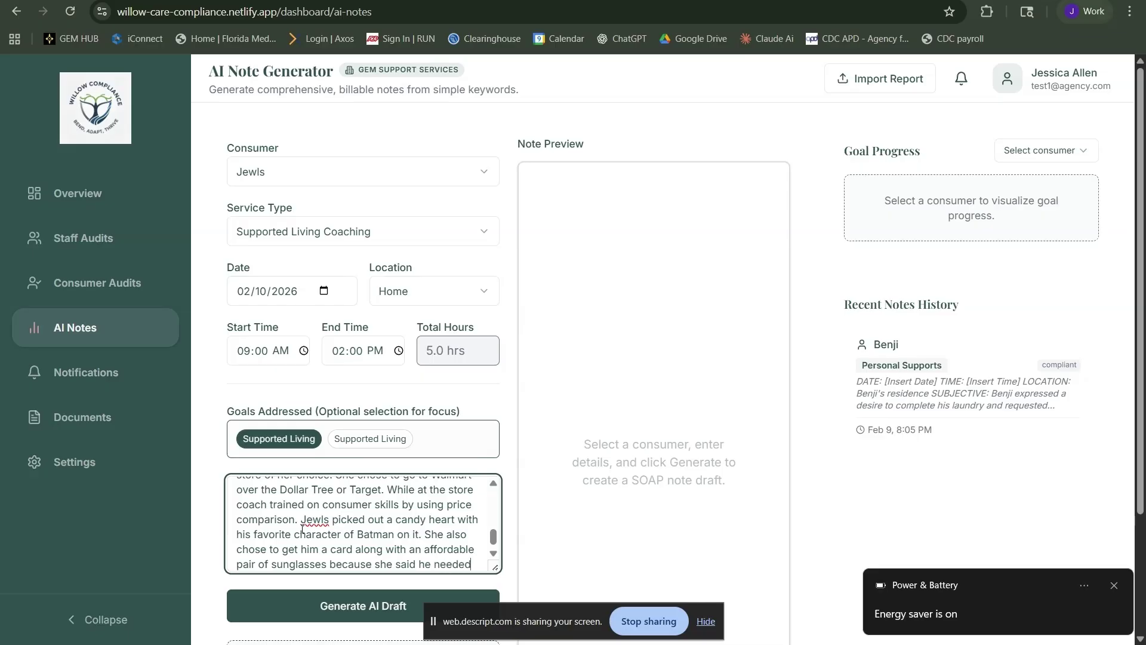
{"action": "type", "text": " a new pair. When completing her pur"}
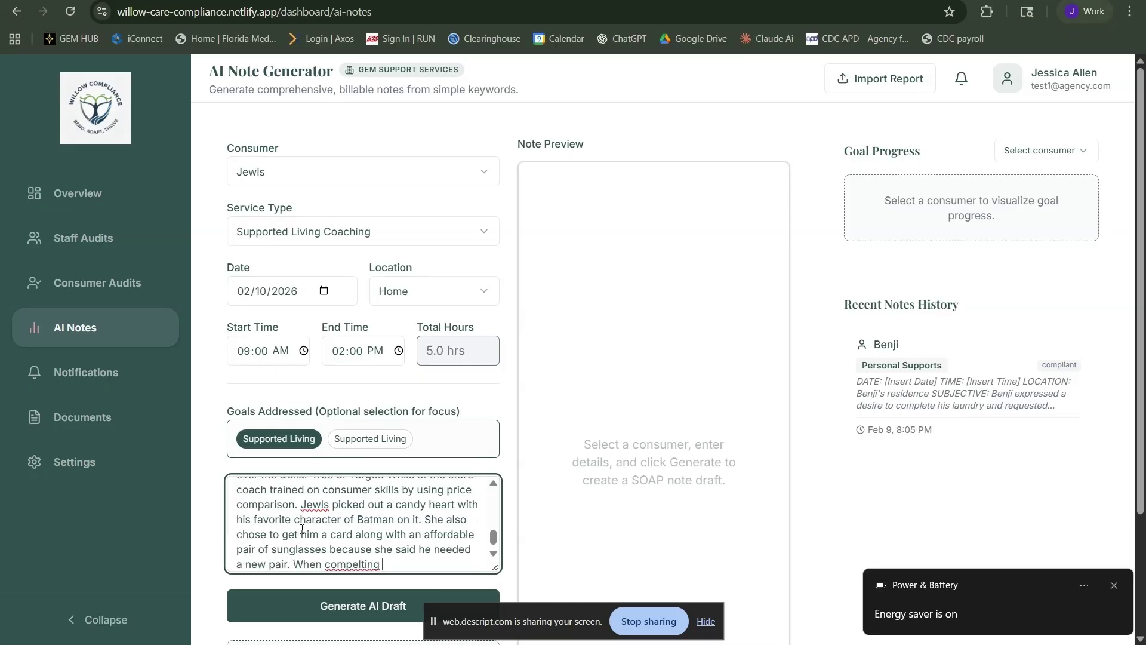
{"action": "type", "text": "chase at the check-out Jewls required"}
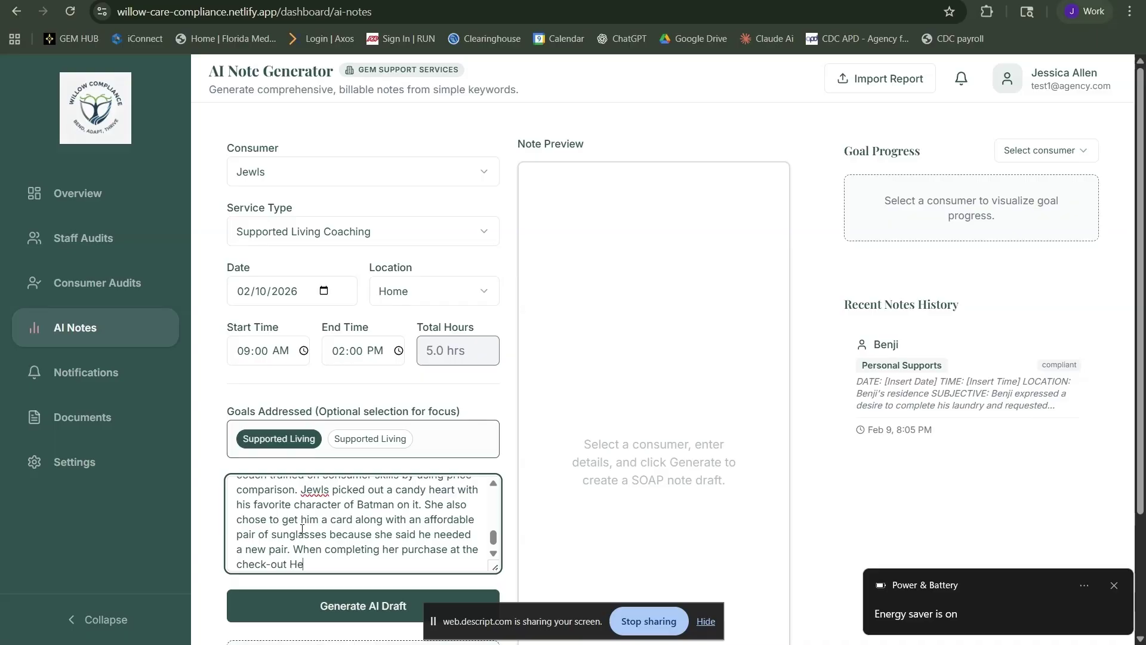
{"action": "type", "text": " suppor"}
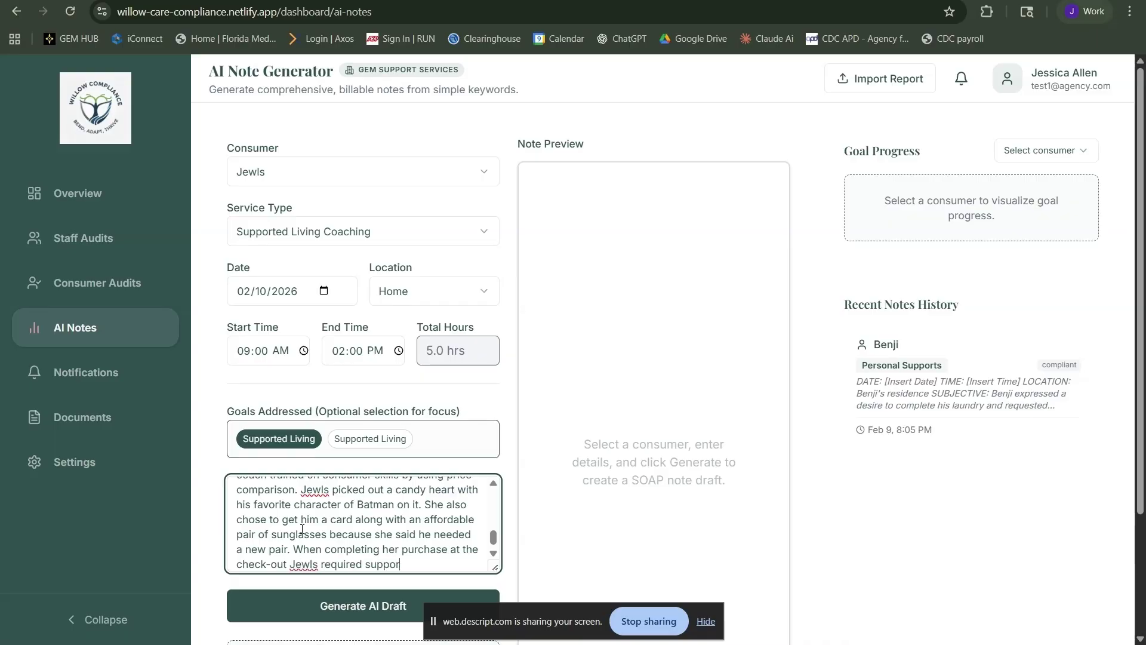
{"action": "type", "text": "t with using the card reader."}
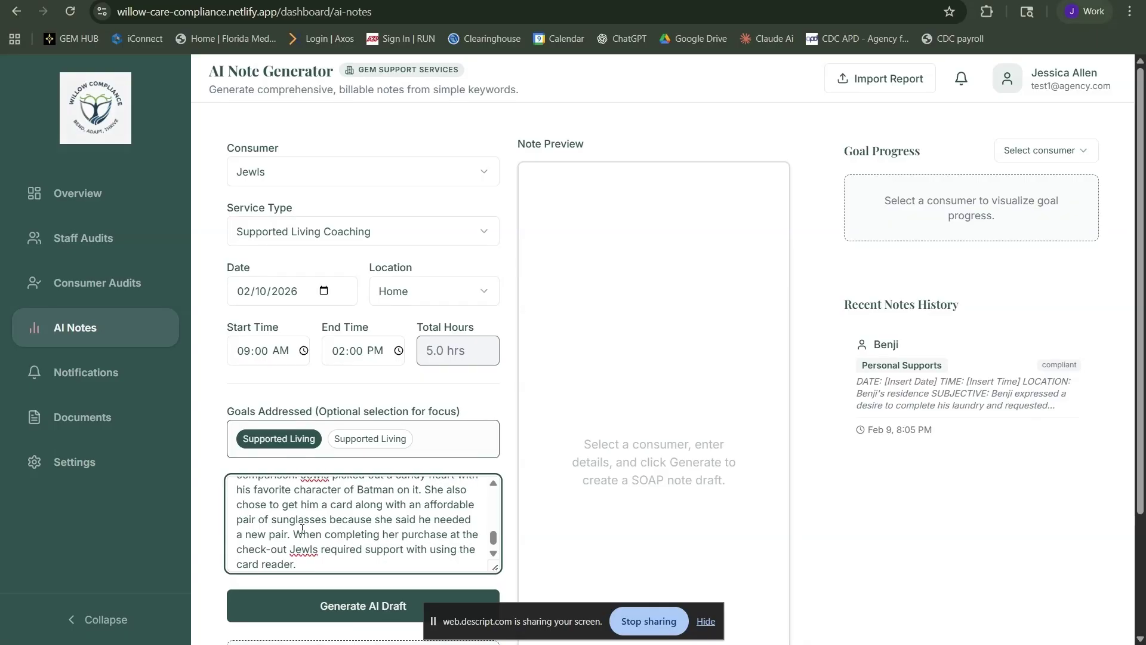
{"action": "type", "text": " Jewls had $5 left in her budget so she chose to go "}
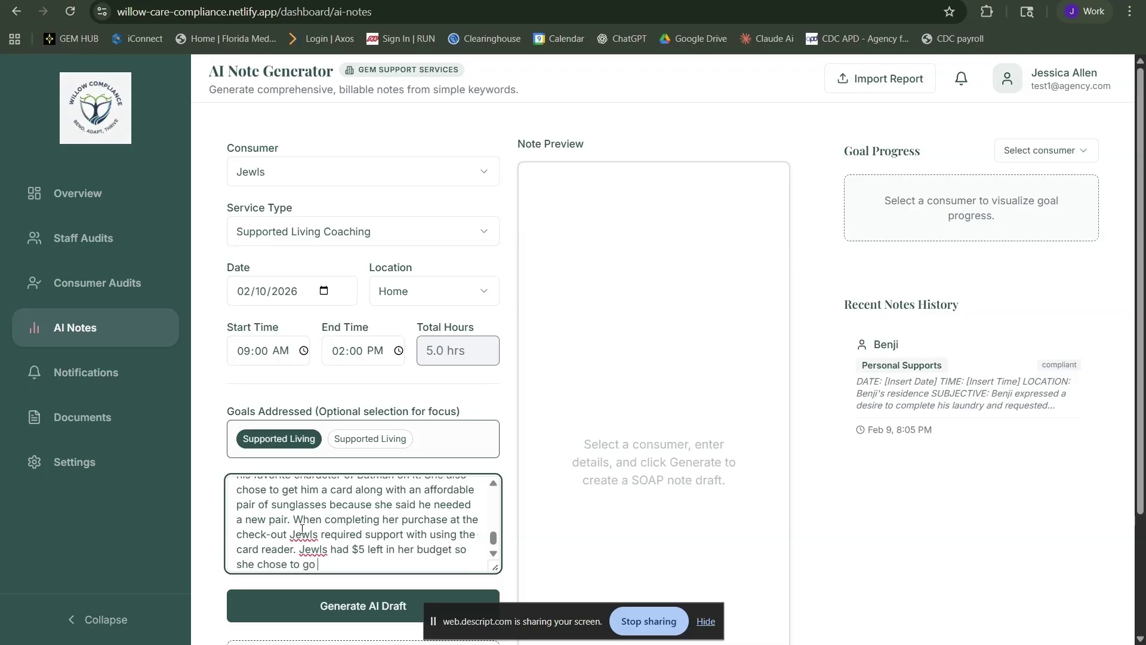
{"action": "type", "text": "to the Dollar Sot"}
{"action": "type", "text": "re and purchase"}
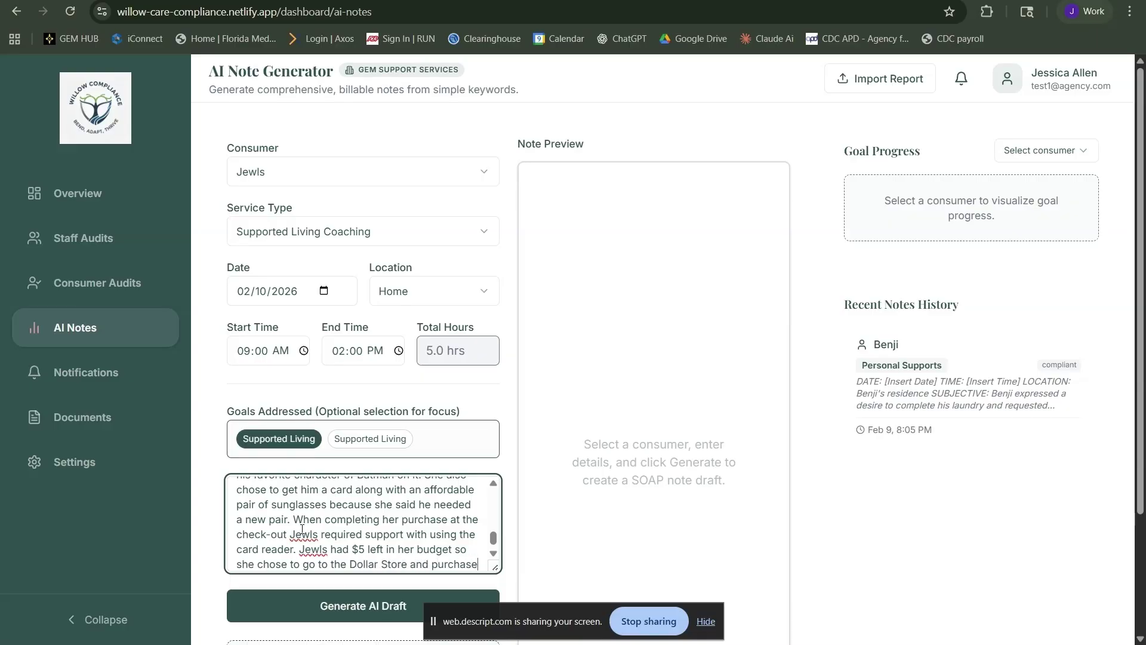
{"action": "type", "text": " a giftbag for"}
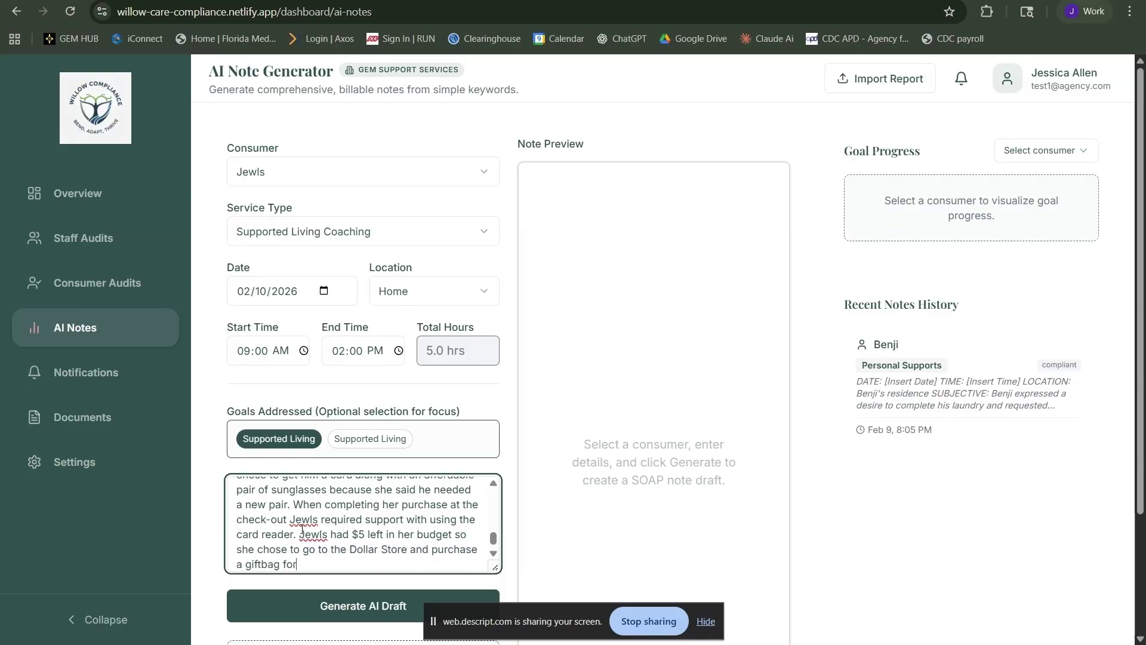
{"action": "type", "text": " her items. Once home Jew"}
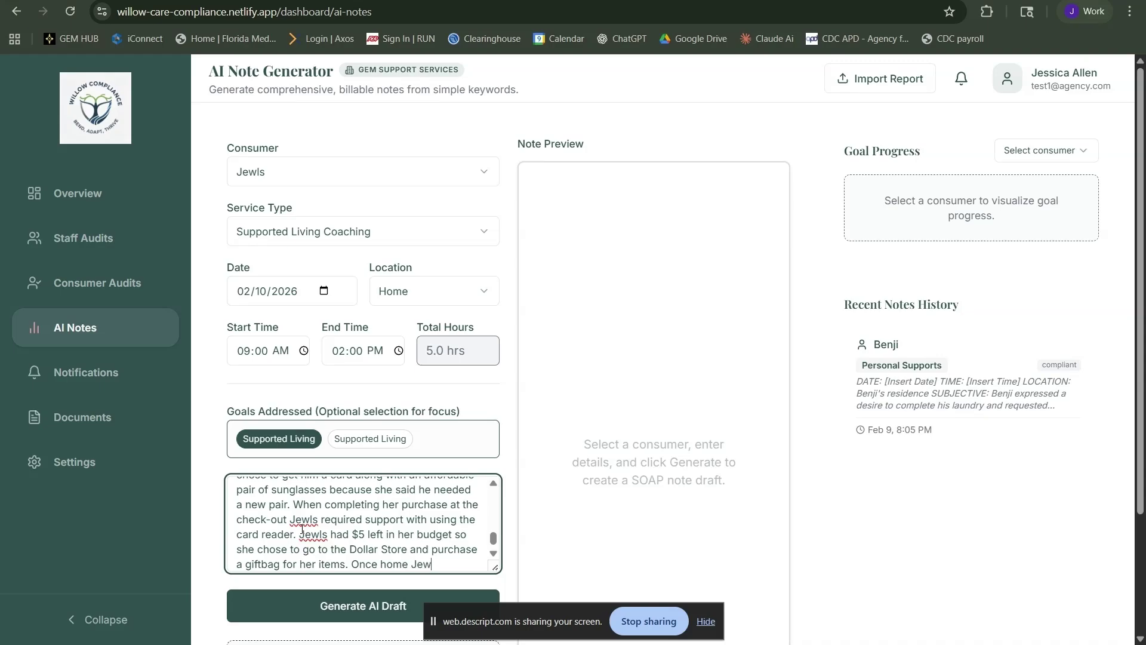
{"action": "type", "text": "ls assembled the gif"}
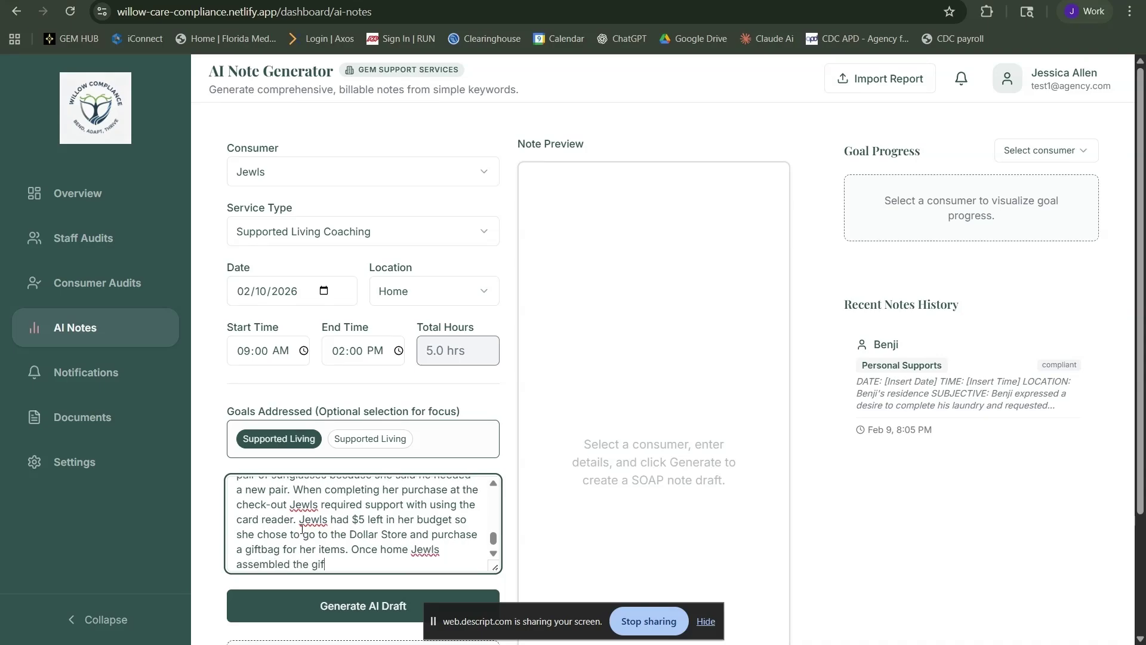
{"action": "type", "text": "t and said she was ex"}
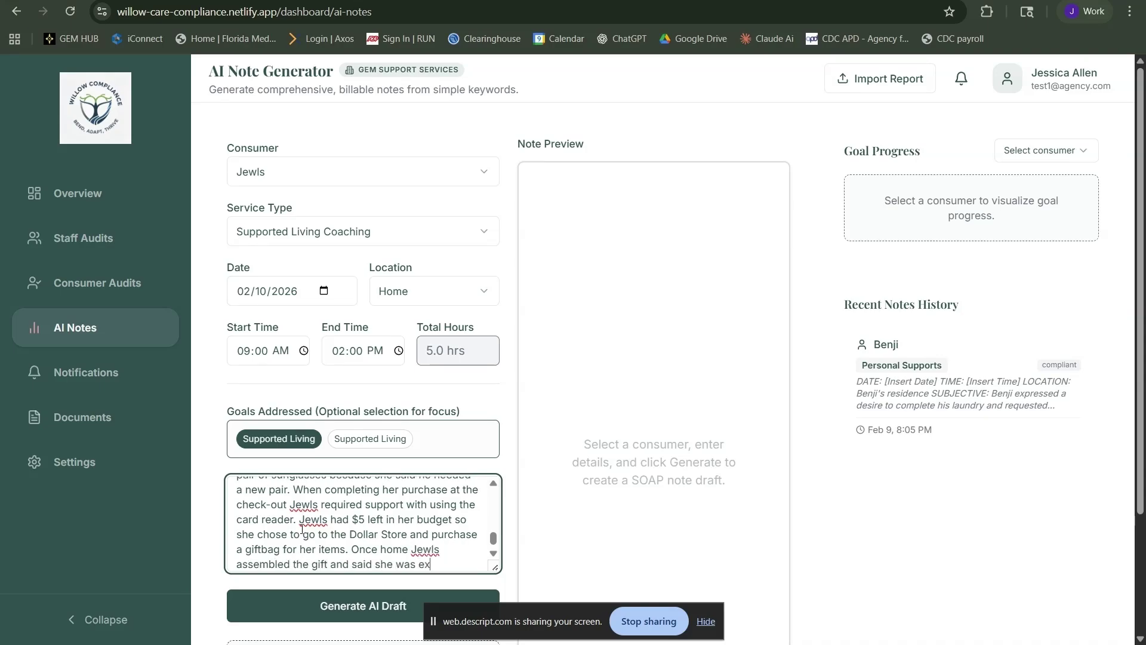
{"action": "type", "text": "cited about seeing her boy"}
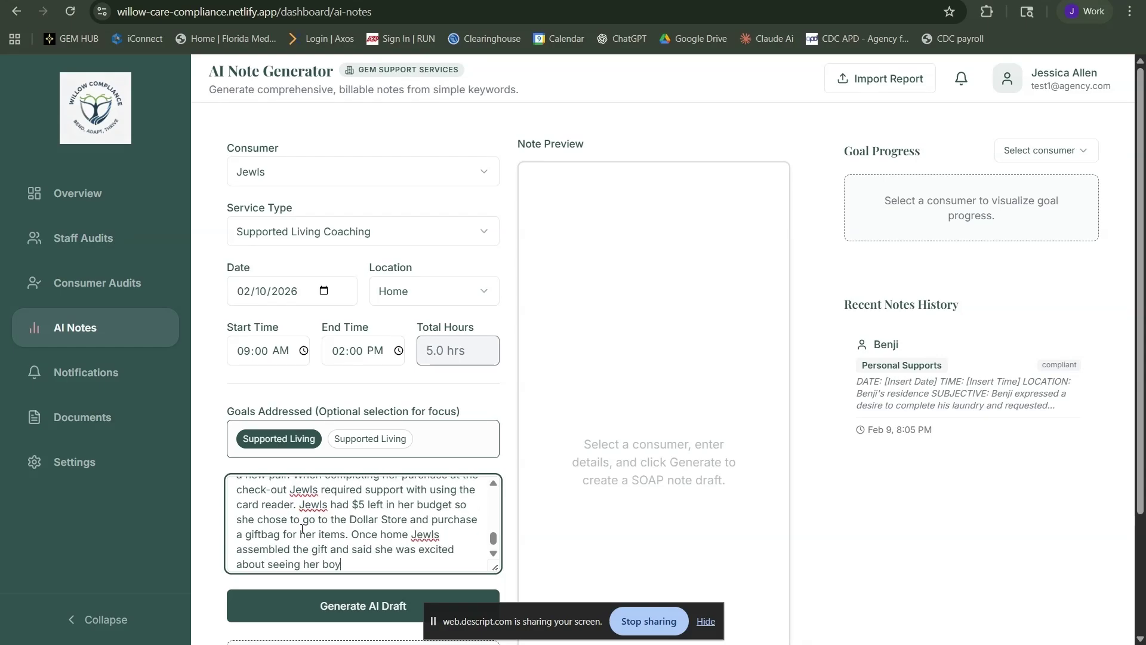
{"action": "type", "text": "friend on Valentines day."}
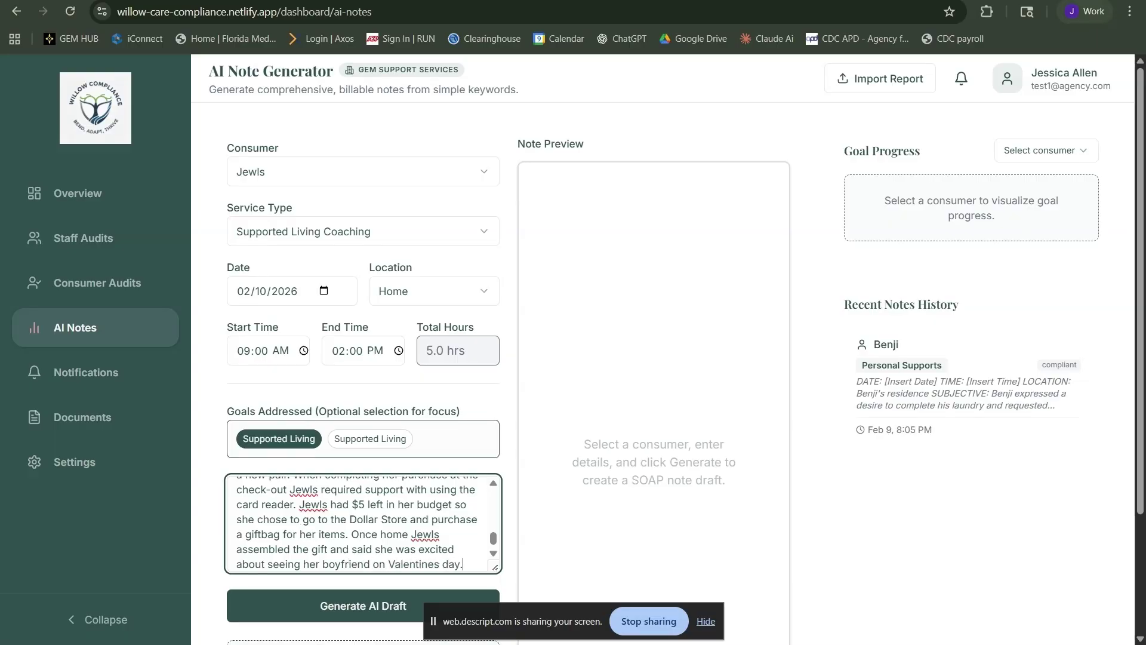
Generate the AI SOAP draft, review the Note Preview, and save the 90/100 note to history
{"action": "left_click", "coordinate": [313, 594]}
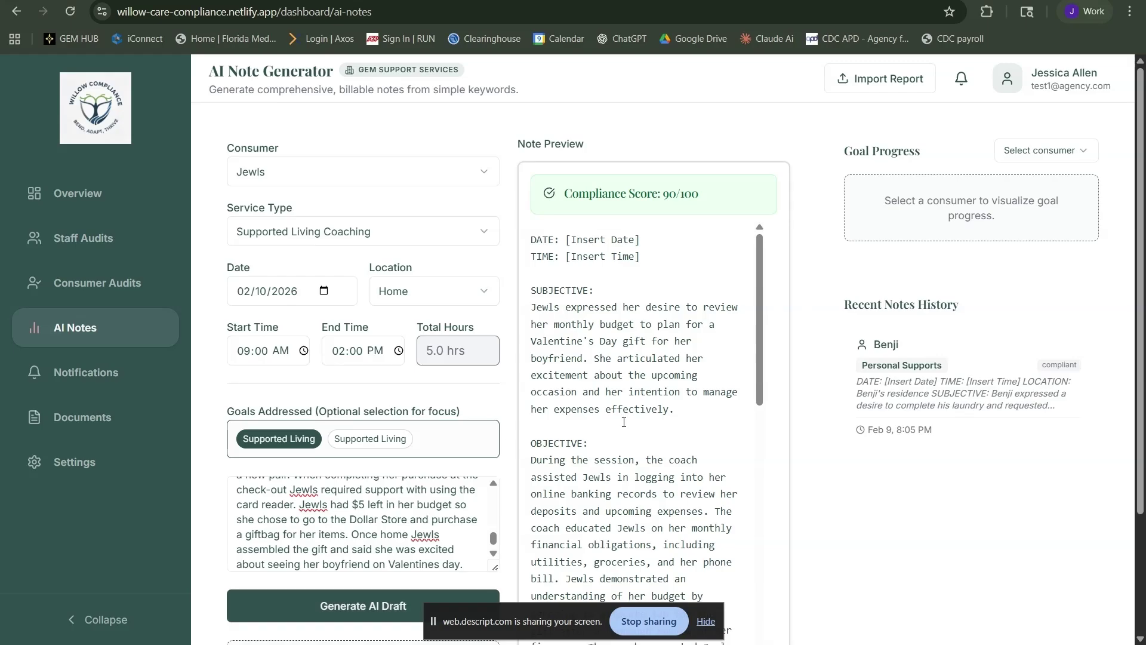
{"action": "scroll", "coordinate": [623, 422], "scroll_direction": "down", "scroll_amount": 3}
{"action": "scroll", "coordinate": [623, 422], "scroll_direction": "down", "scroll_amount": 2}
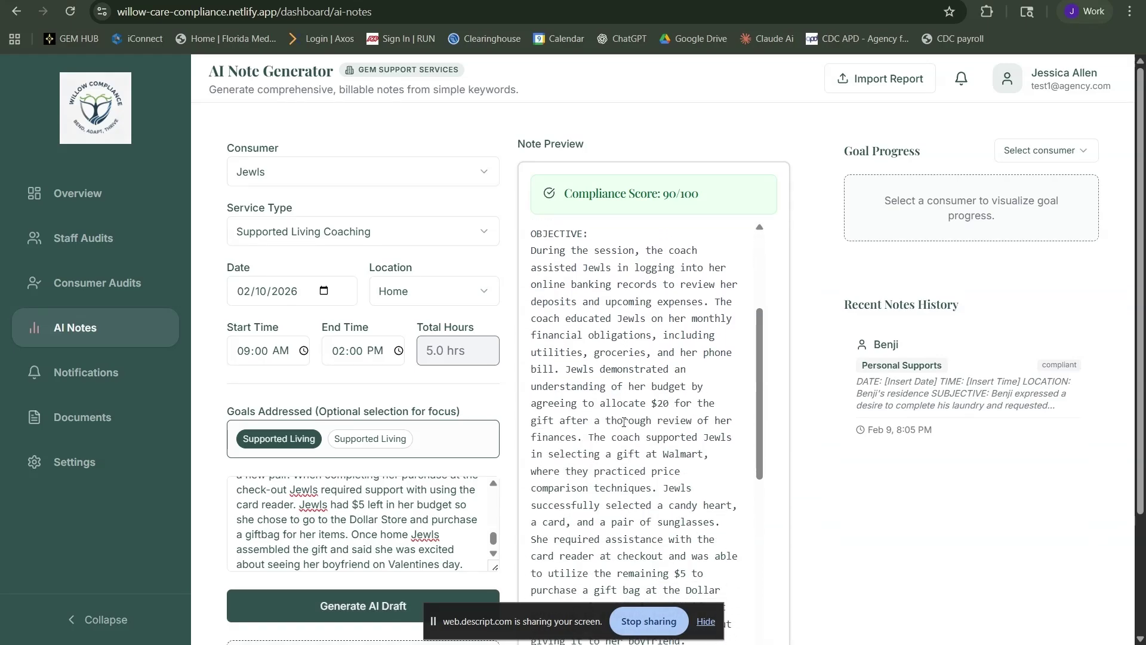
{"action": "scroll", "coordinate": [624, 422], "scroll_direction": "down", "scroll_amount": 2}
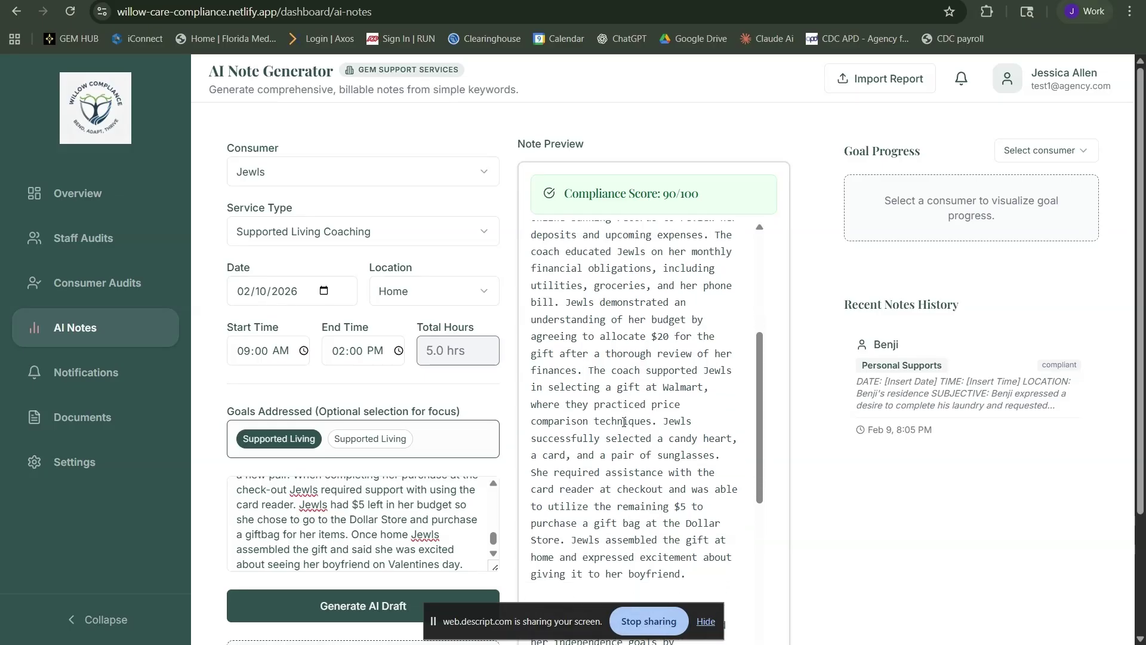
{"action": "scroll", "coordinate": [624, 422], "scroll_direction": "down", "scroll_amount": 2}
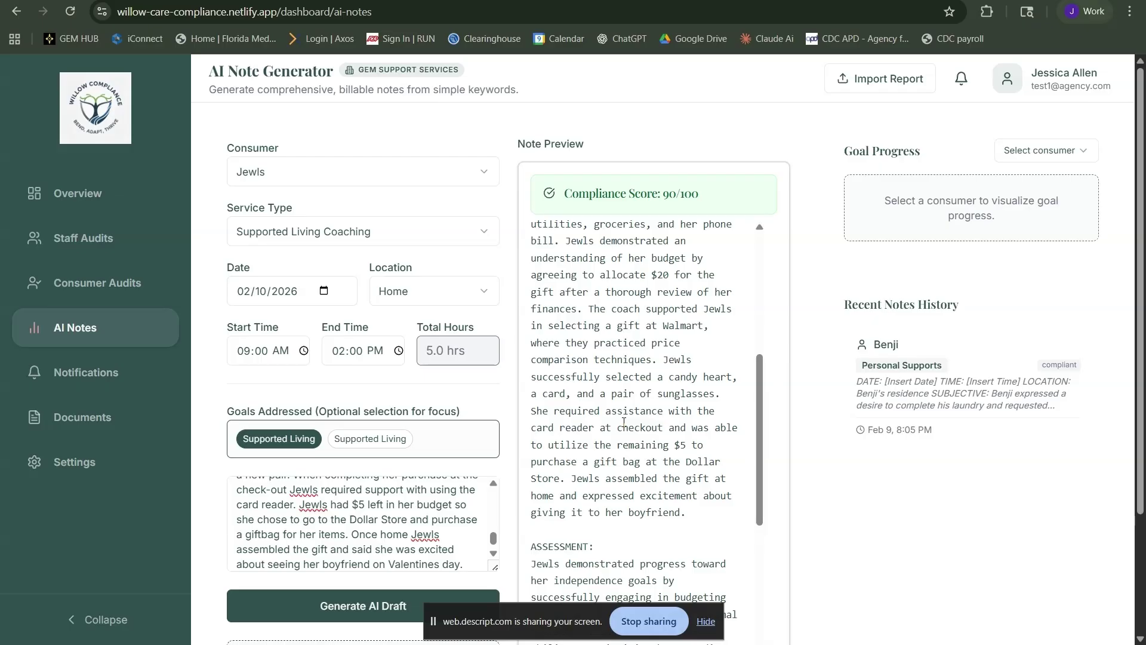
{"action": "scroll", "coordinate": [624, 422], "scroll_direction": "down", "scroll_amount": 6}
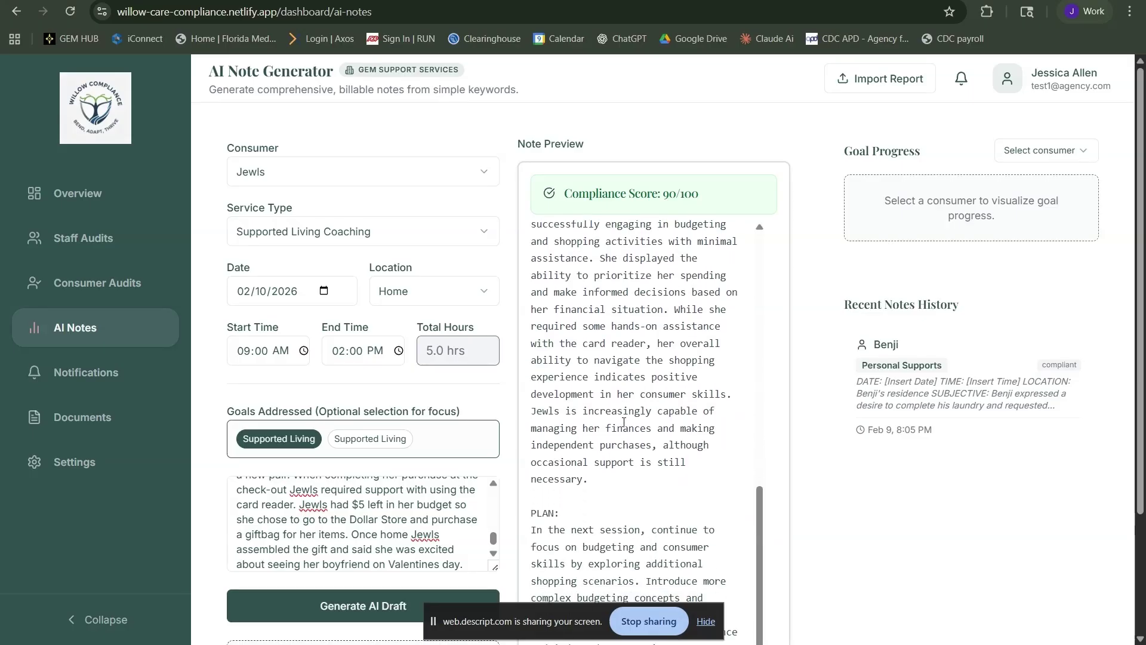
{"action": "scroll", "coordinate": [623, 422], "scroll_direction": "down", "scroll_amount": 2}
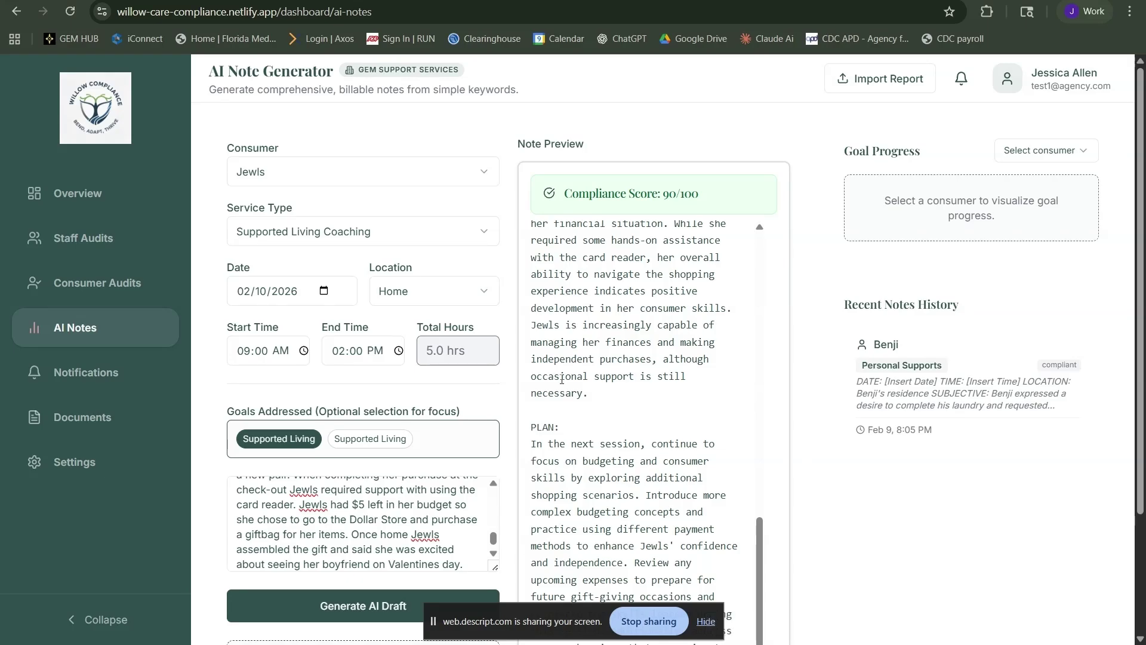
{"action": "scroll", "coordinate": [633, 388], "scroll_direction": "down", "scroll_amount": 3}
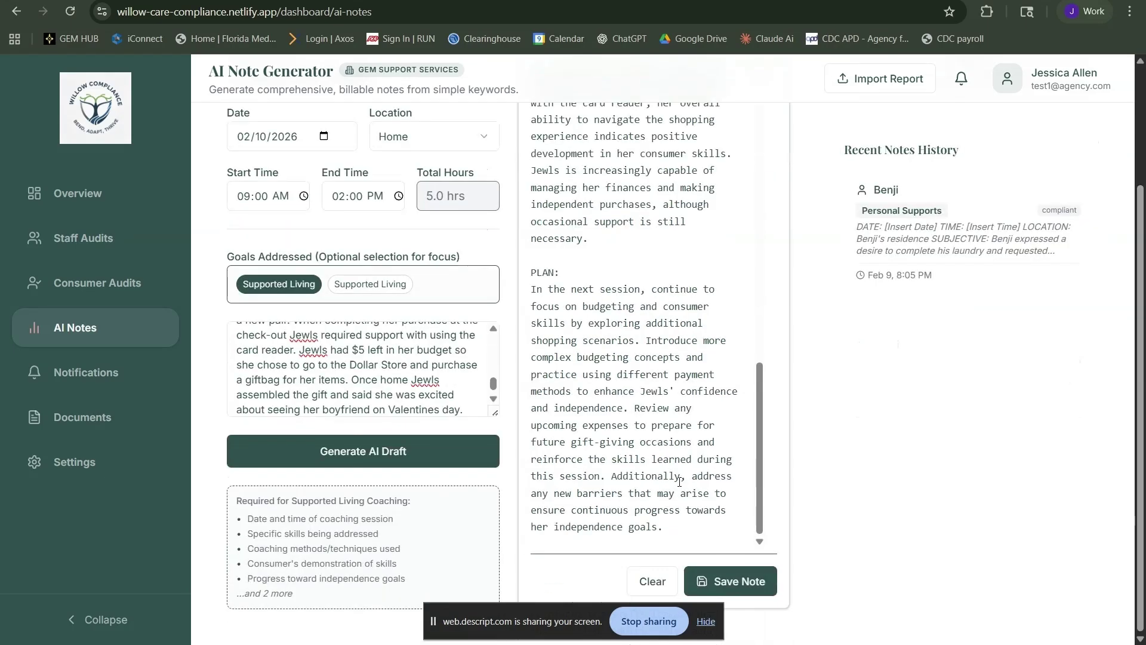
{"action": "left_click", "coordinate": [728, 582]}
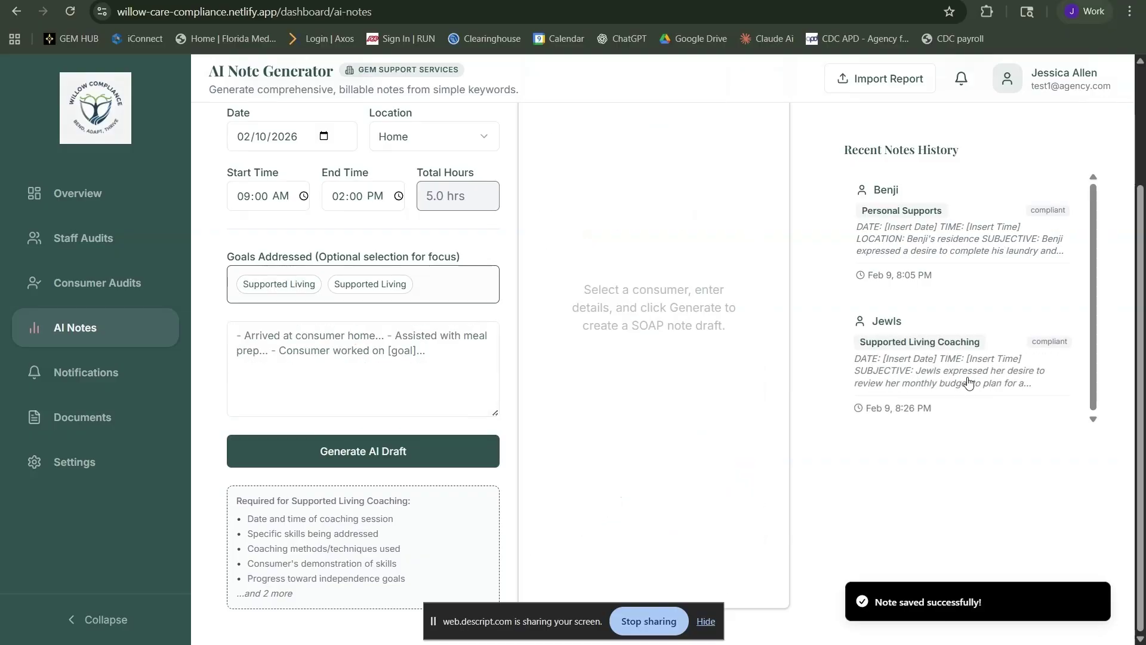